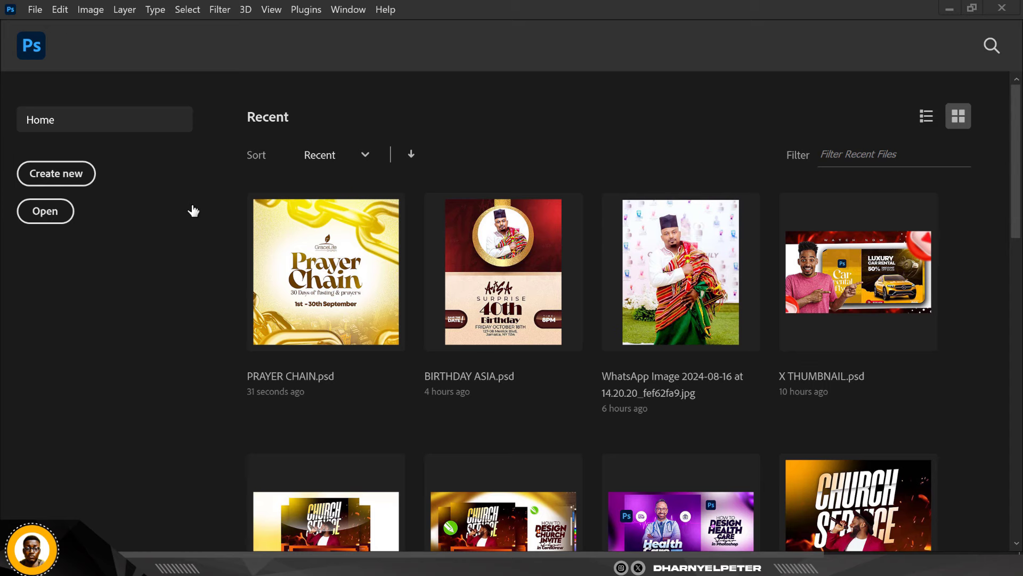
Create a 5×5 inch, 300 ppi (1500 px square) transparent RGB document named PRAYER CHAIN
left_click(34, 9)
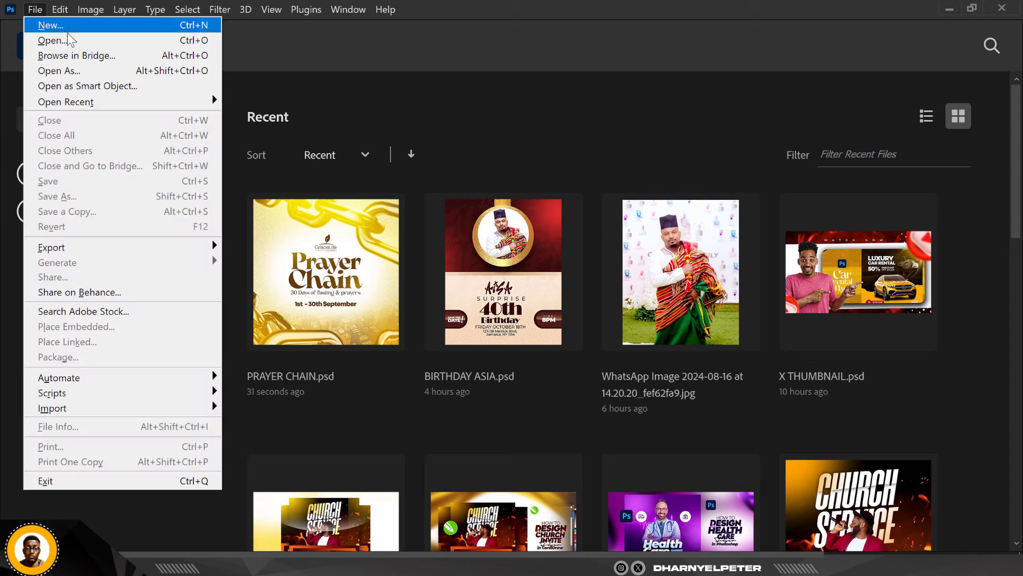
left_click(59, 24)
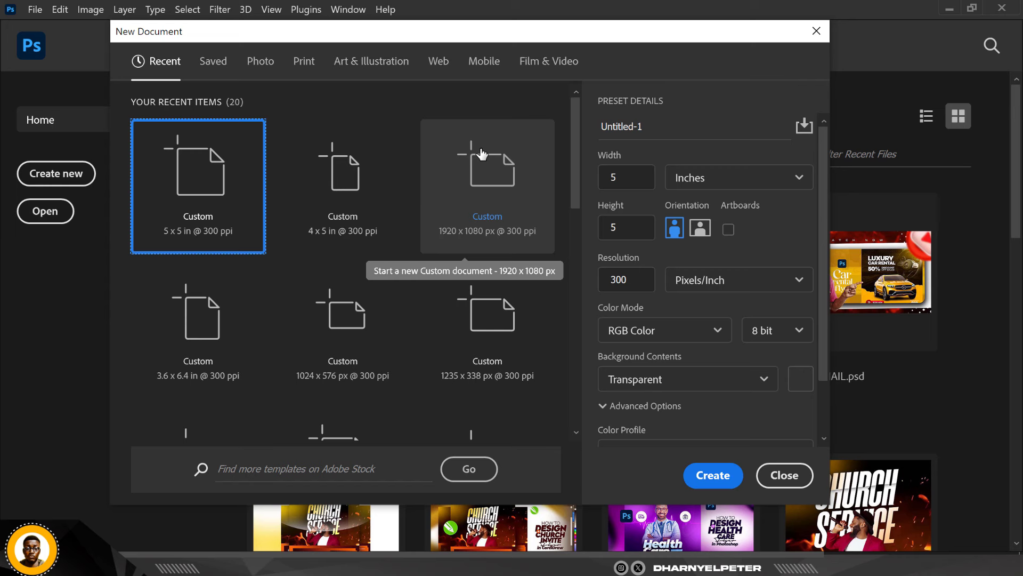
left_click(651, 130)
type("PRAYER CHAIN")
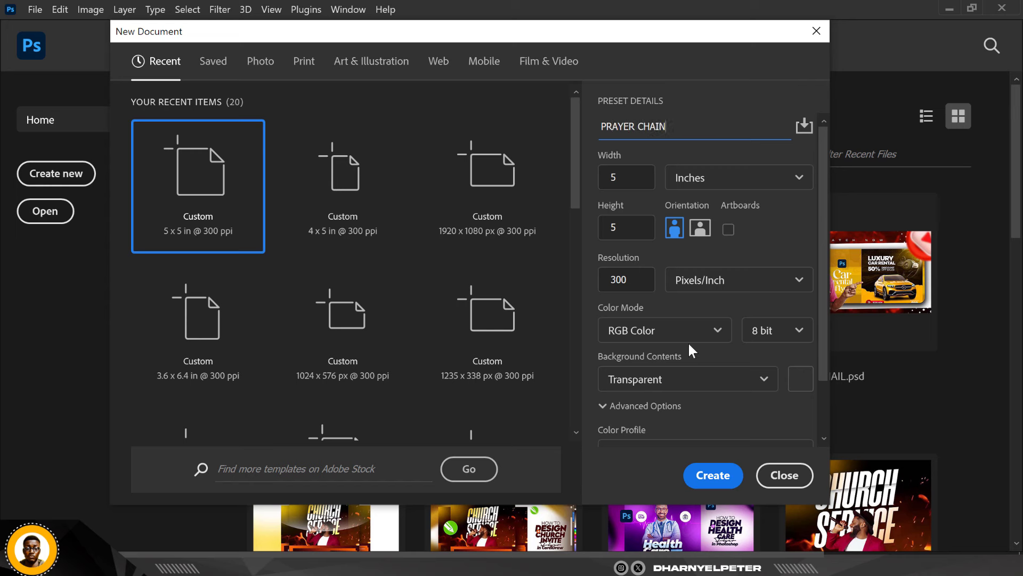
scroll(724, 352, "down", 2)
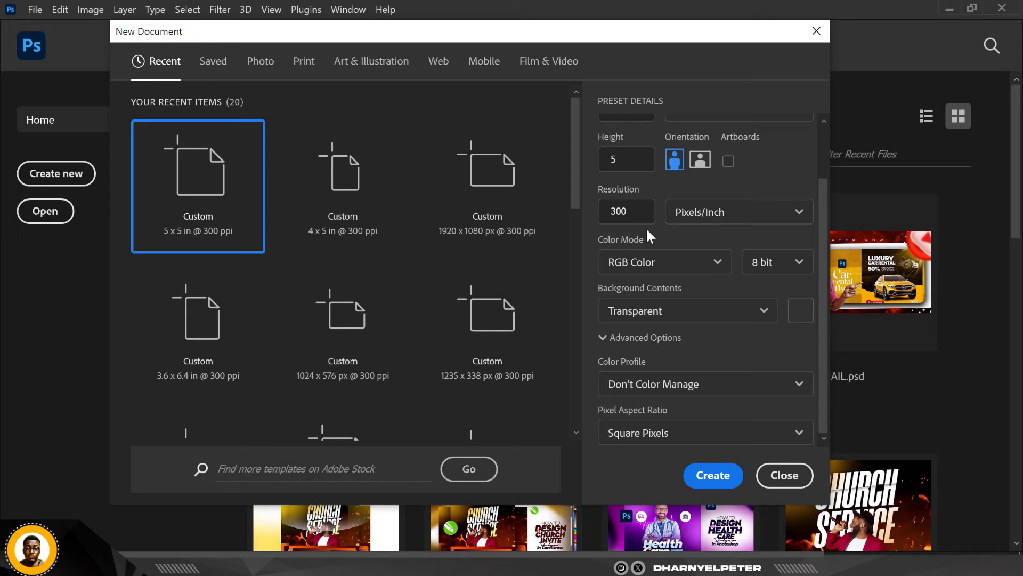
key("XF86MonBrightnessUp")
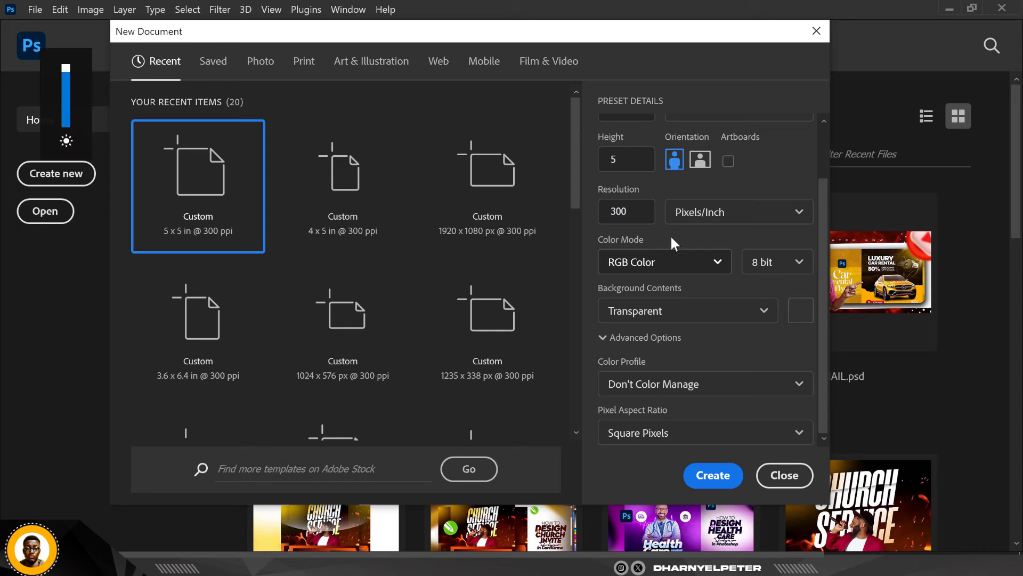
left_click(714, 475)
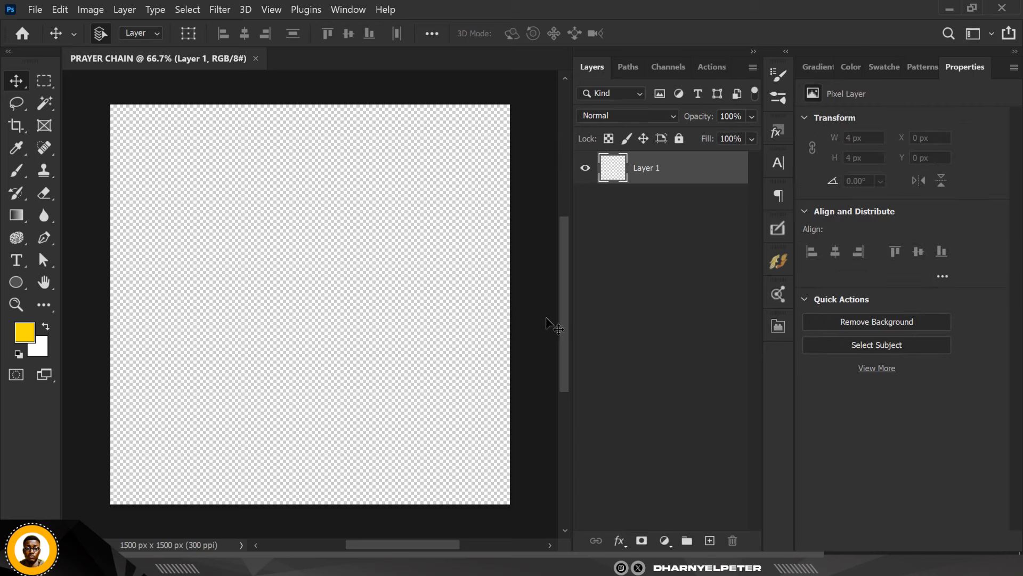
Add a Gradient Fill layer using the yellow-to-white foreground-to-background gradient
left_click(665, 541)
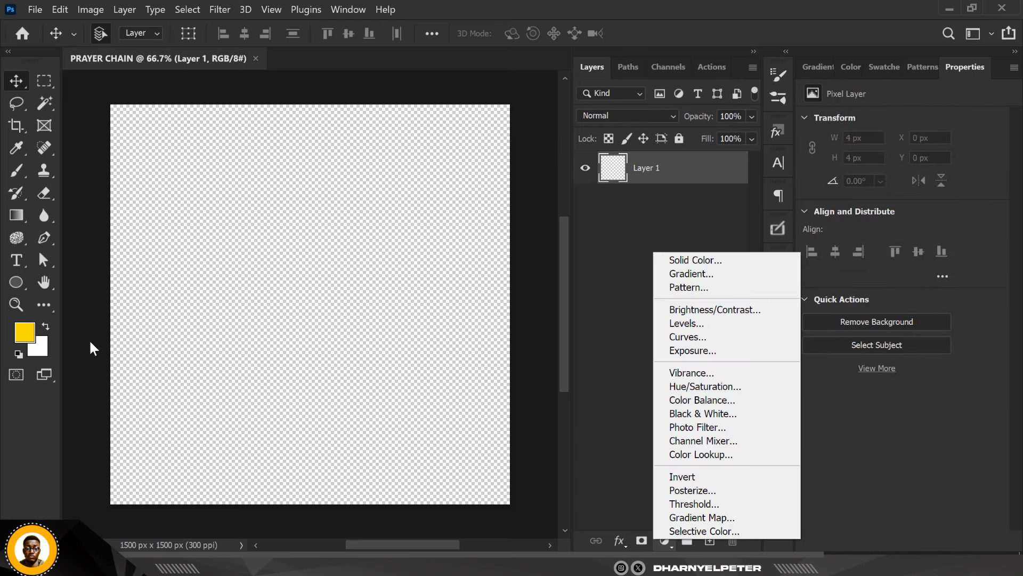
left_click(709, 272)
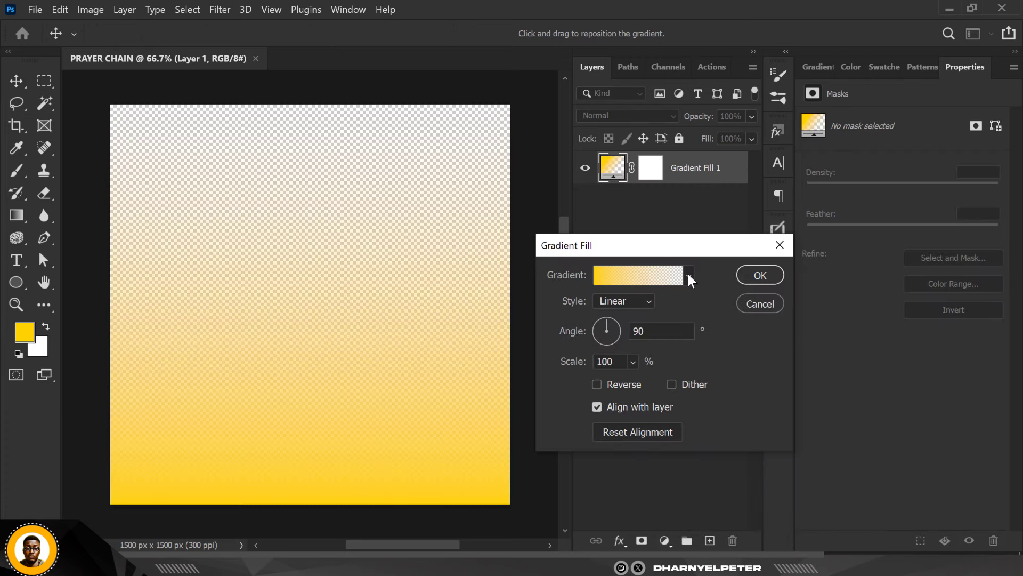
left_click(688, 274)
left_click(577, 332)
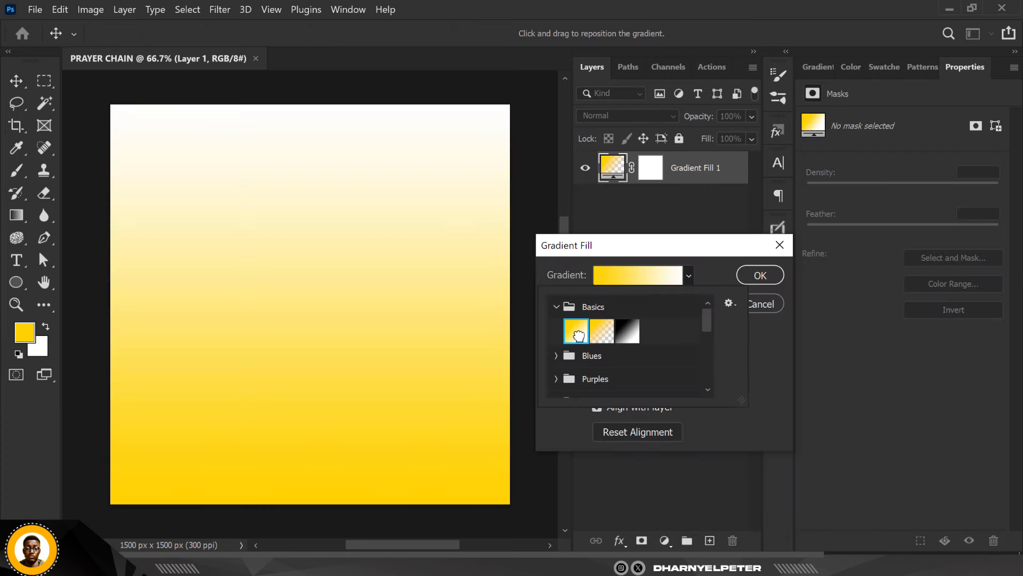
left_click(731, 254)
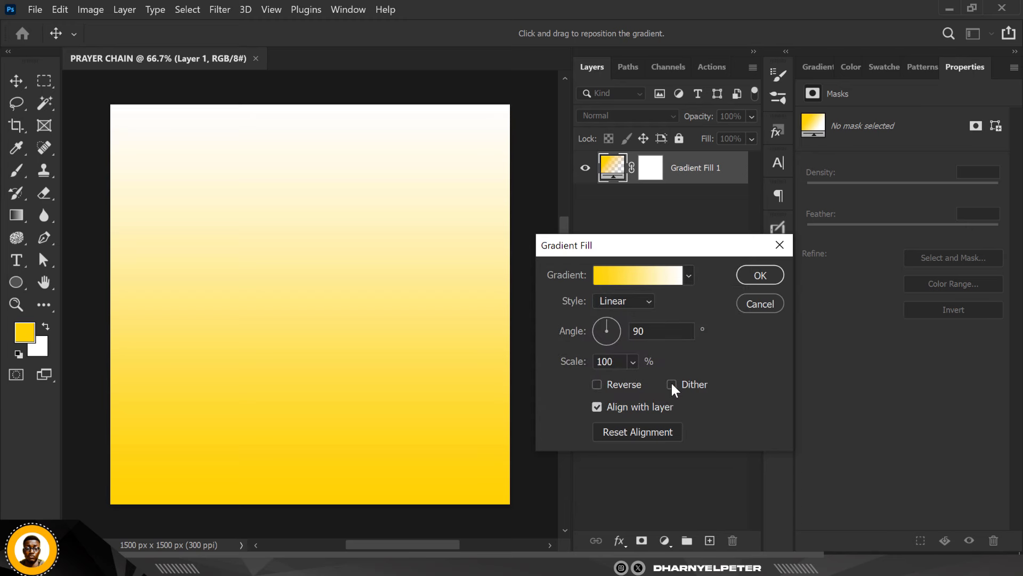
Make the gradient radial and reversed with a white centre, scale it to 341%, and confirm
left_click(647, 295)
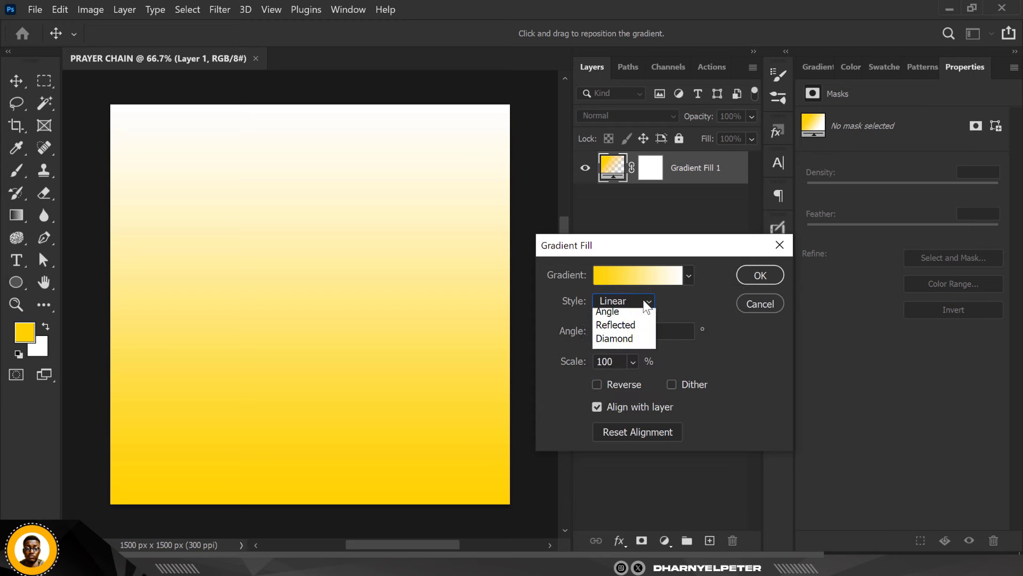
left_click(611, 331)
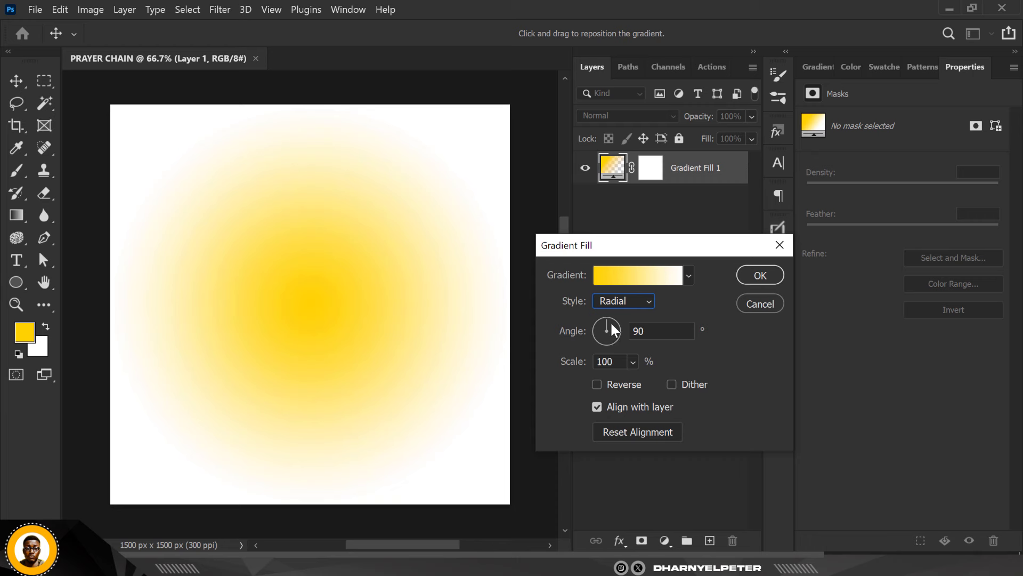
left_click(649, 304)
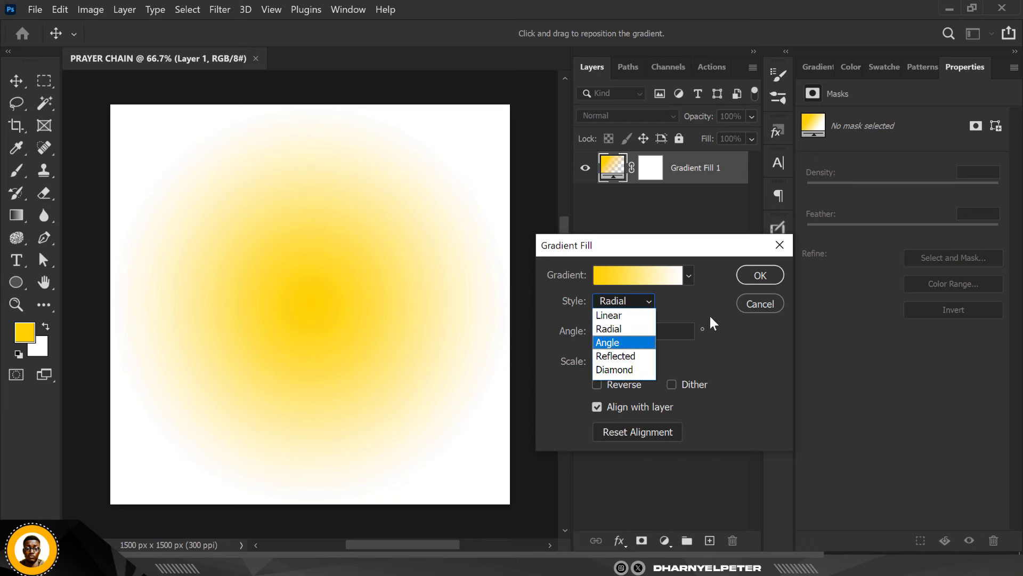
left_click(686, 361)
left_click(597, 384)
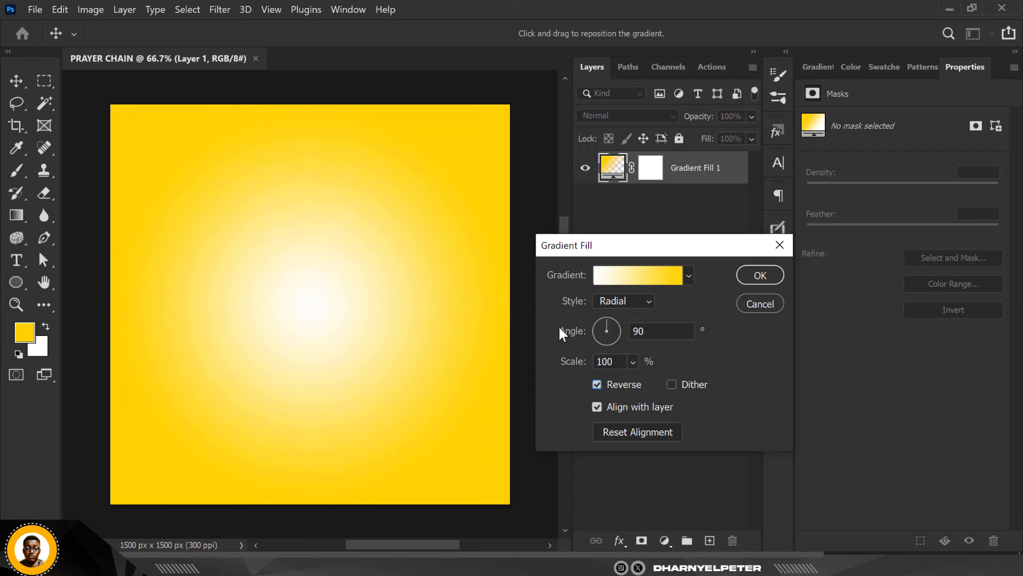
left_click(633, 363)
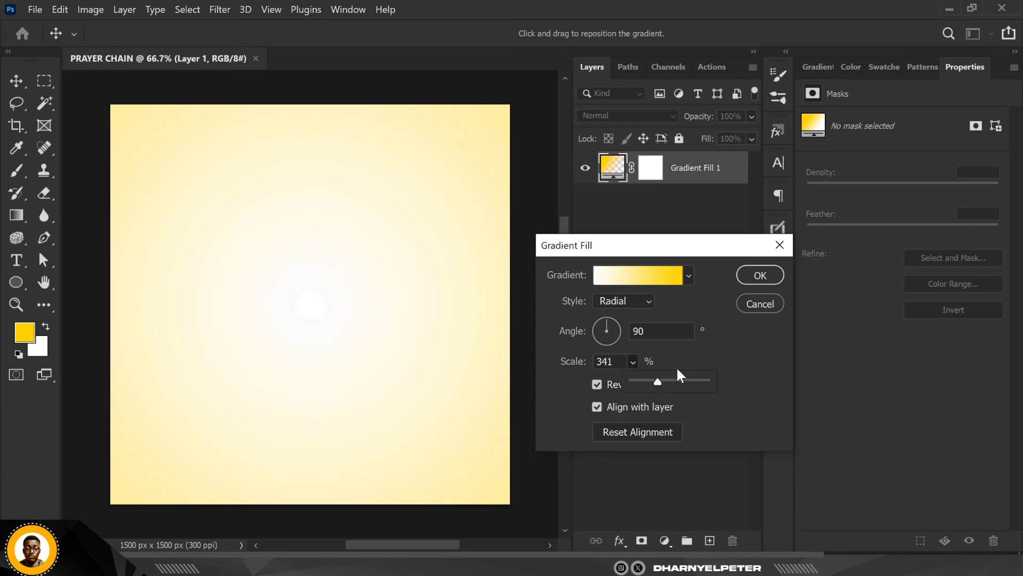
left_click(759, 276)
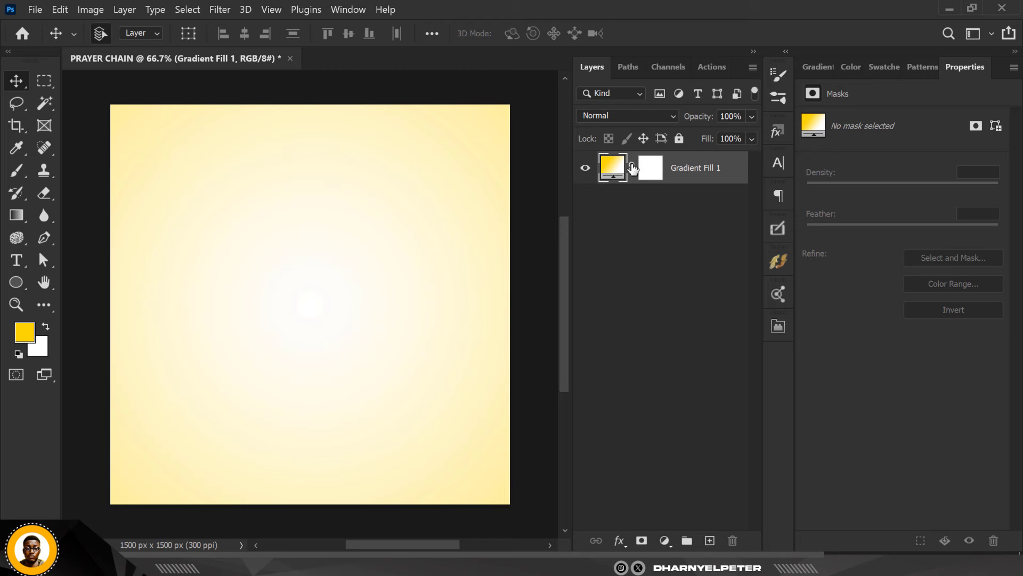
Convert Gradient Fill 1 to a smart object and add 12.03% monochromatic noise
right_click(733, 164)
left_click(798, 216)
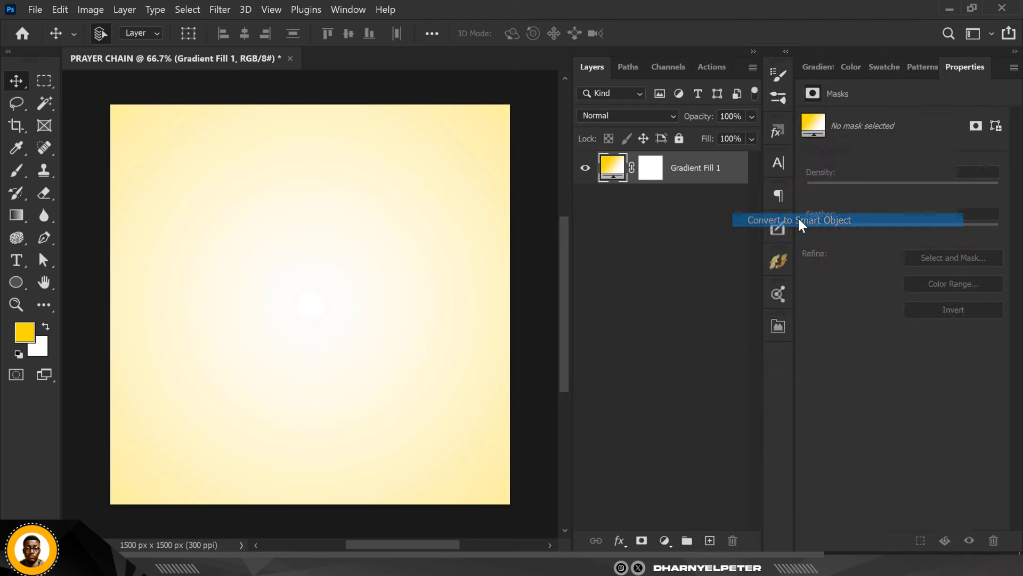
left_click(220, 10)
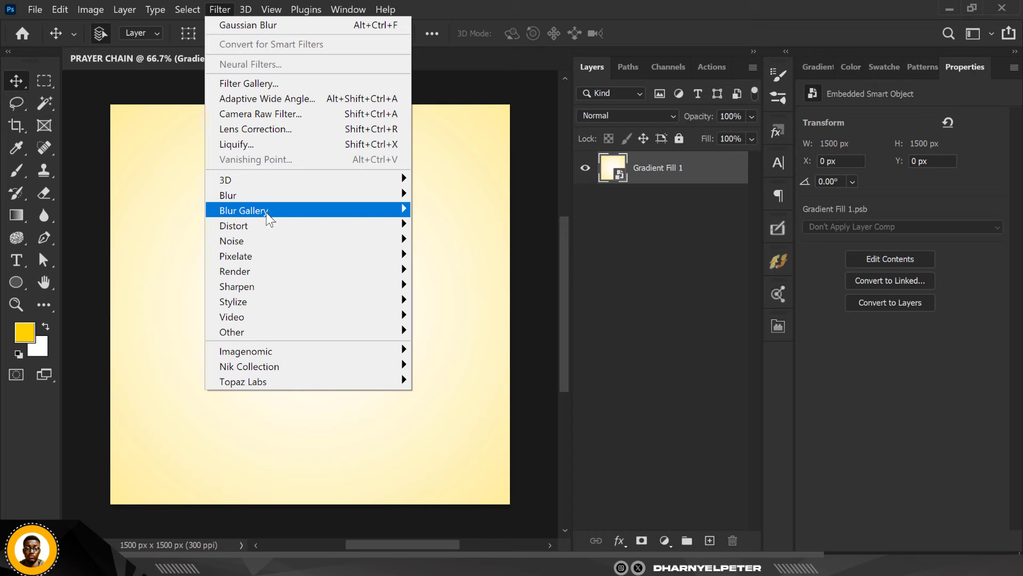
mouse_move(313, 244)
left_click(445, 240)
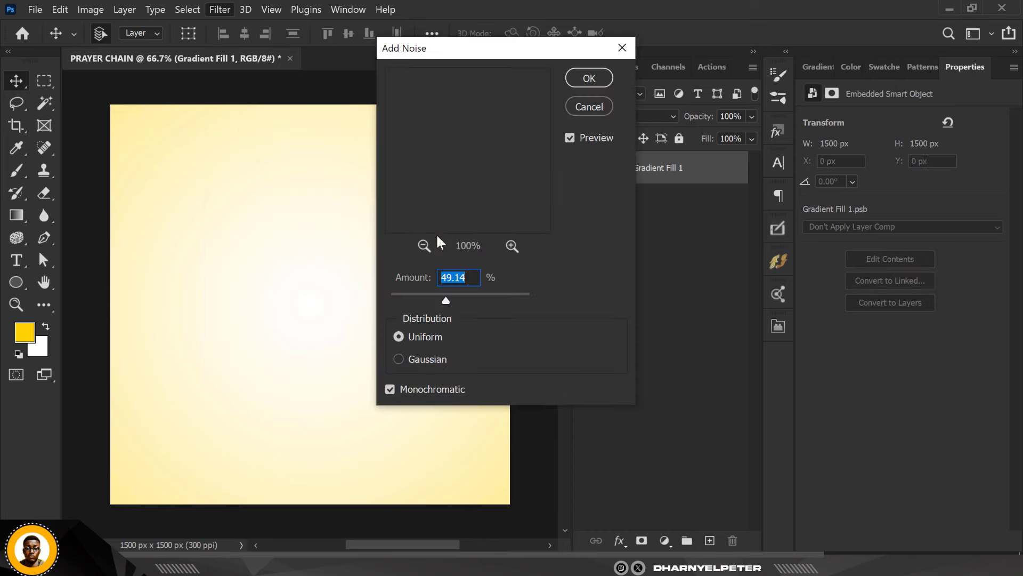
left_click_drag(408, 294, 410, 296)
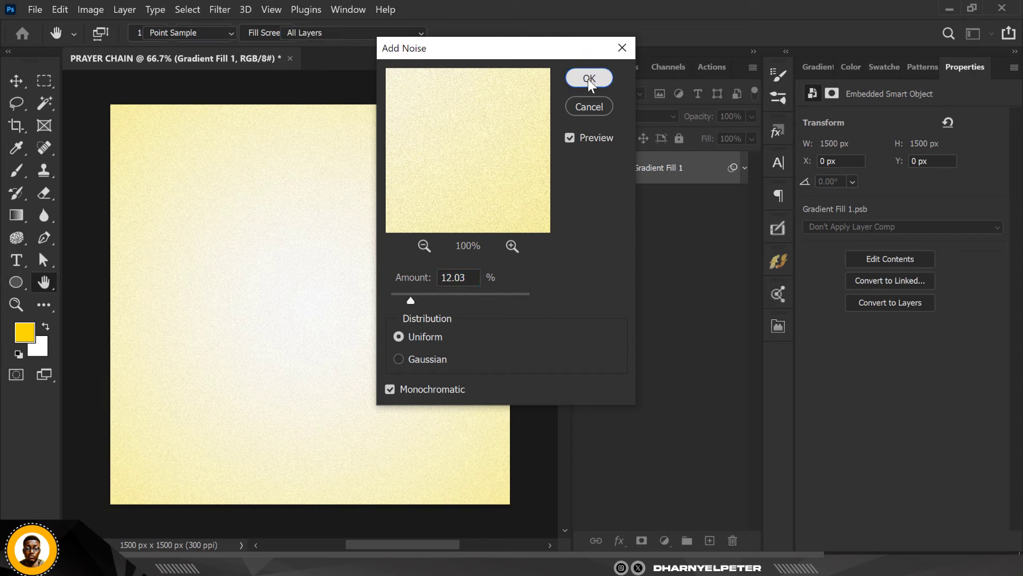
left_click(589, 78)
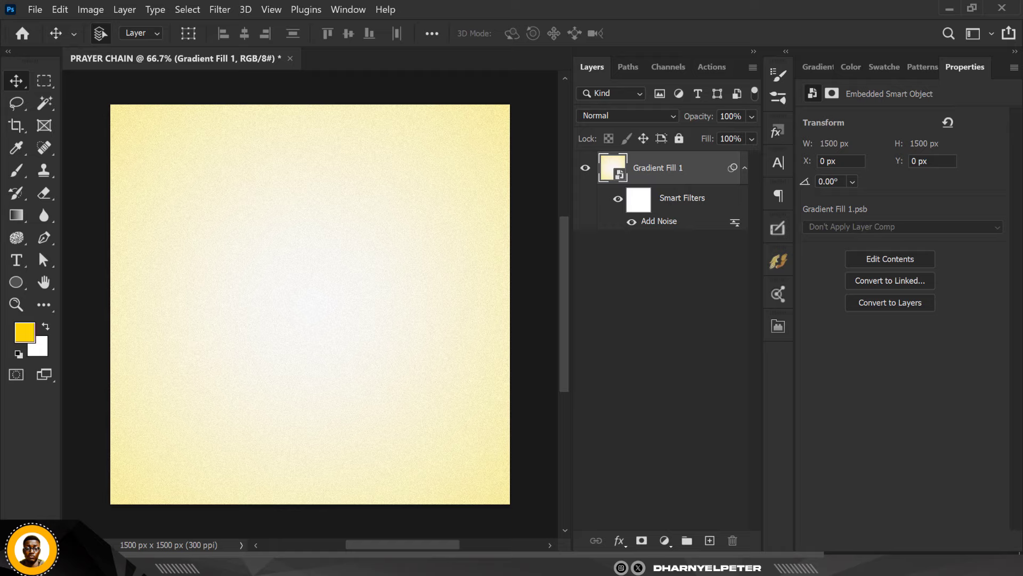
Place the cityscape photo as a 1500×1000 px layer at Y 428 px and add a layer mask
key("alt+Tab")
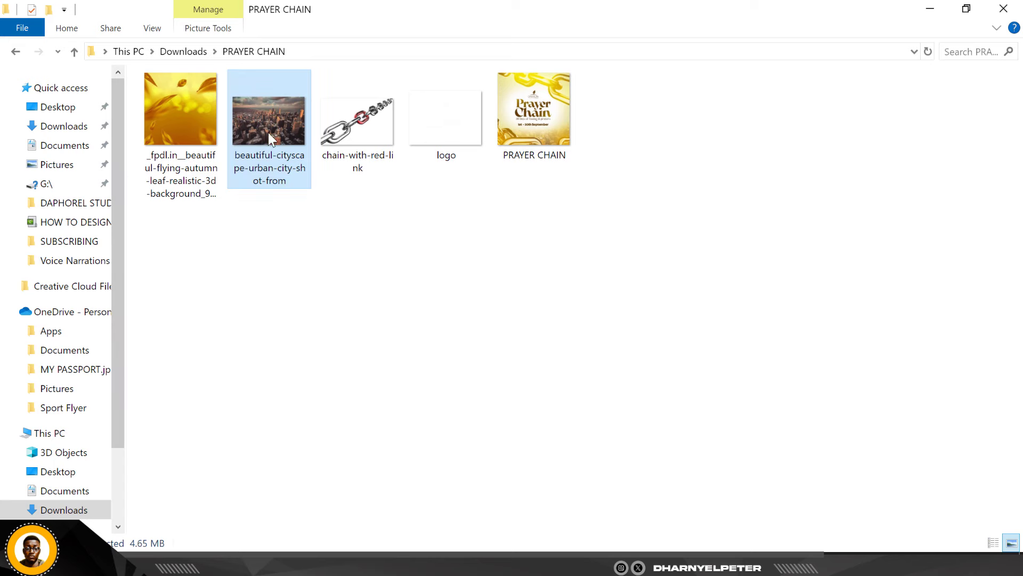
left_click_drag(277, 139, 270, 421)
left_click_drag(335, 364, 336, 413)
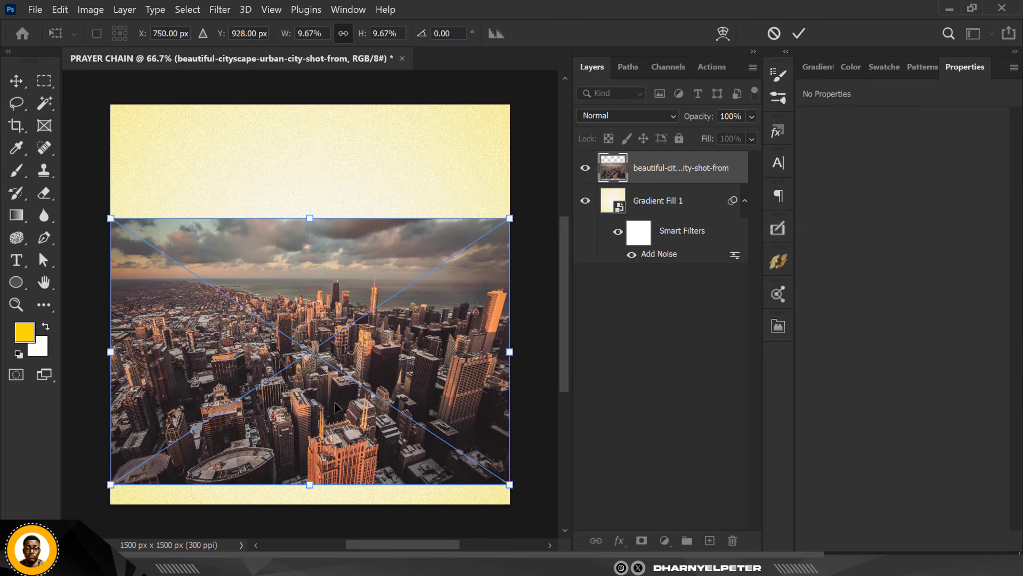
key("Return")
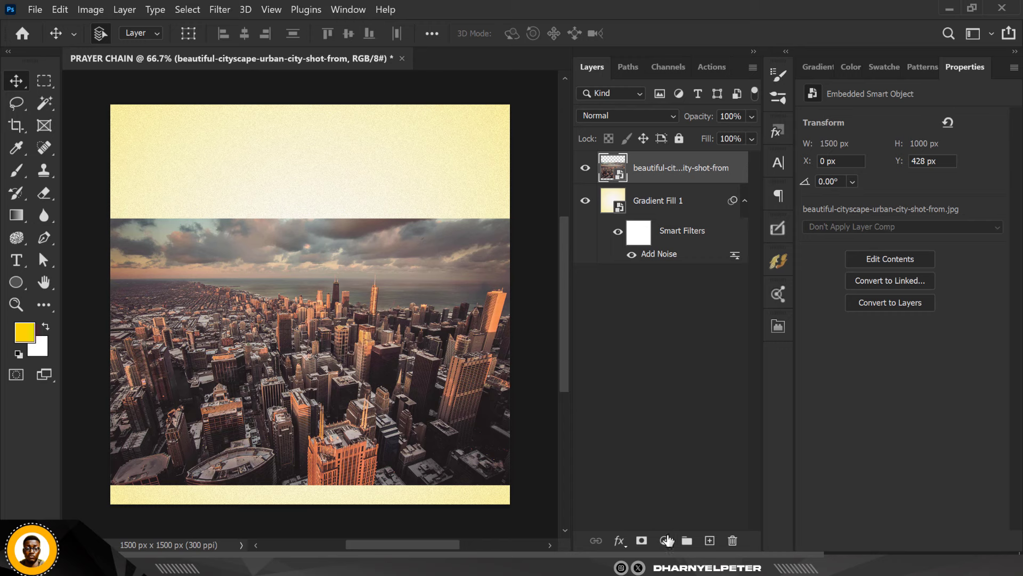
left_click(642, 539)
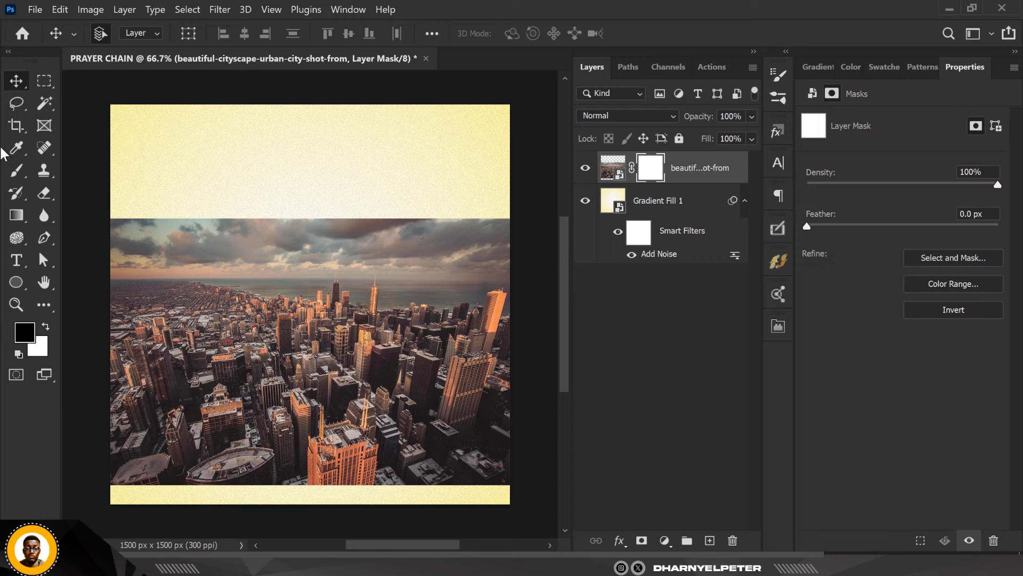
Paint on the cityscape mask with a smaller brush to fade the sky into the cream background
left_click(16, 171)
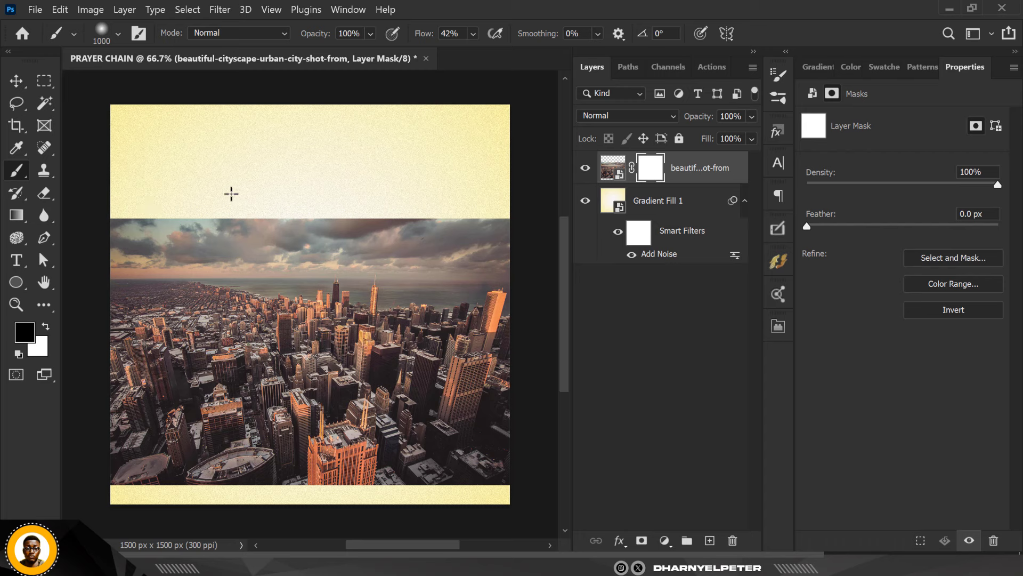
key("bracketleft")
key("bracketleft")
key("bracketleft")
mouse_move(127, 206)
left_mouse_down()
mouse_move(354, 185)
mouse_move(498, 229)
mouse_move(125, 233)
mouse_move(497, 222)
mouse_move(69, 277)
mouse_move(552, 297)
mouse_move(511, 363)
mouse_move(138, 521)
mouse_move(205, 533)
mouse_move(594, 538)
mouse_move(108, 535)
mouse_move(525, 571)
mouse_move(240, 573)
mouse_move(606, 573)
mouse_move(97, 525)
mouse_move(601, 559)
mouse_move(240, 560)
left_mouse_up()
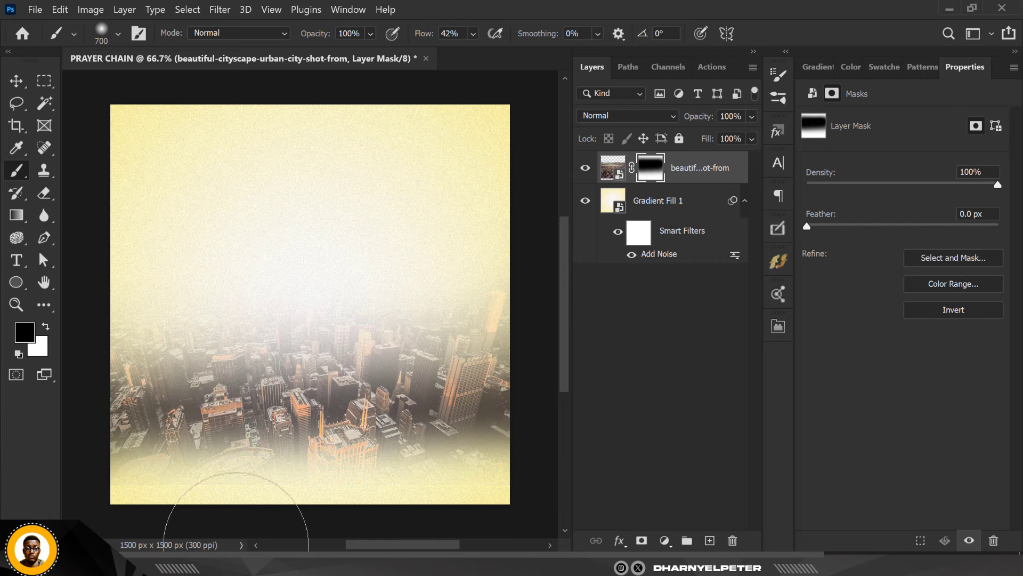
Lower the cityscape slightly and set its opacity to 53%, then deselect all layers
left_click(16, 80)
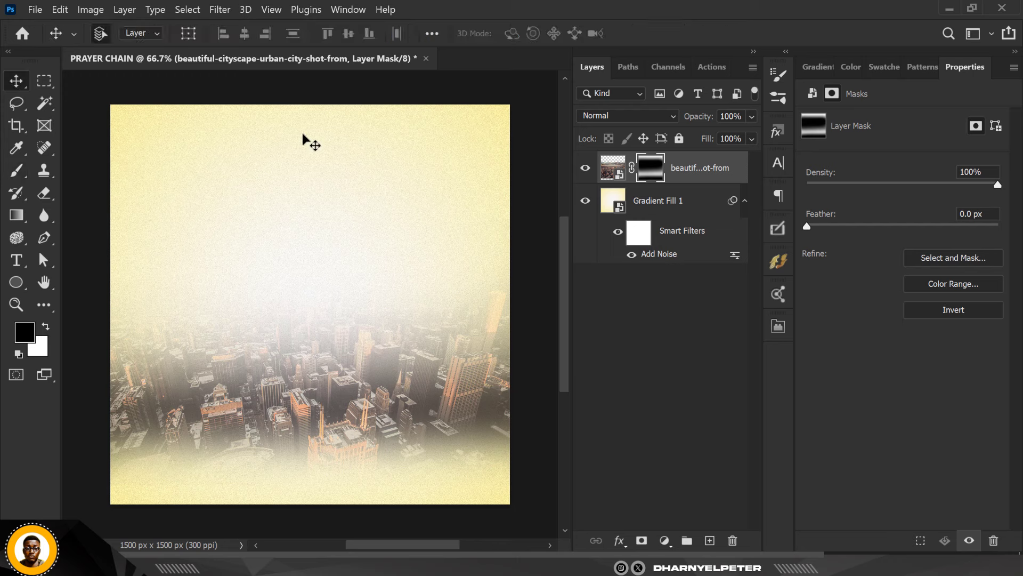
key("alt+bracketleft")
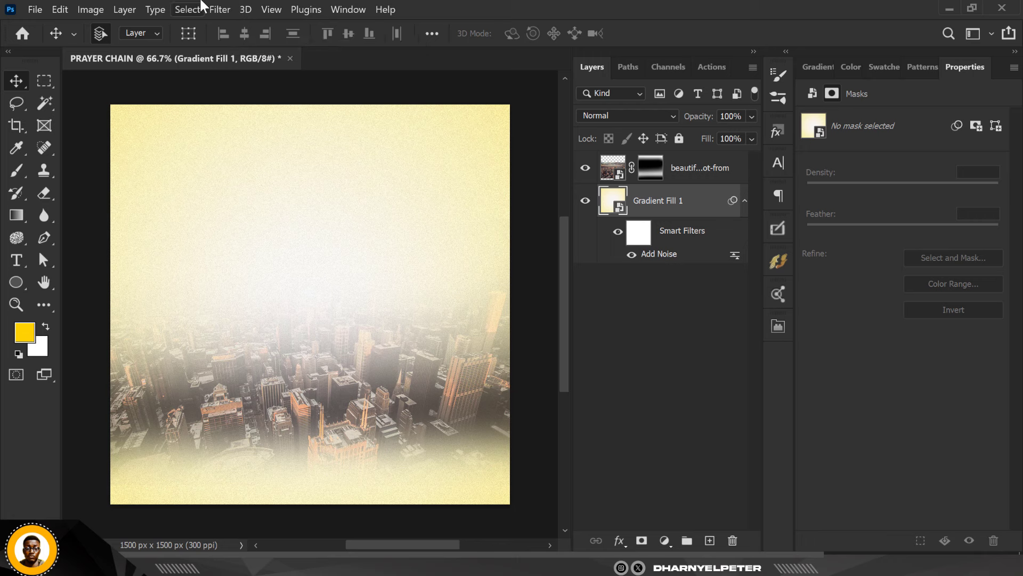
left_click_drag(327, 374, 324, 398)
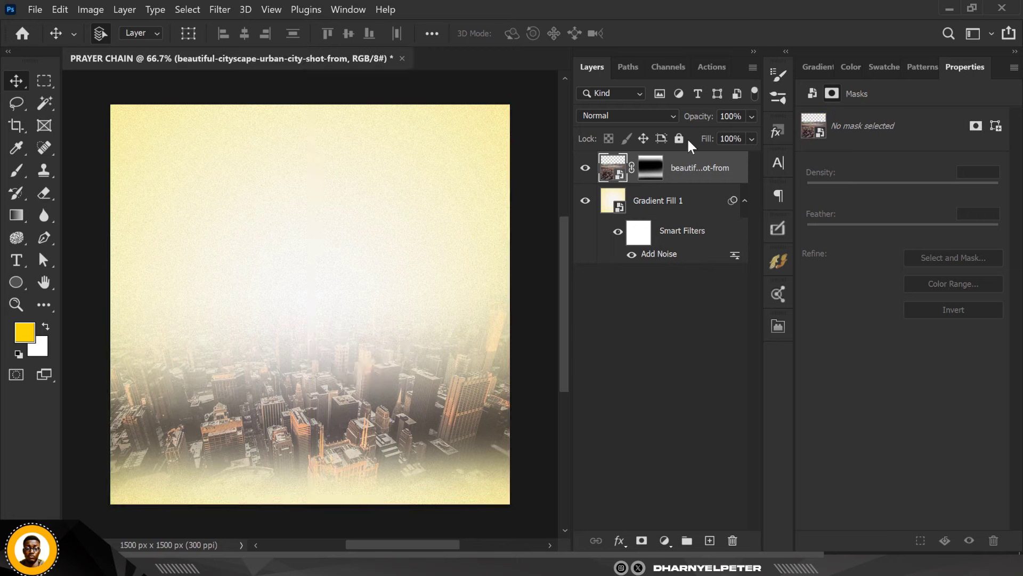
left_click(751, 117)
left_click_drag(722, 138, 716, 140)
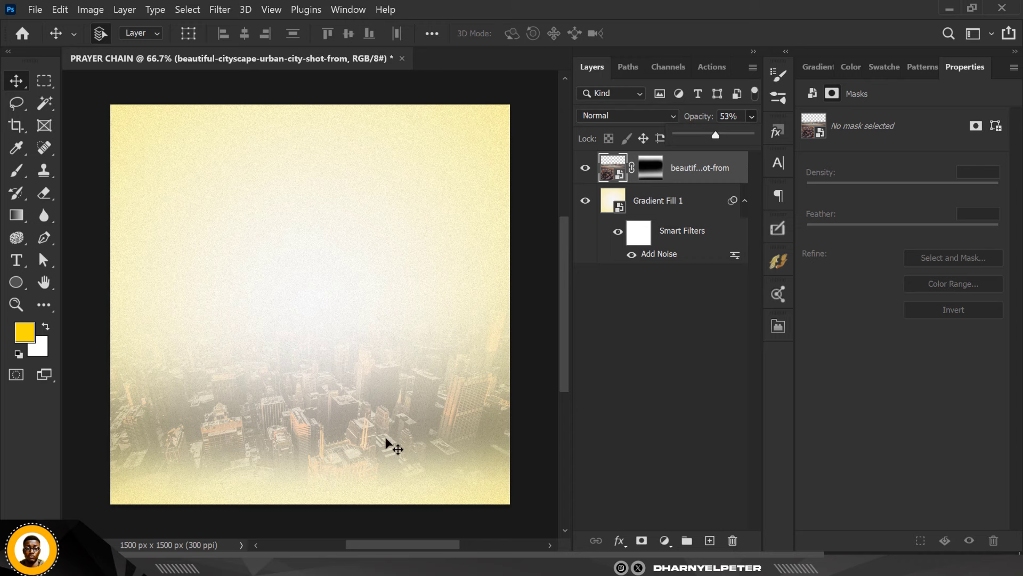
left_click(676, 365)
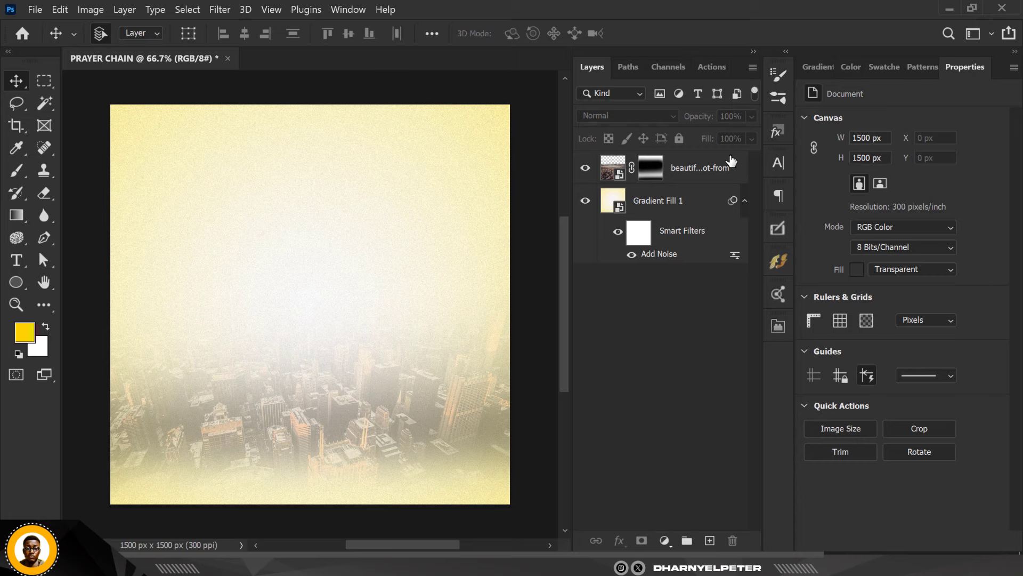
left_click(731, 161)
Bring the chain-with-red-link image into the flyer and flip it horizontally
key("alt+Tab")
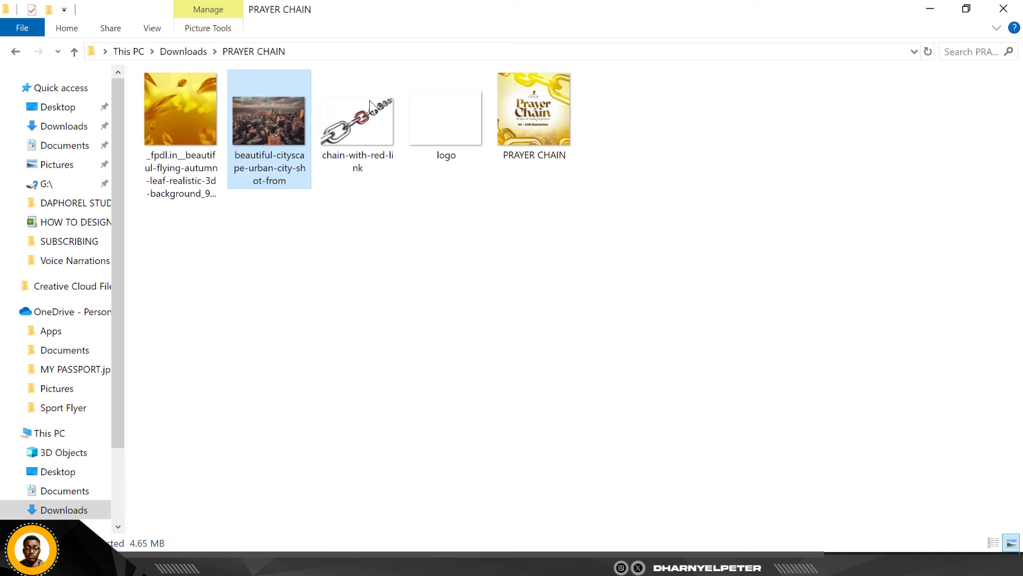
left_click(373, 125)
left_click_drag(367, 121, 332, 184)
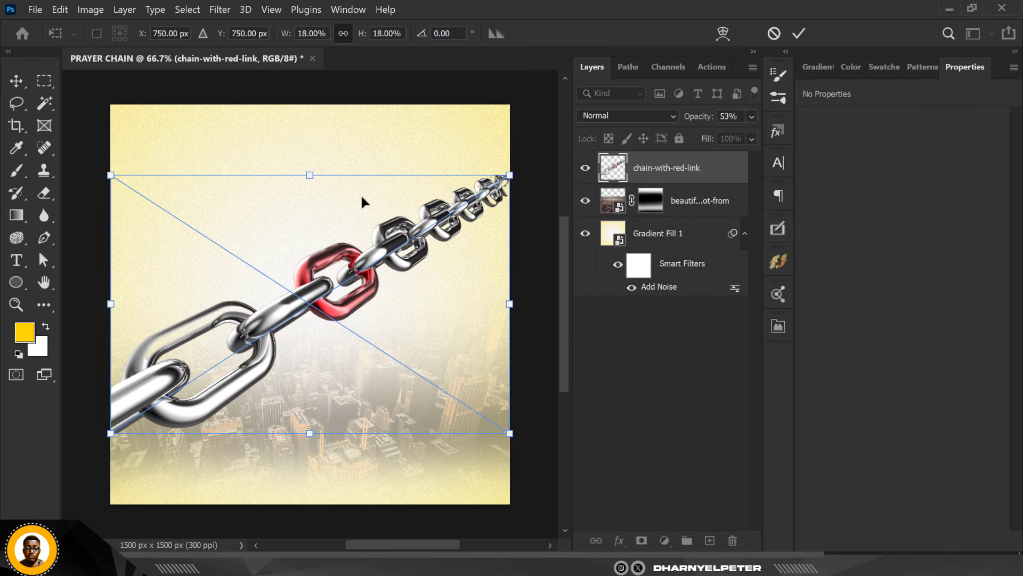
right_click(375, 263)
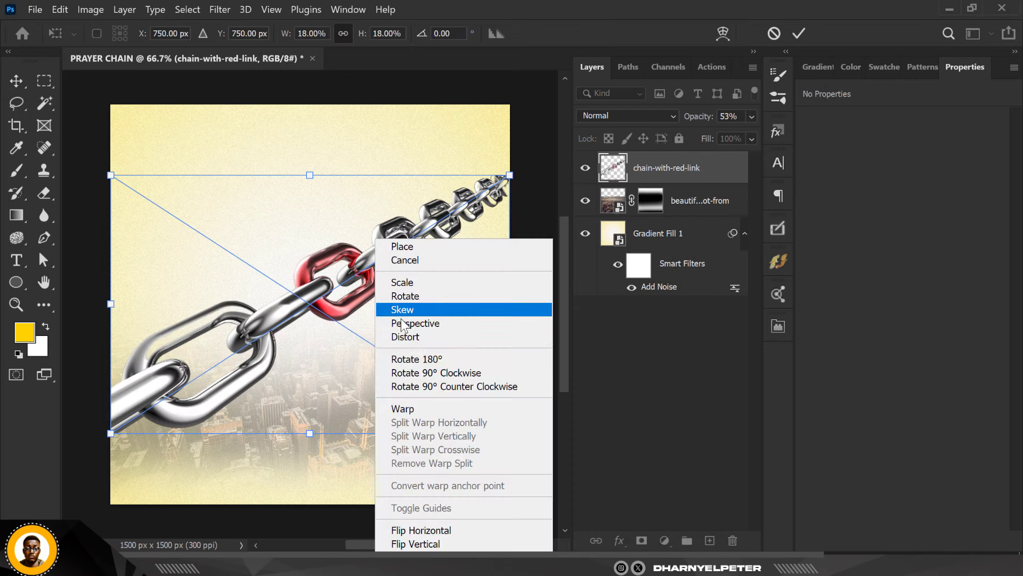
left_click(430, 531)
Rotate the chain to 165.67°, scale it to 27%, and position it across the top edge
left_click_drag(445, 331, 464, 221)
left_click_drag(483, 370, 505, 324)
scroll(282, 239, "down", 2)
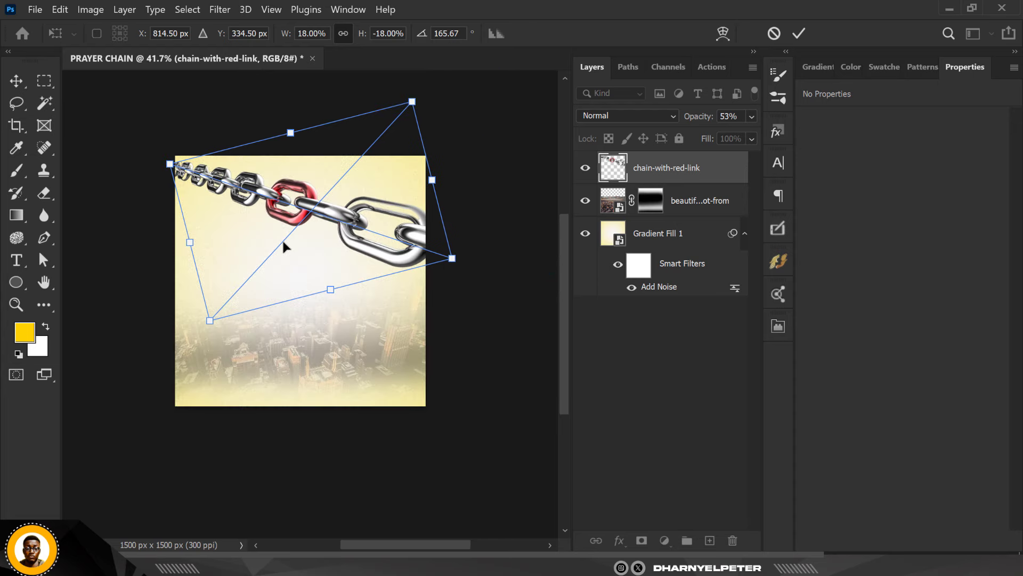
left_click_drag(451, 259, 510, 306)
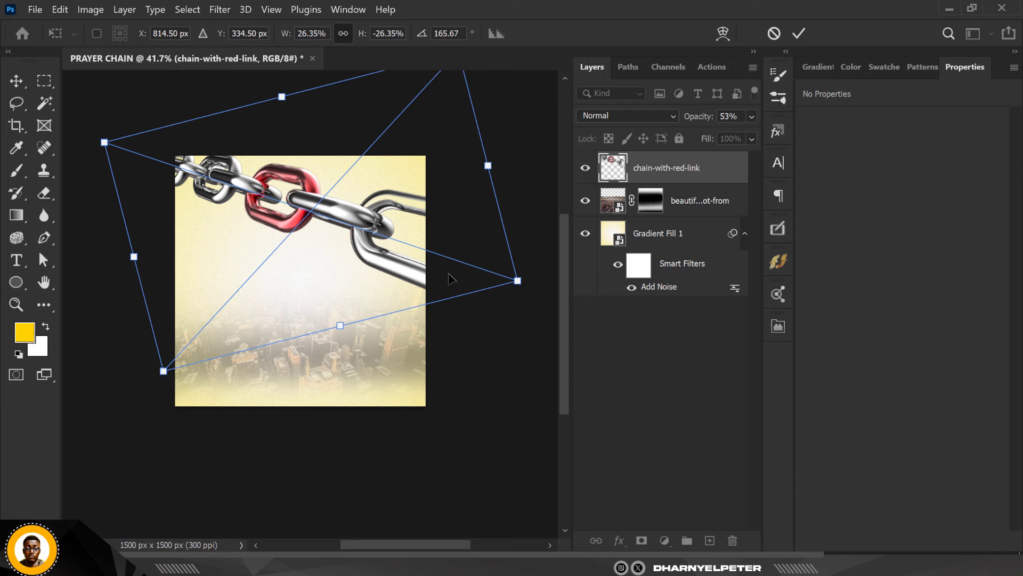
left_click_drag(414, 275, 419, 250)
left_click_drag(515, 247, 520, 249)
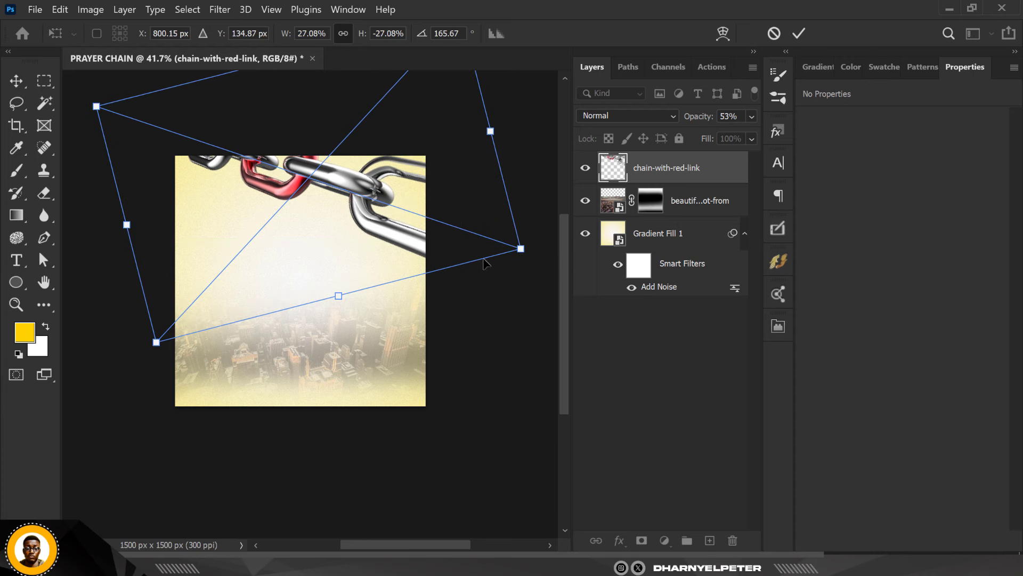
key("Return")
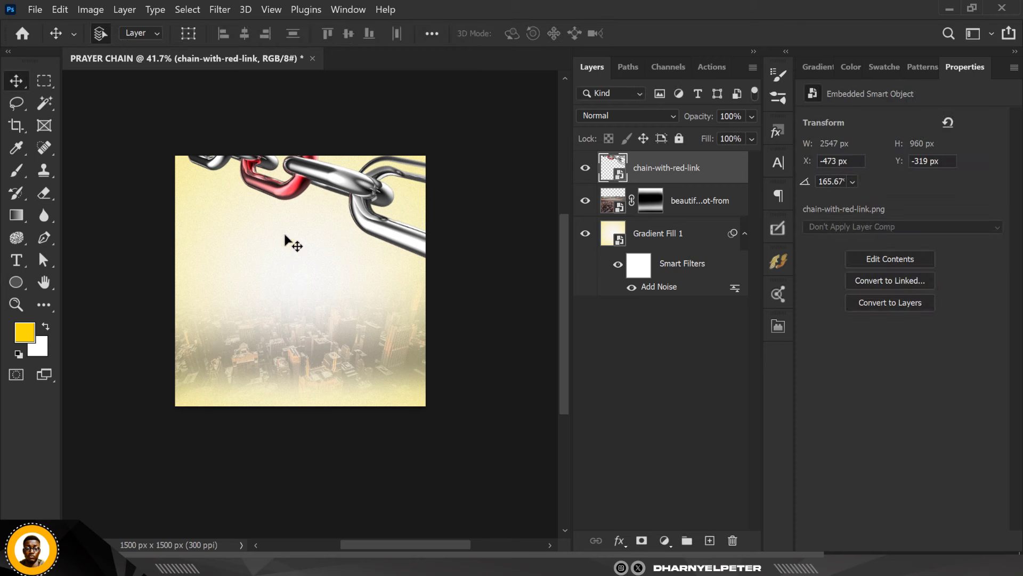
Duplicate the chain and rotate the copy into the flyer's bottom-left corner
scroll(342, 217, "down", 1)
scroll(340, 216, "up", 1)
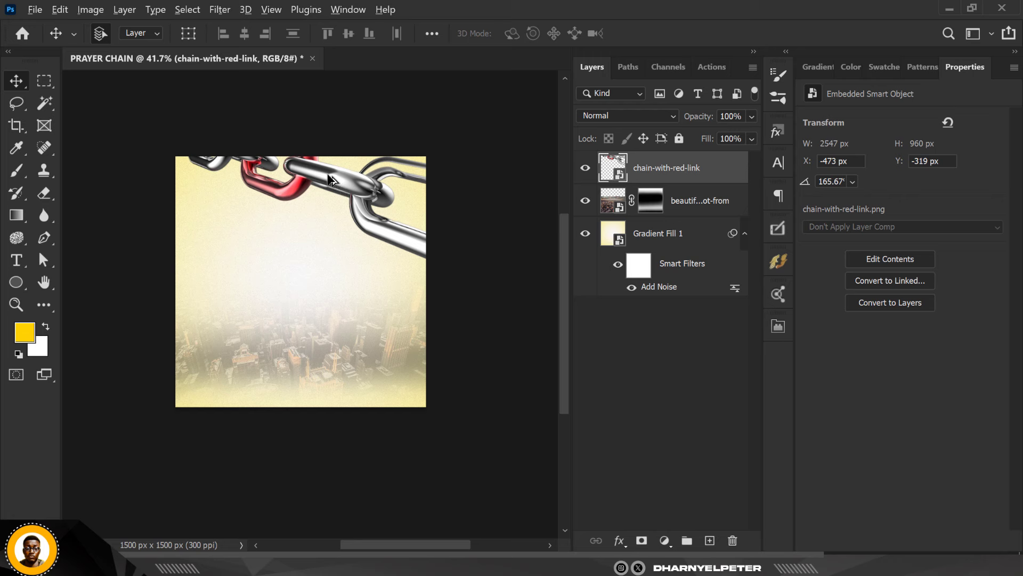
key("ctrl+j")
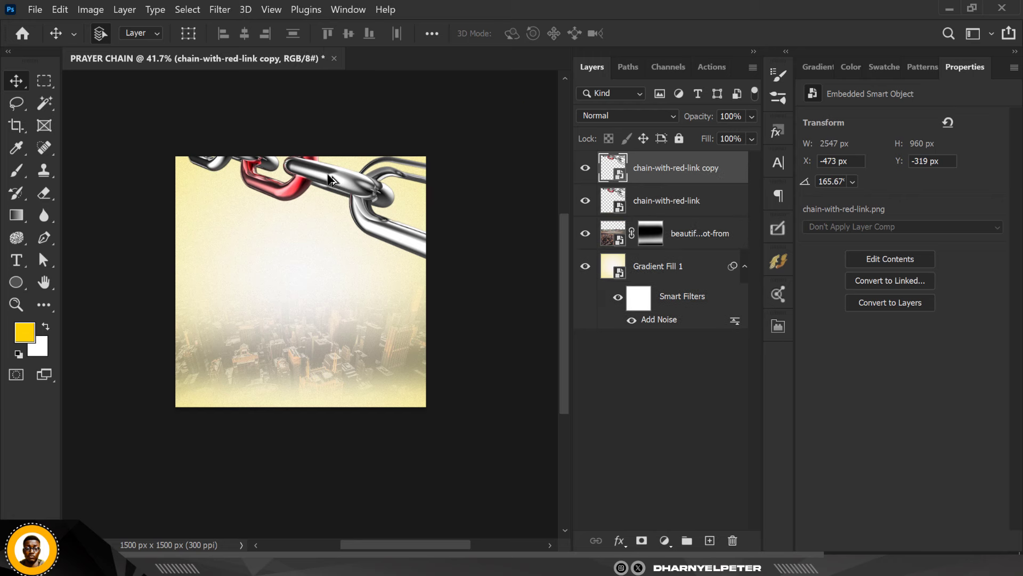
left_click_drag(328, 184, 309, 379)
left_click_drag(308, 386, 309, 384)
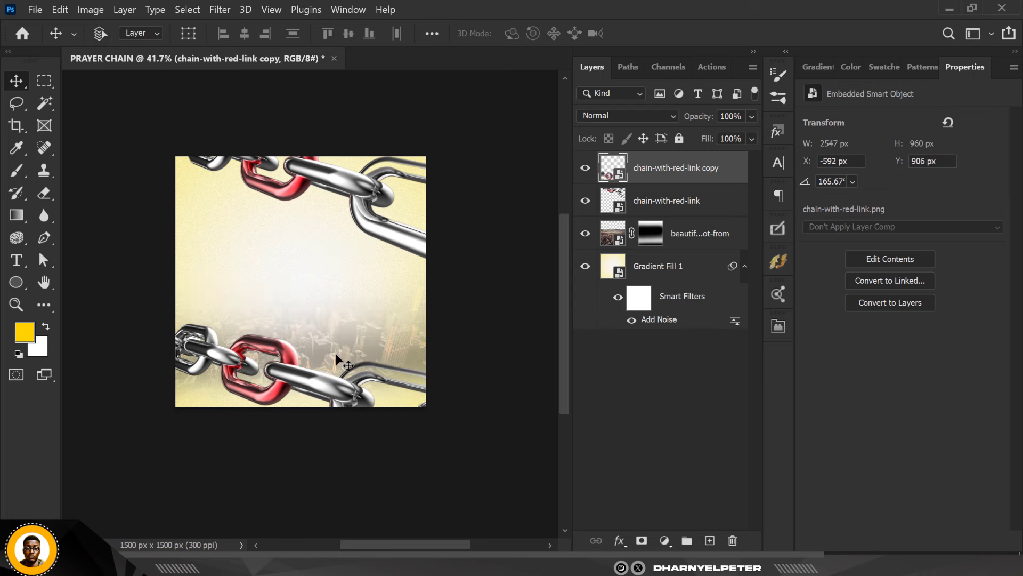
key("ctrl+t")
left_click_drag(514, 288, 504, 356)
left_click_drag(331, 410, 271, 426)
left_click_drag(469, 419, 469, 413)
mouse_move(286, 434)
left_mouse_down()
mouse_move(279, 406)
mouse_move(285, 448)
left_mouse_up()
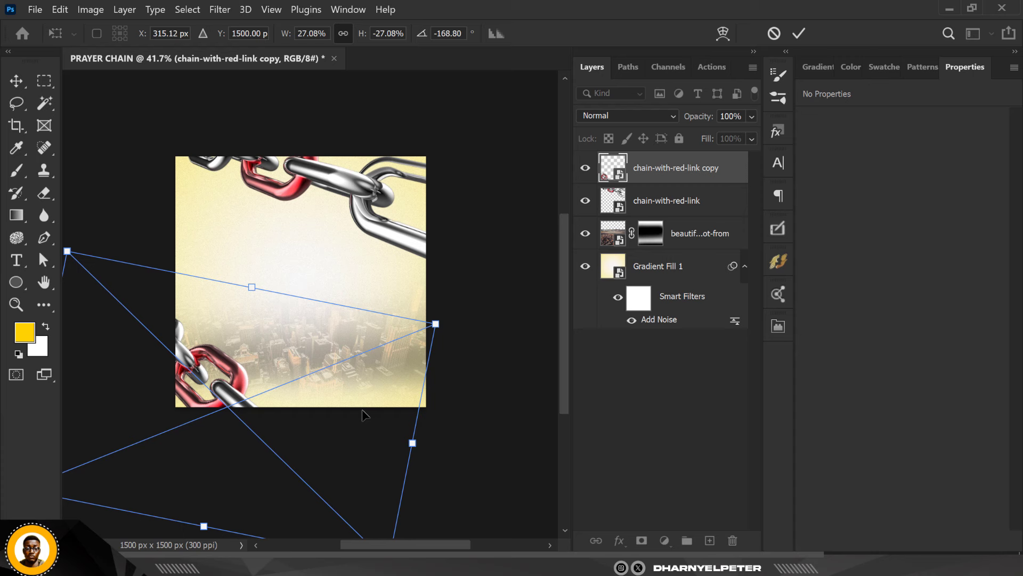
key("Return")
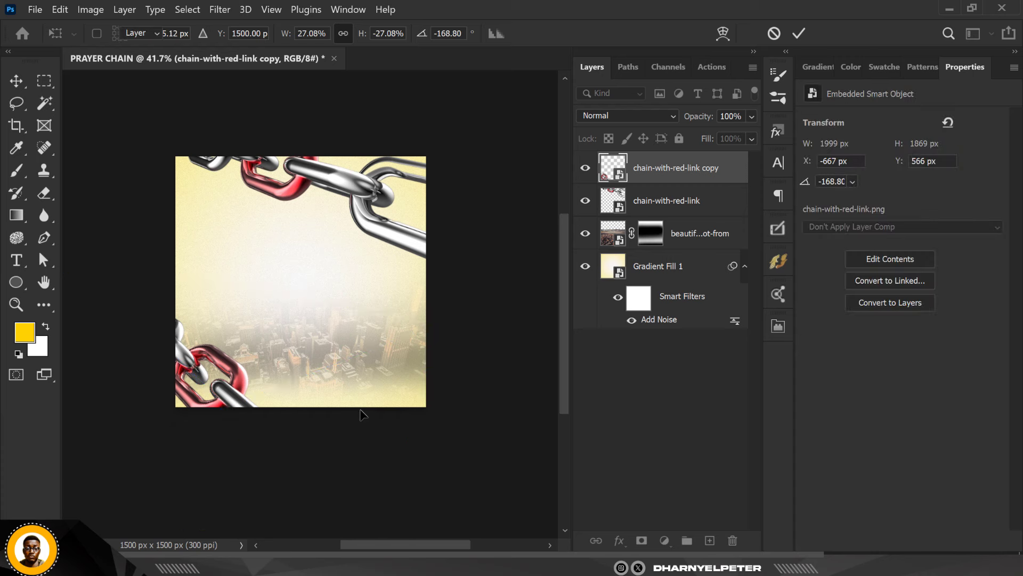
Make a third chain copy rotated -36.79° lying along the bottom edge
key("ctrl+j")
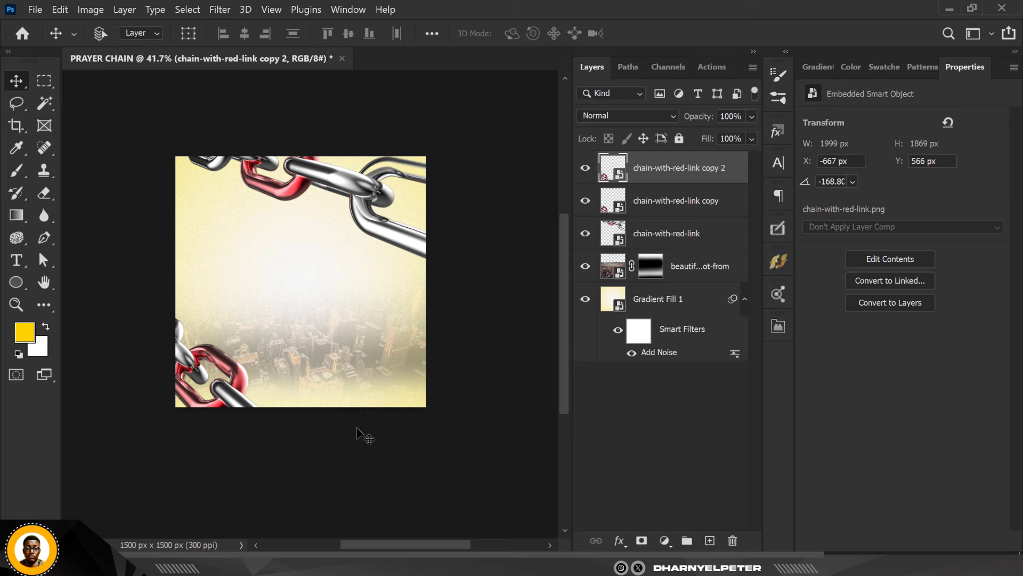
key("ctrl+t")
left_click_drag(438, 484, 426, 279)
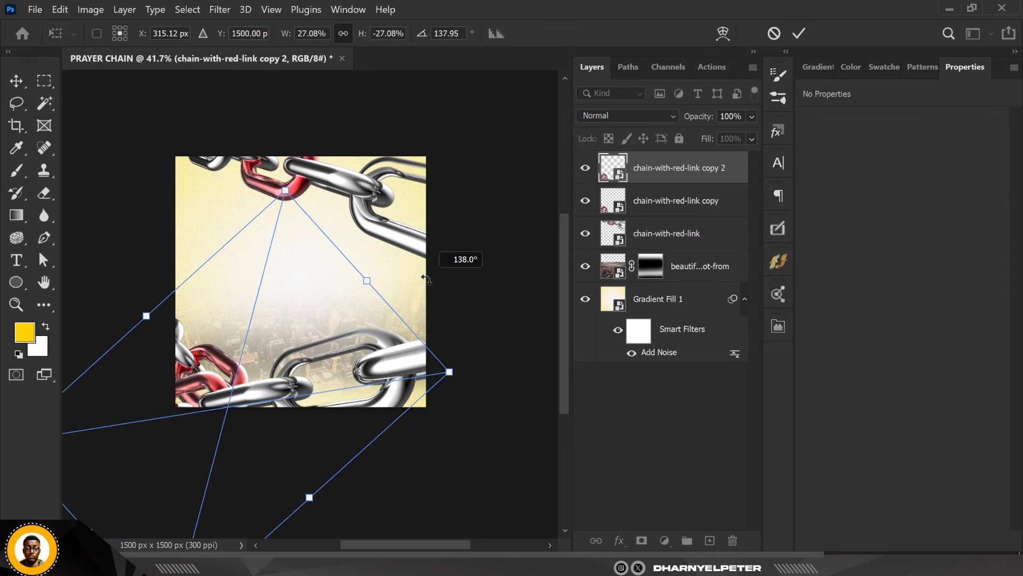
left_click_drag(340, 367, 443, 365)
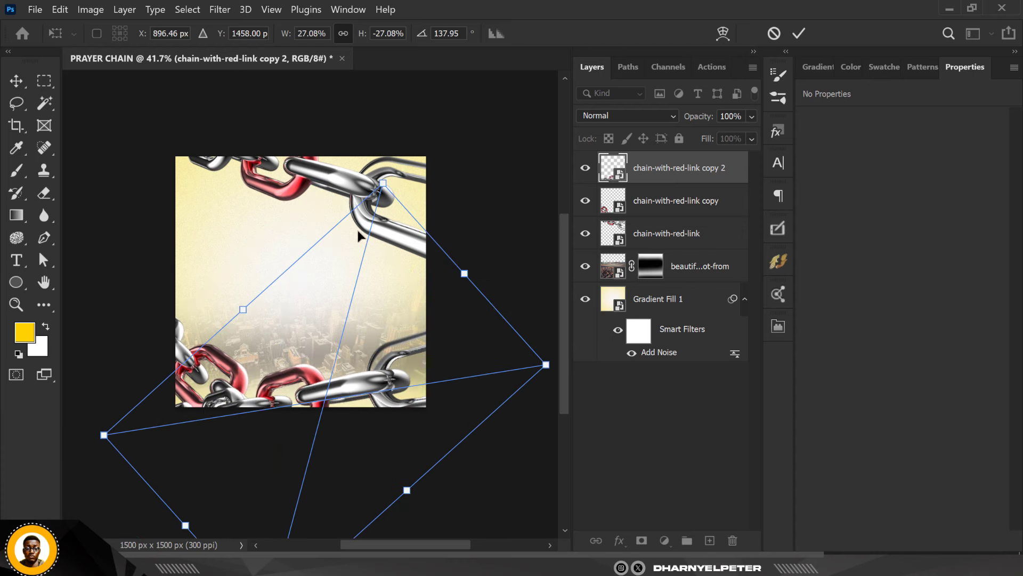
left_click_drag(520, 437, 291, 397)
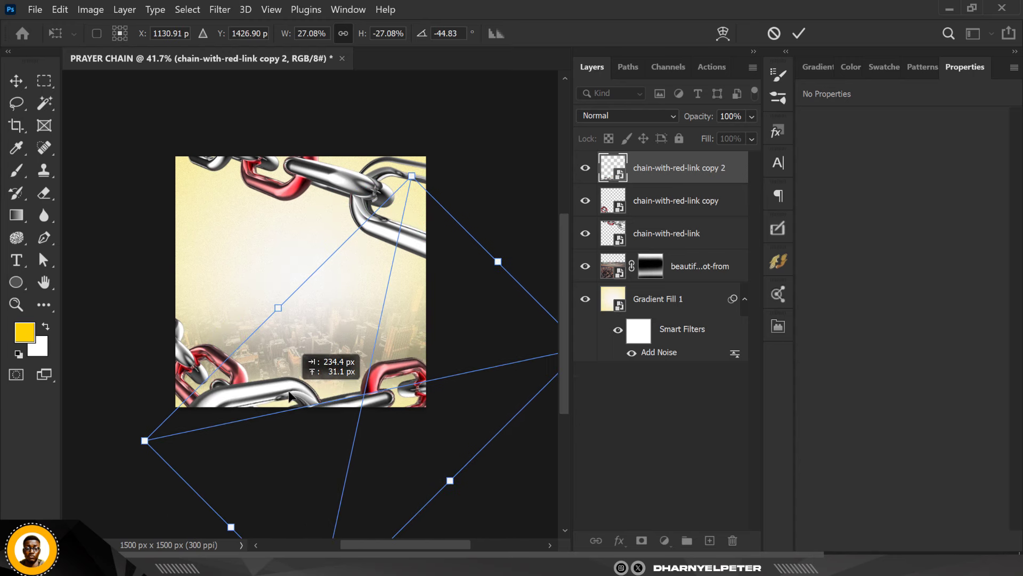
scroll(255, 388, "down", 2)
left_click_drag(478, 277, 490, 295)
left_click_drag(387, 378, 412, 392)
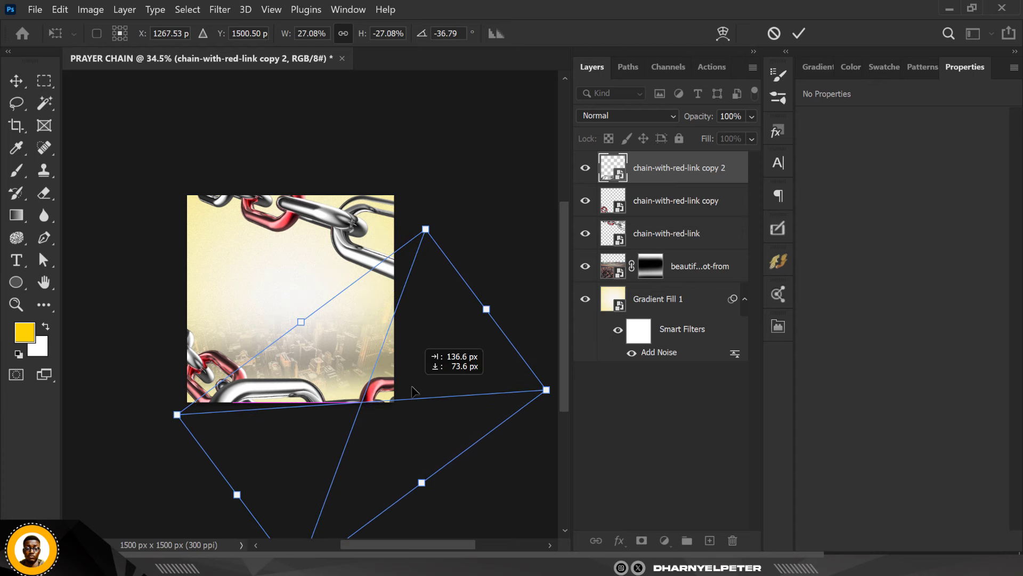
key("Return")
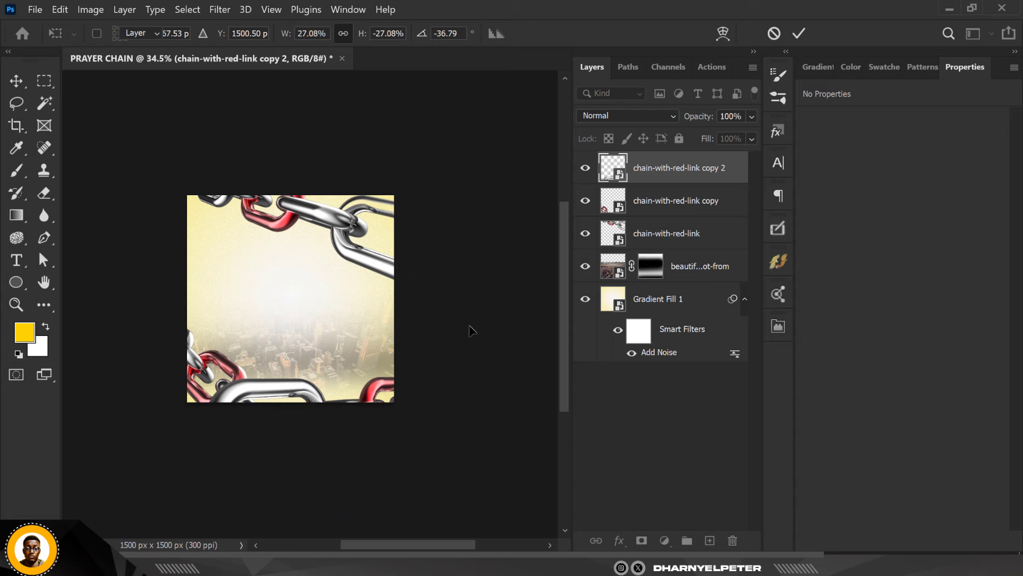
scroll(288, 275, "up", 5)
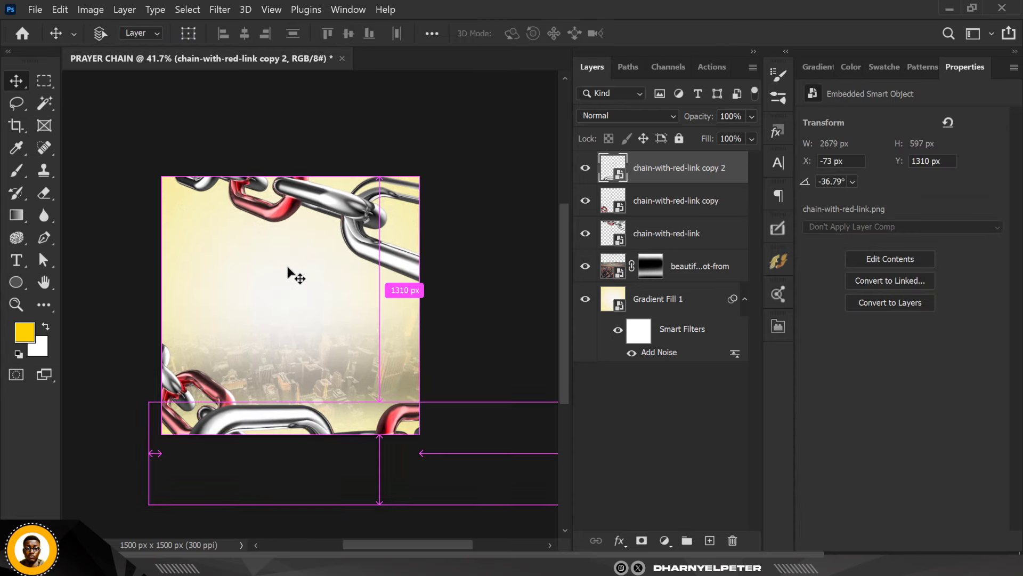
scroll(162, 216, "down", 1)
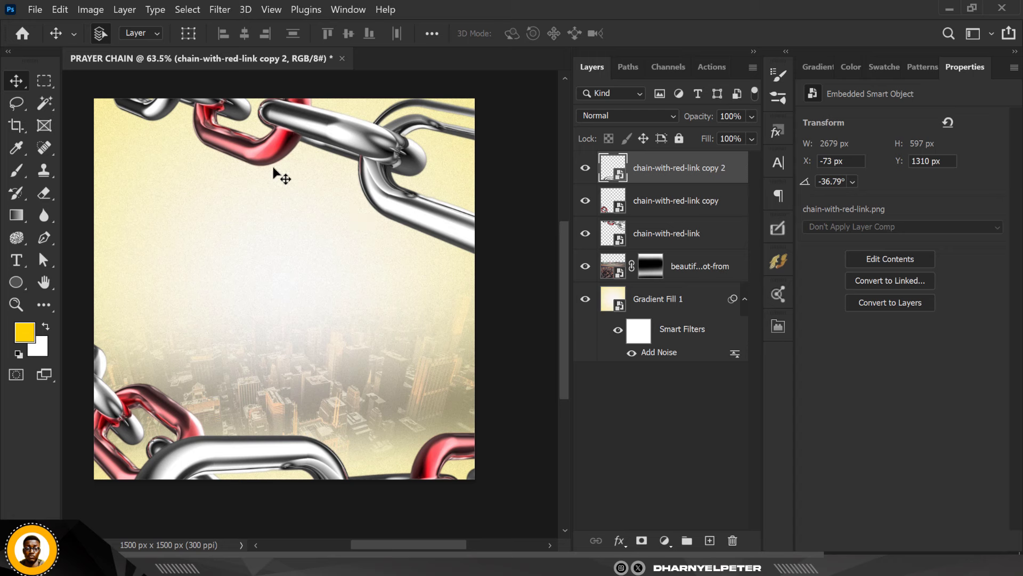
Select the three chain layers, group them with Ctrl+G, and name the group CHAIN
left_click(685, 236)
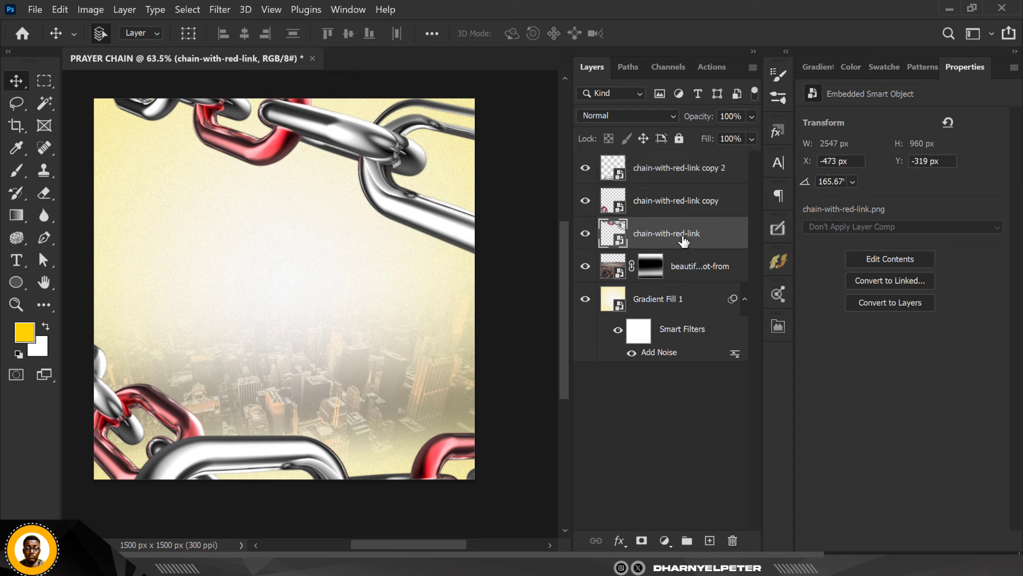
left_click(699, 208, "shift")
left_click(706, 169, "shift")
right_click(715, 172)
key("Escape")
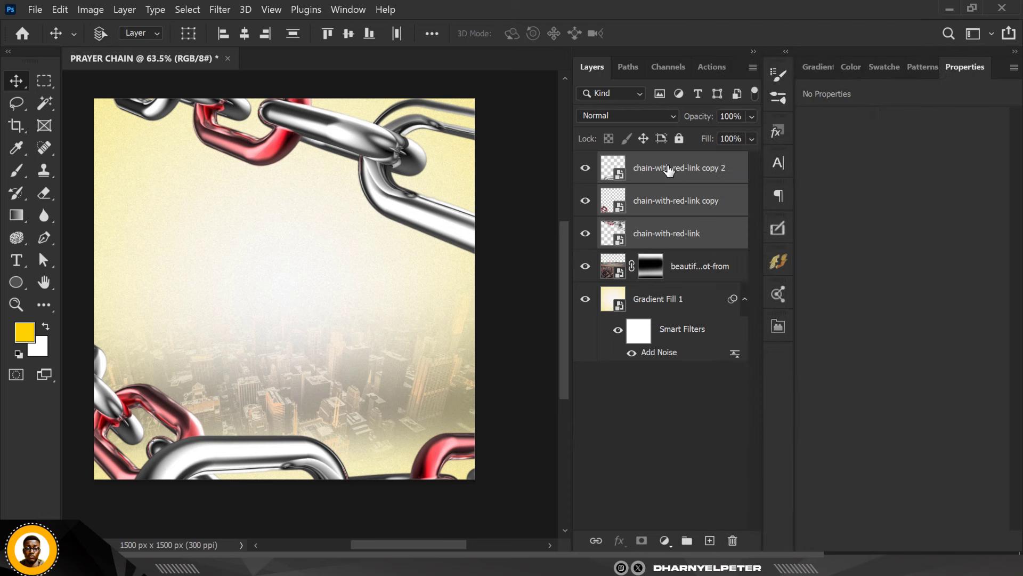
key("ctrl+g")
double_click(640, 161)
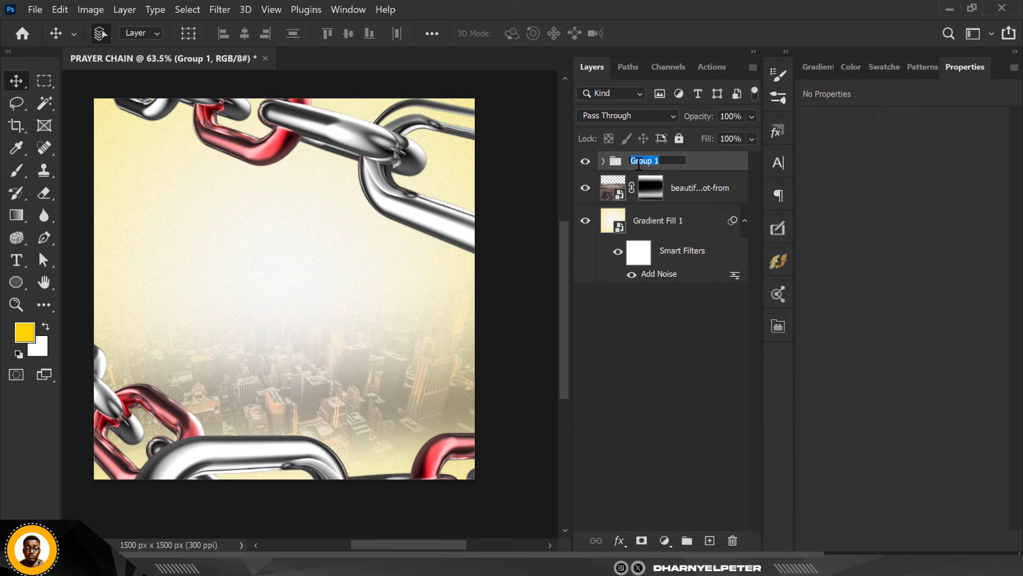
type("CHAIN")
key("Return")
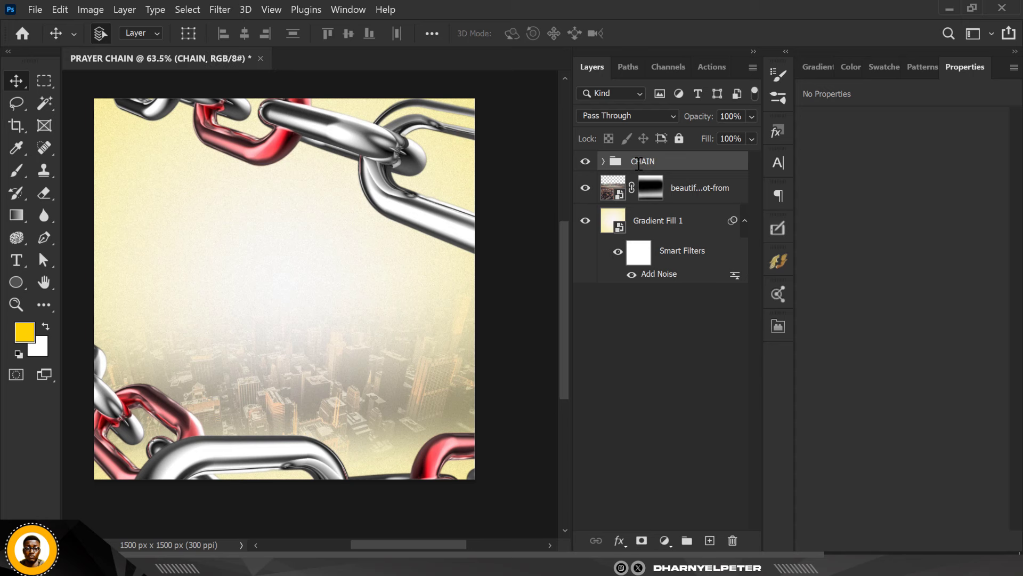
scroll(401, 227, "down", 2)
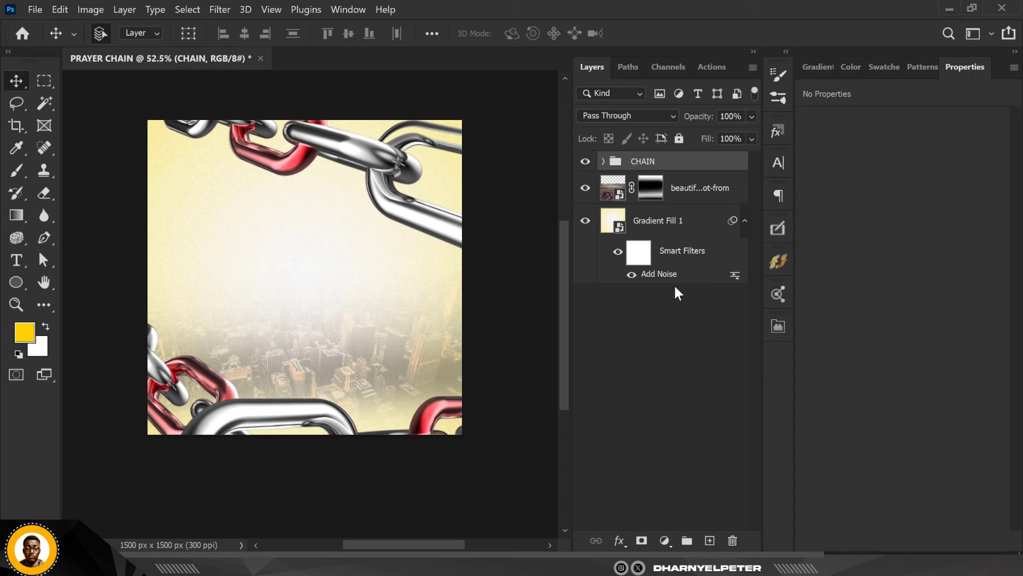
Add a Black & White adjustment layer and clip it to the CHAIN group
left_click(665, 541)
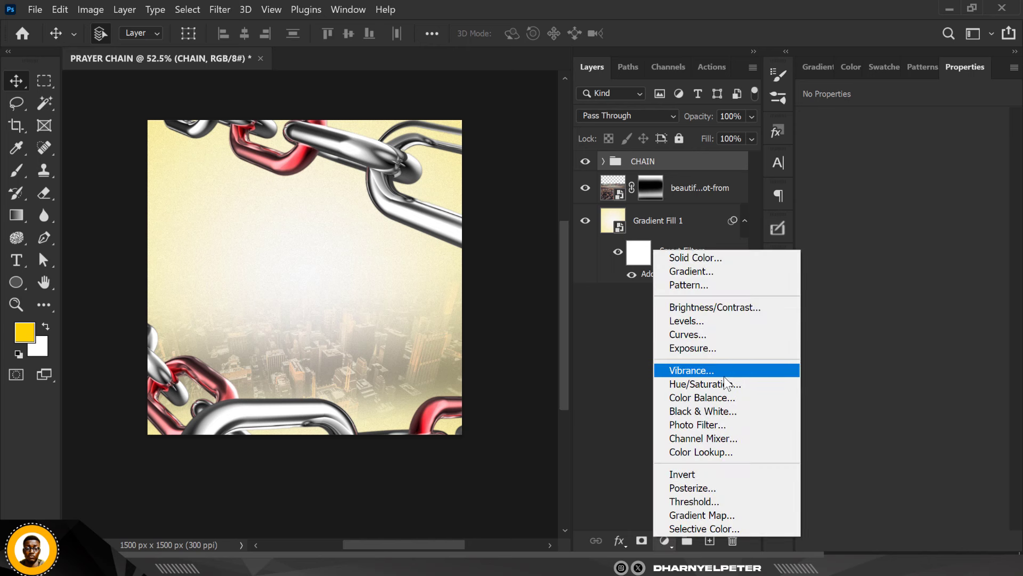
left_click(695, 411)
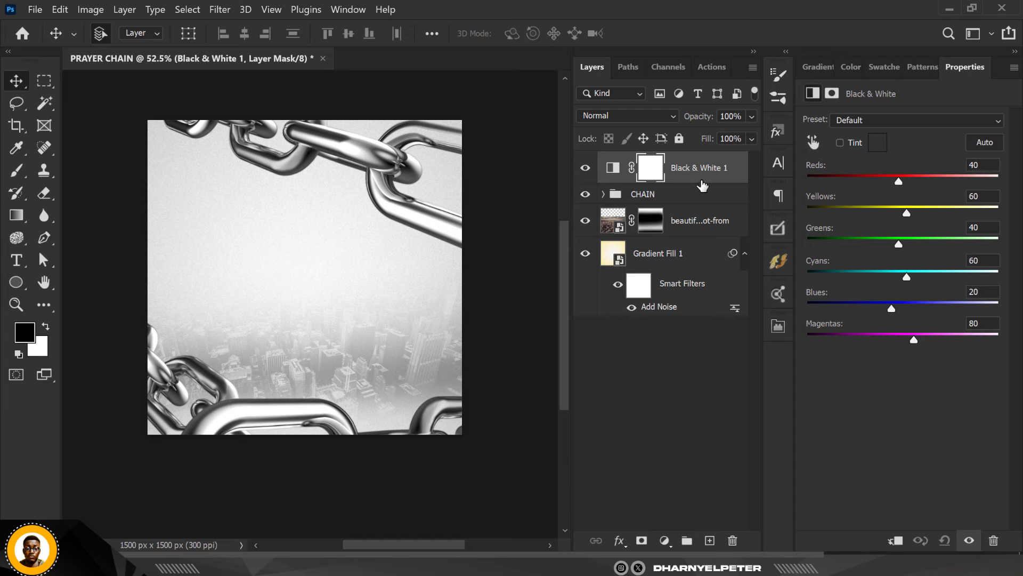
right_click(725, 182)
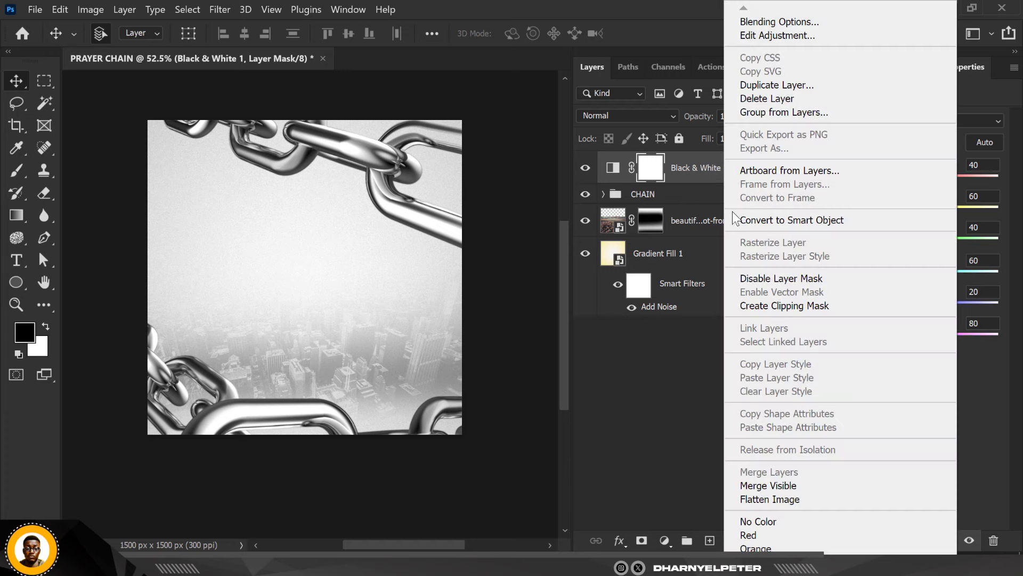
left_click(776, 303)
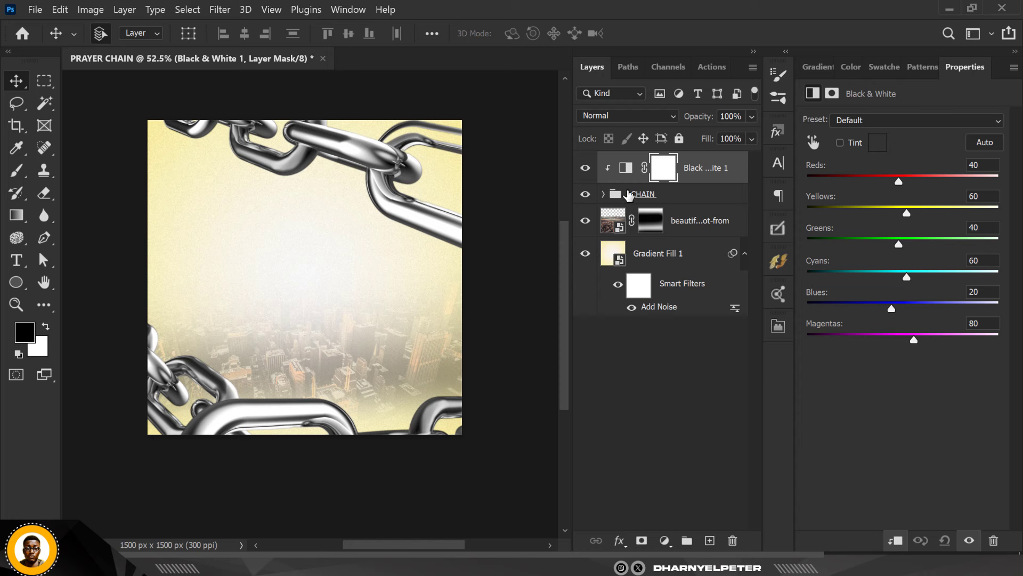
Add a Curves adjustment layer clipped onto the chains
left_click(665, 541)
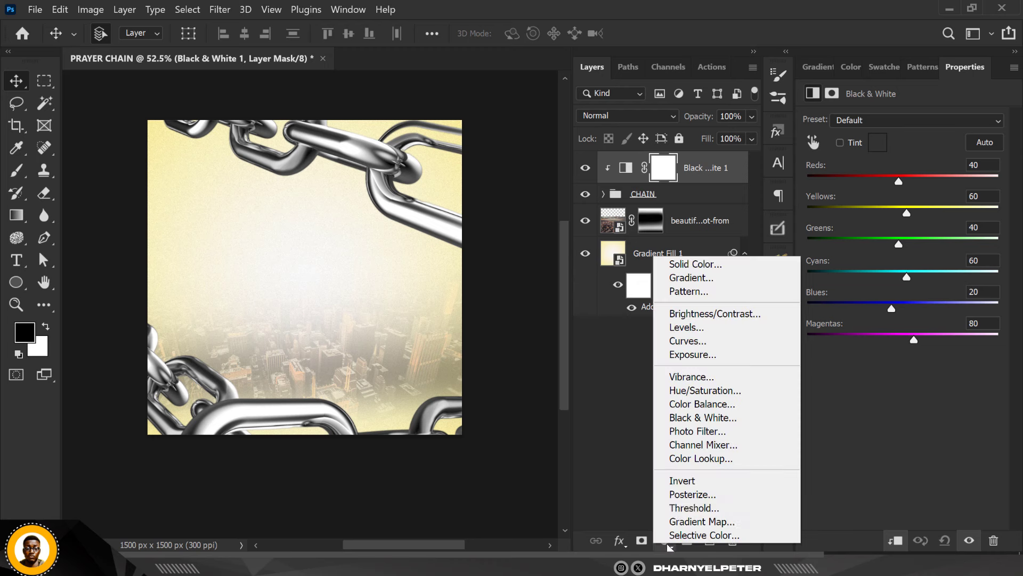
left_click(695, 341)
right_click(731, 169)
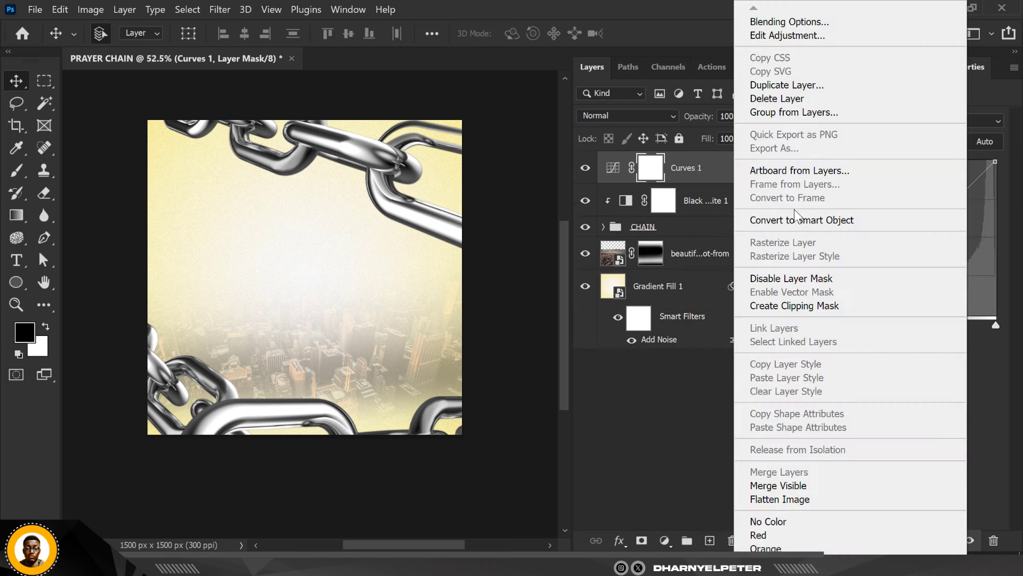
left_click(788, 305)
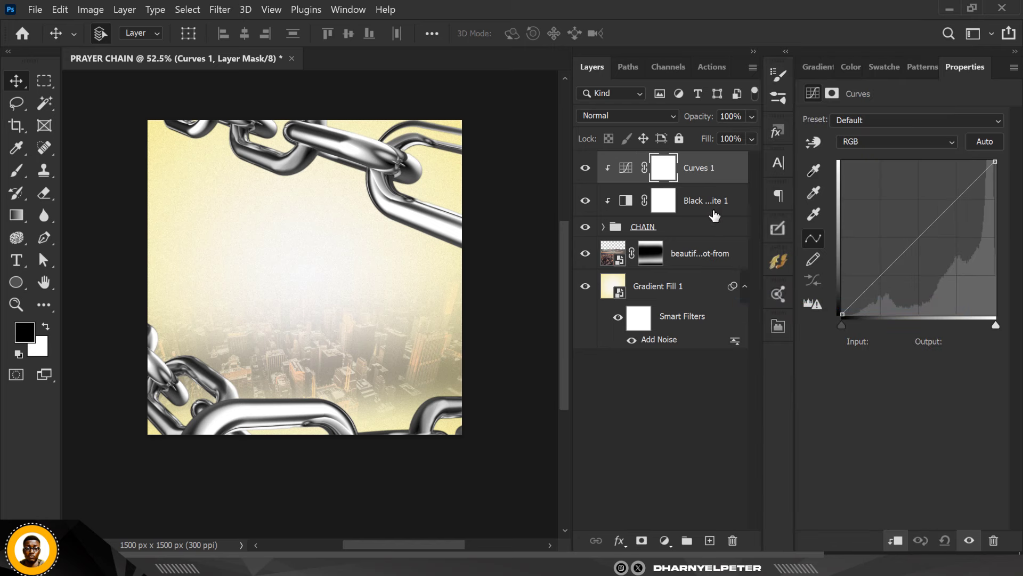
Shape the curve into an S, darkening shadows and brightening highlights
left_click_drag(876, 278, 887, 289)
left_click(954, 220)
left_click_drag(954, 221, 939, 211)
left_click_drag(890, 294, 896, 290)
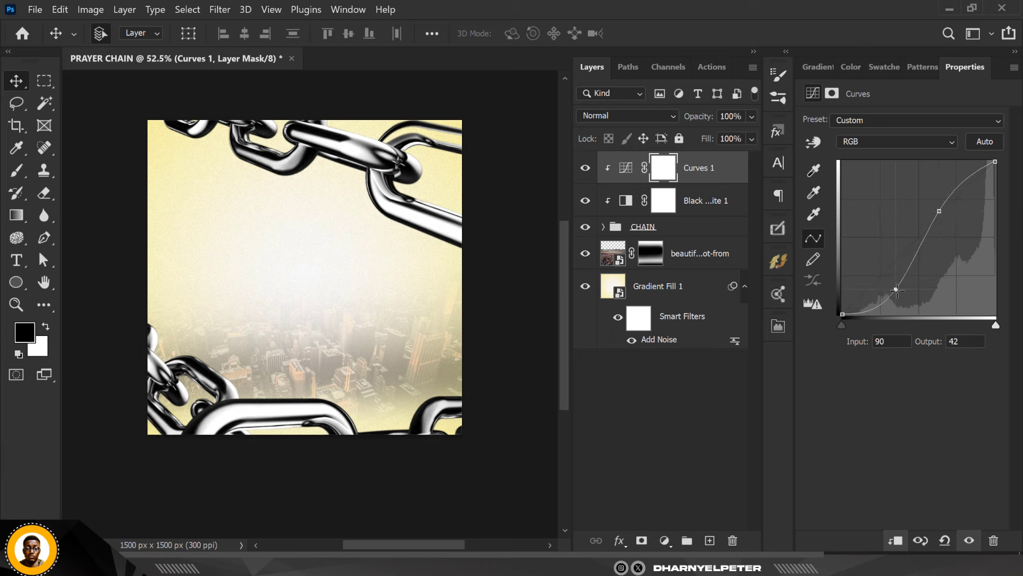
left_click_drag(939, 212, 942, 211)
left_click(604, 228)
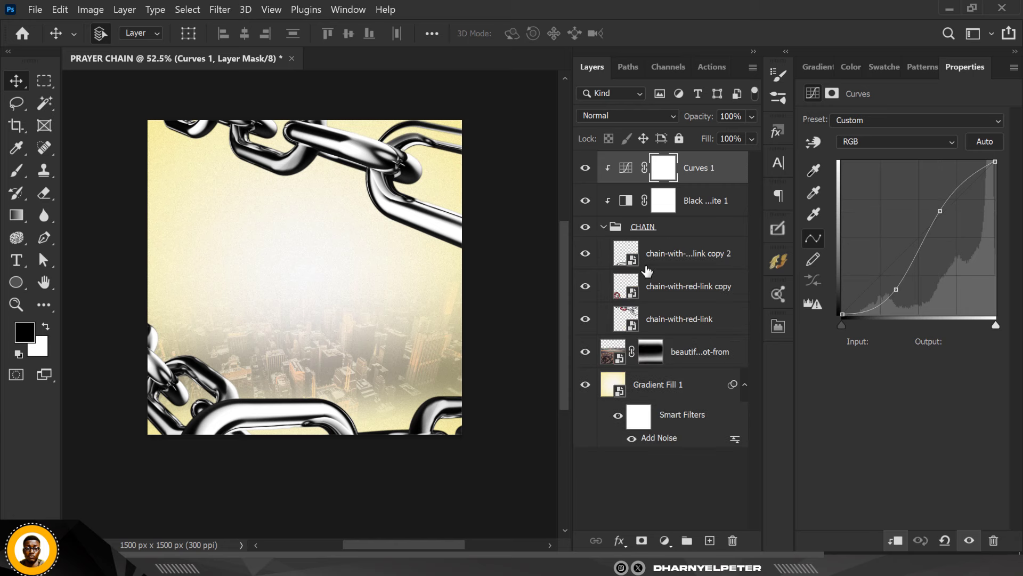
Apply a 3.5 px Gaussian Blur to the chain-with-red-link layer
left_click(685, 319)
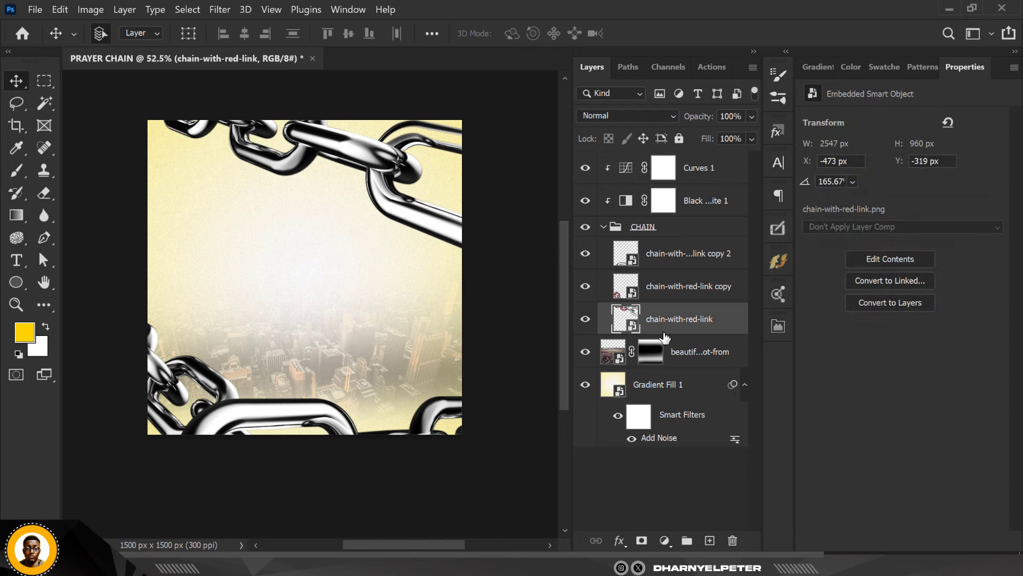
left_click(222, 9)
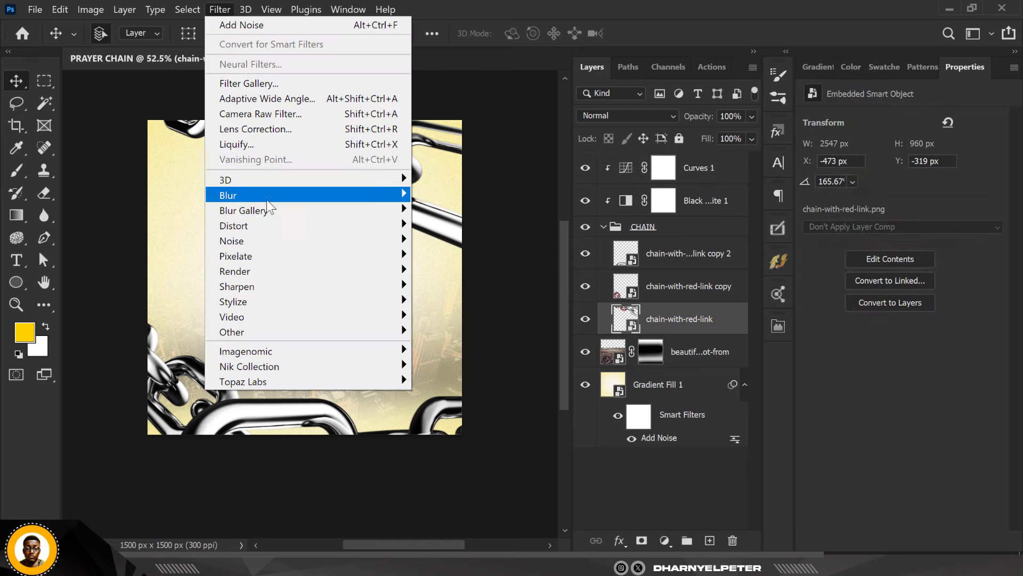
mouse_move(281, 200)
left_click(442, 256)
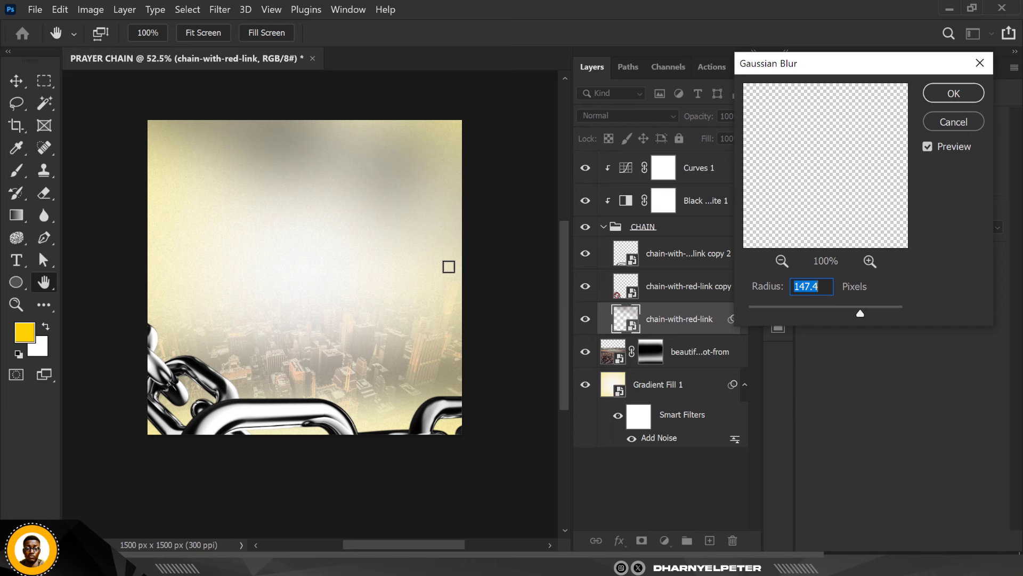
left_click(780, 312)
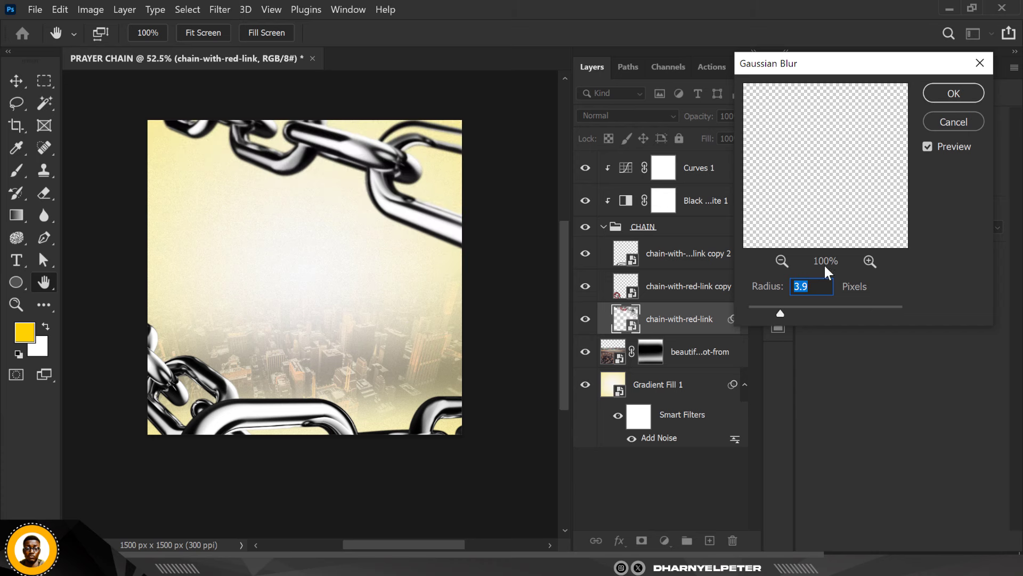
type("3.5")
key("Return")
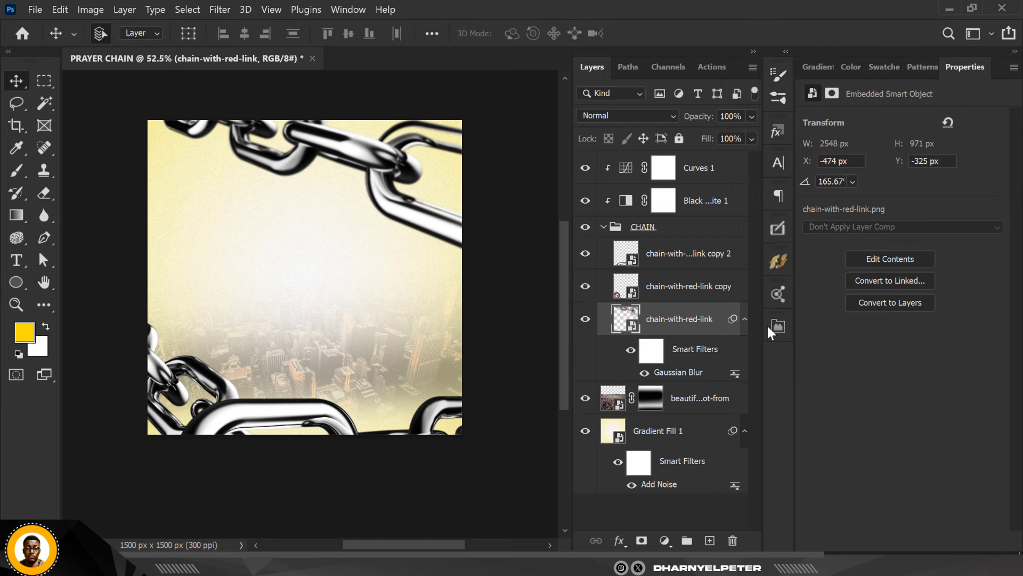
Give the chain-with-red-link copy 2 layer a 3.5 px Gaussian Blur, undoing an accidental plain Blur
left_click(249, 415)
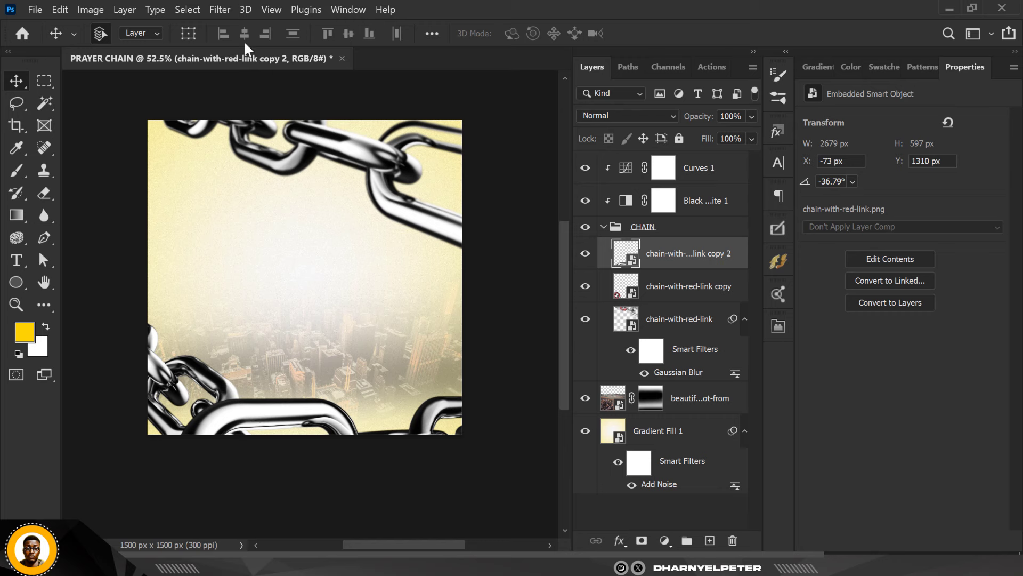
left_click(215, 11)
mouse_move(239, 197)
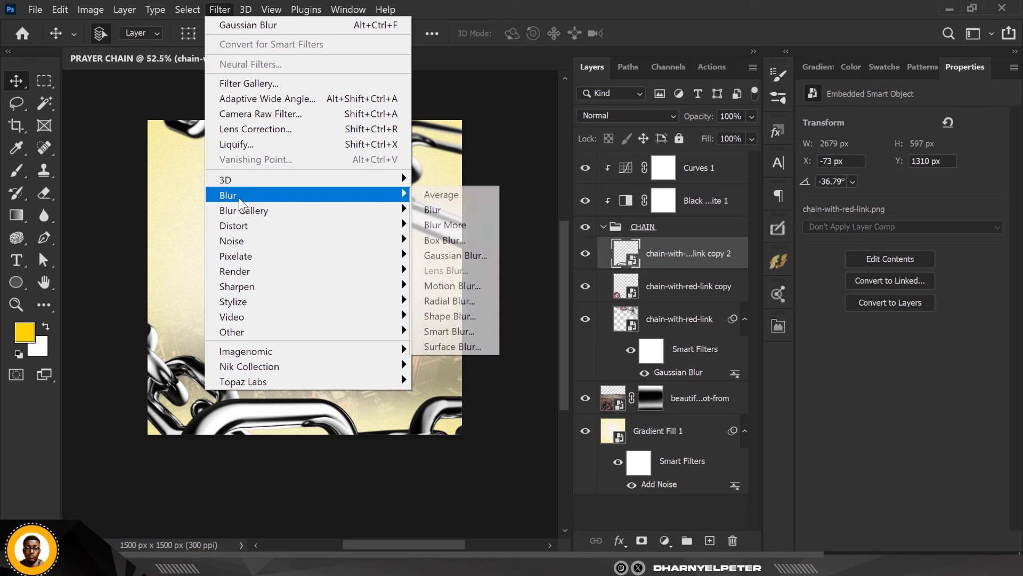
left_click(452, 209)
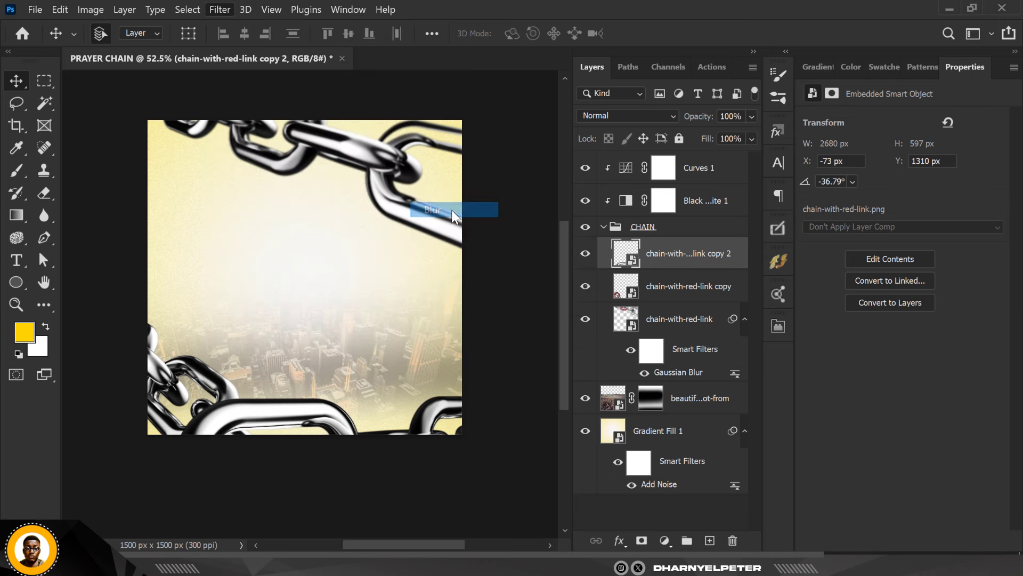
key("ctrl+z")
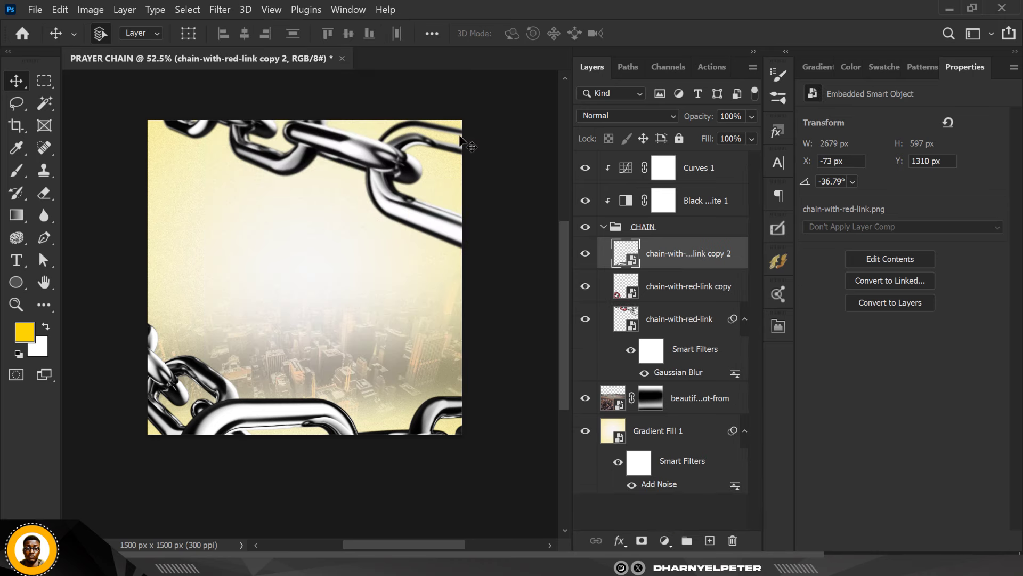
left_click(220, 9)
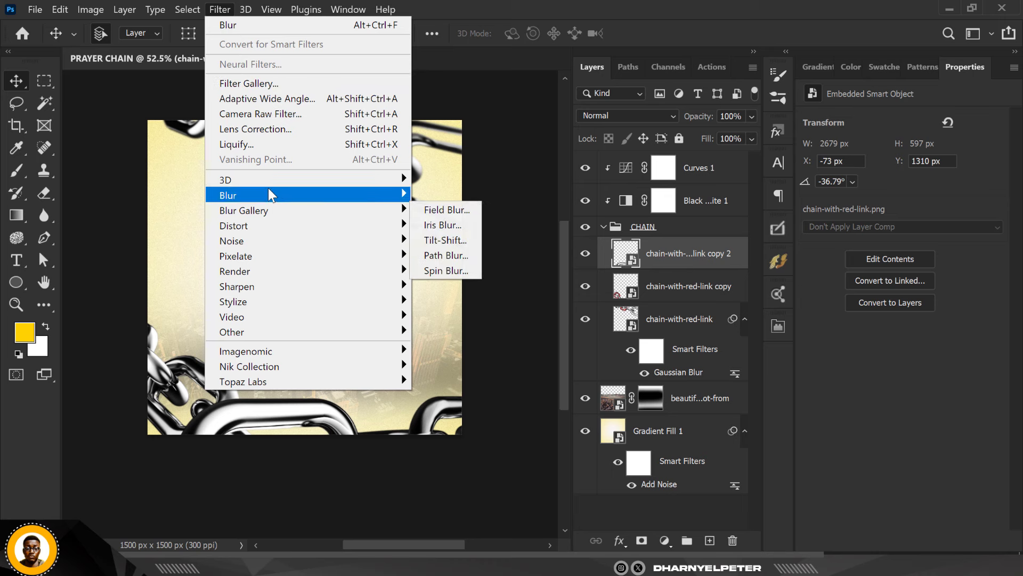
mouse_move(270, 195)
left_click(474, 256)
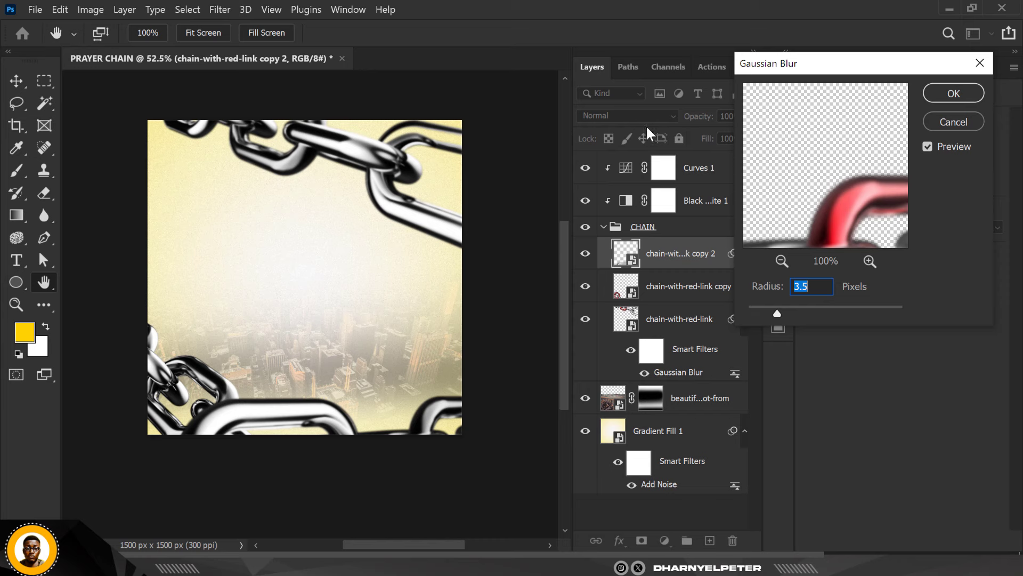
left_click(972, 99)
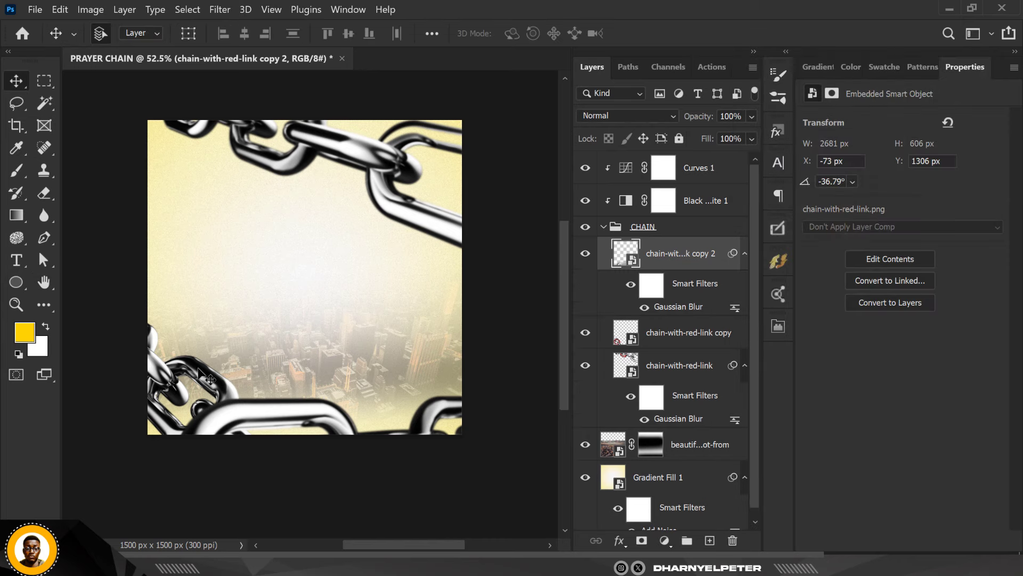
Give the chain-with-red-link copy layer a lighter Gaussian Blur of about 1.6 px
left_click(674, 332)
left_click(213, 9)
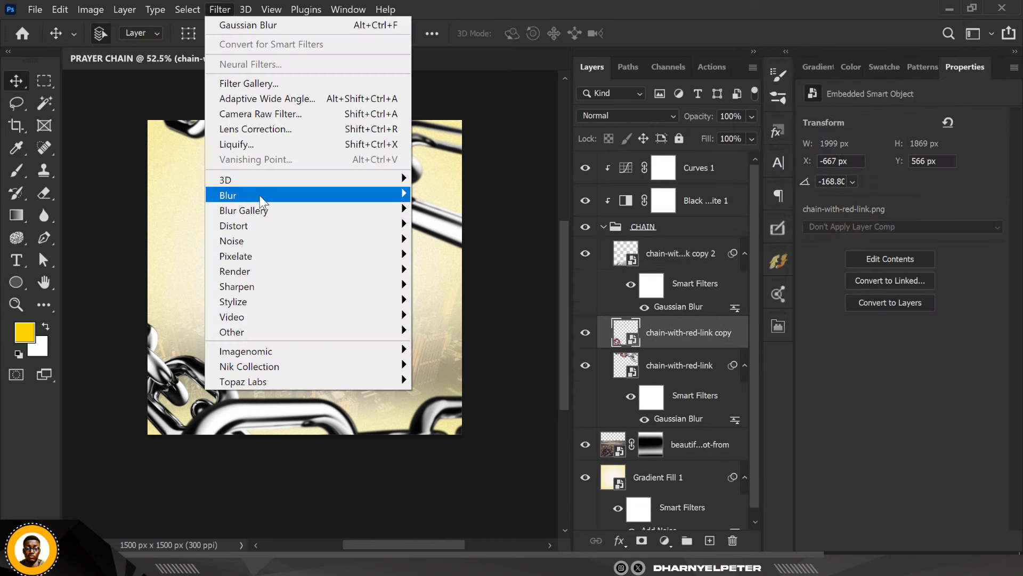
mouse_move(290, 200)
left_click(455, 255)
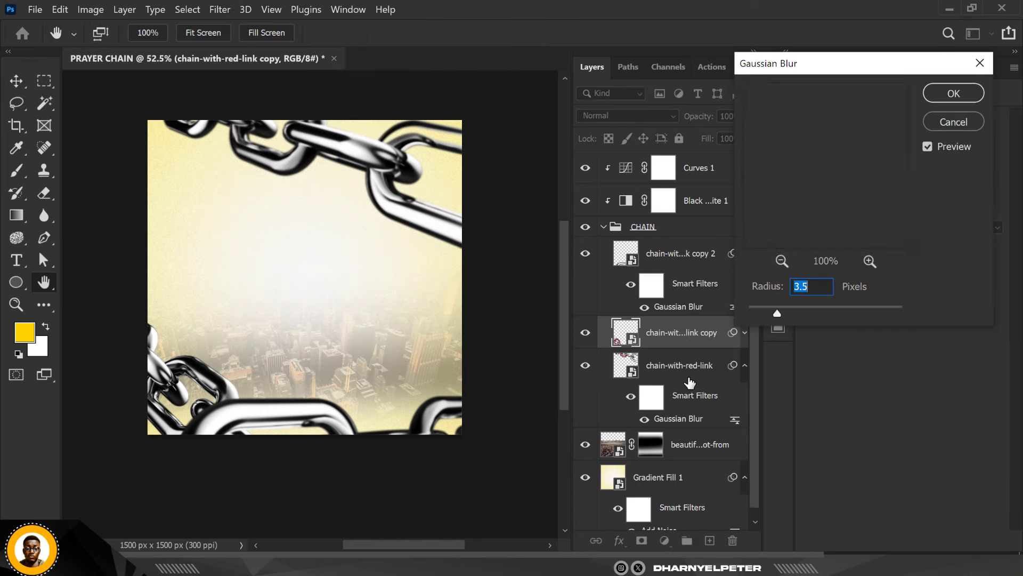
left_click_drag(769, 310, 765, 312)
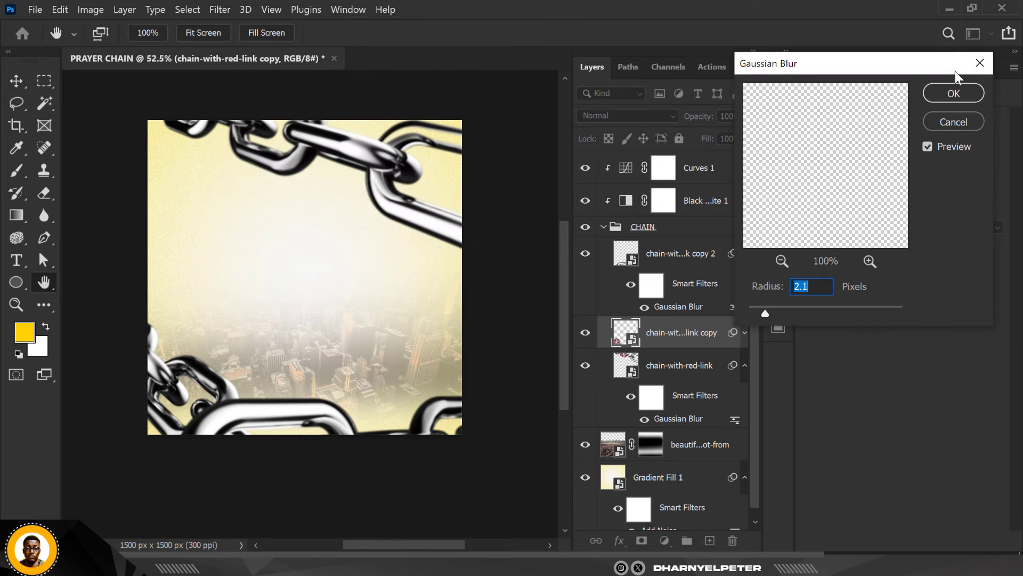
left_click_drag(765, 314, 762, 314)
left_click(942, 86)
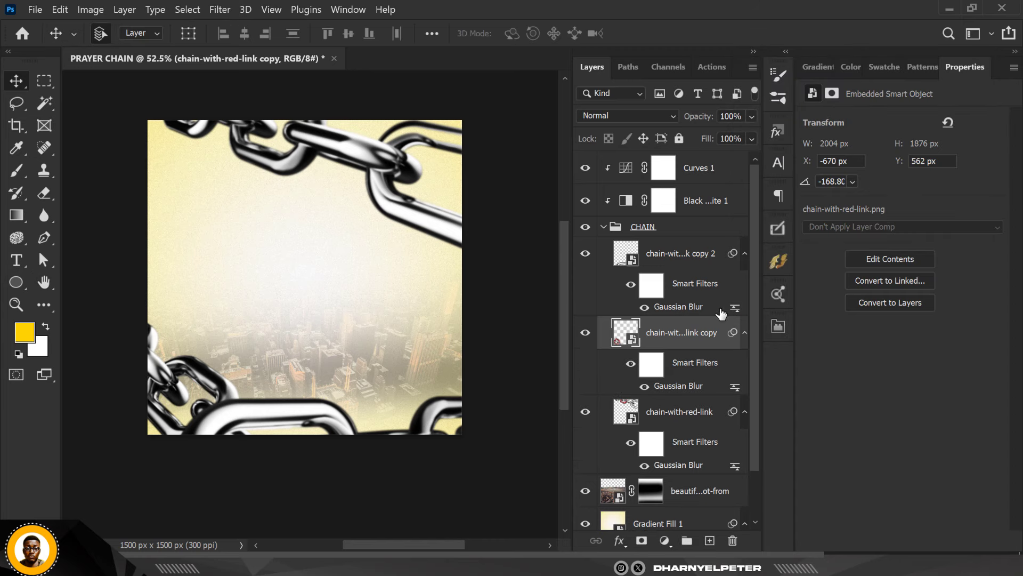
left_click(690, 419)
Apply a Camera Raw Filter with Texture +100, Clarity +35 and slightly adjusted Blacks
left_click(224, 10)
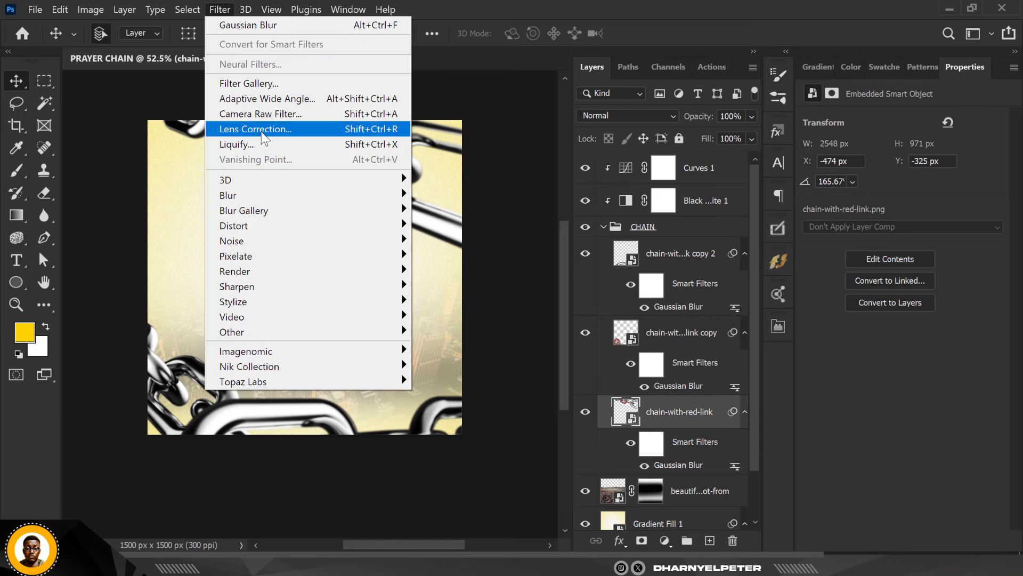
left_click(266, 113)
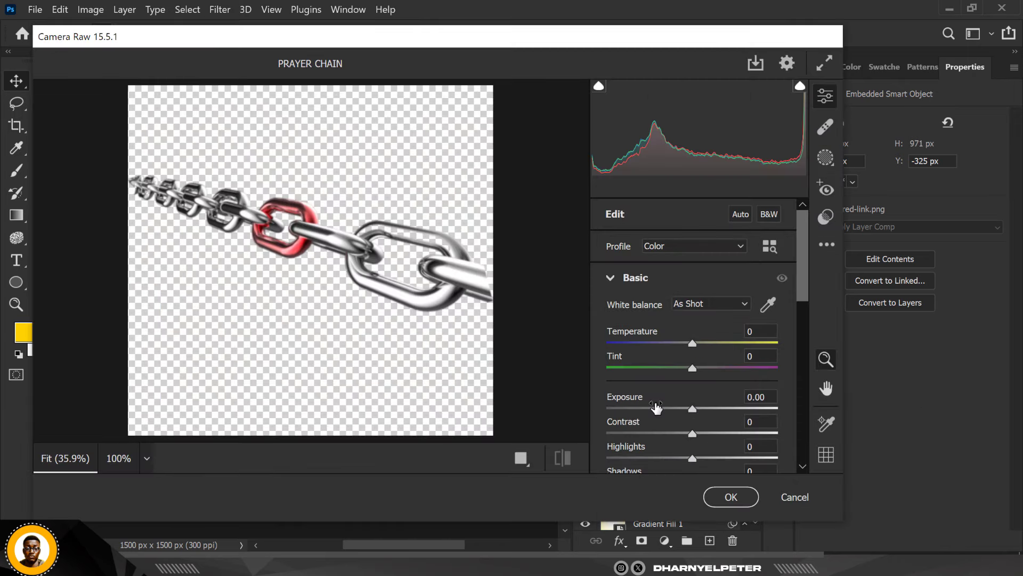
scroll(657, 408, "down", 4)
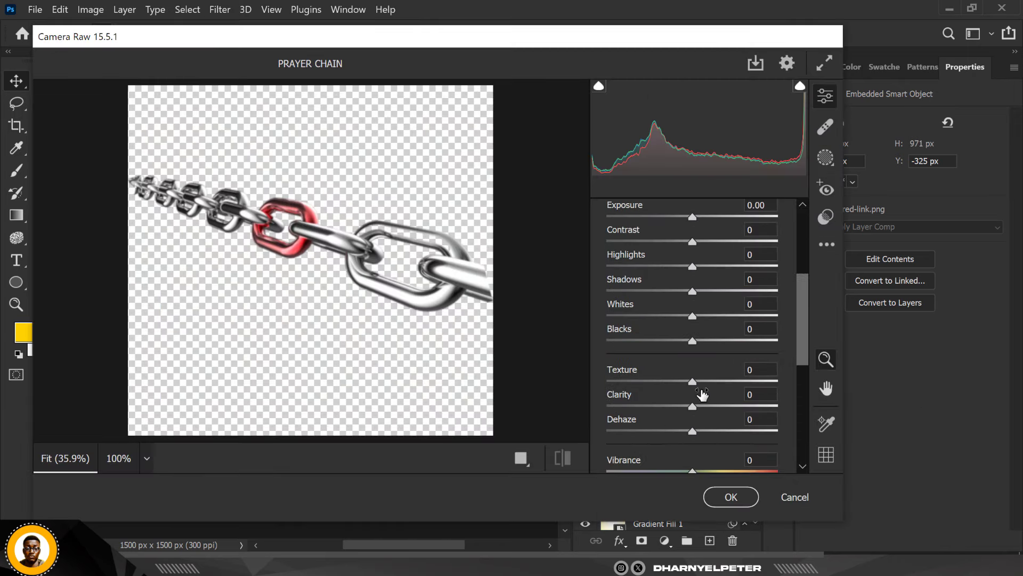
left_click_drag(693, 382, 824, 385)
left_click_drag(694, 407, 725, 432)
left_click_drag(639, 344, 653, 345)
left_click(729, 496)
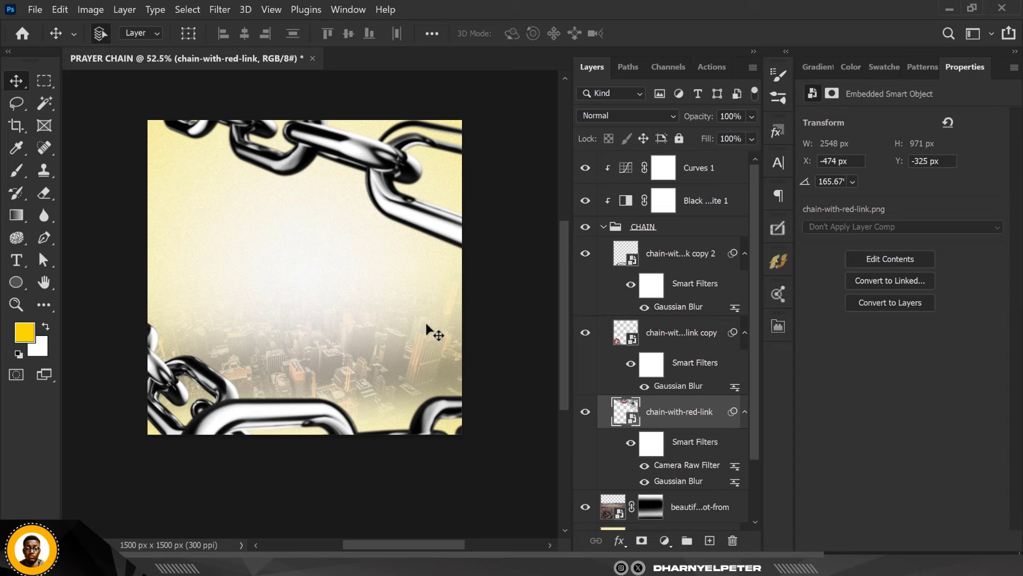
Collapse and deselect the CHAIN group, dismissing an accidental Open dialog
left_click(604, 228)
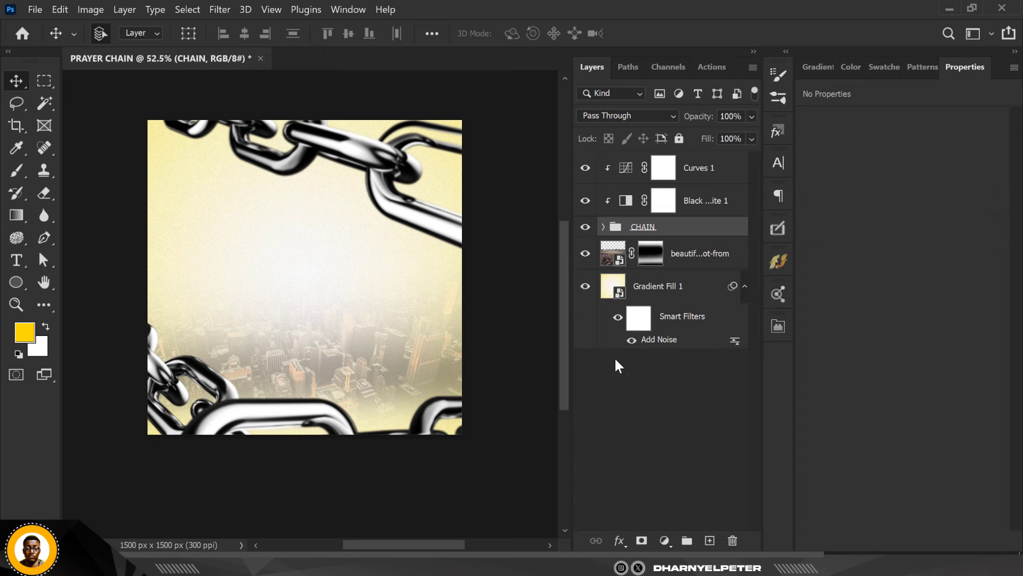
left_click(517, 251)
key("ctrl+o")
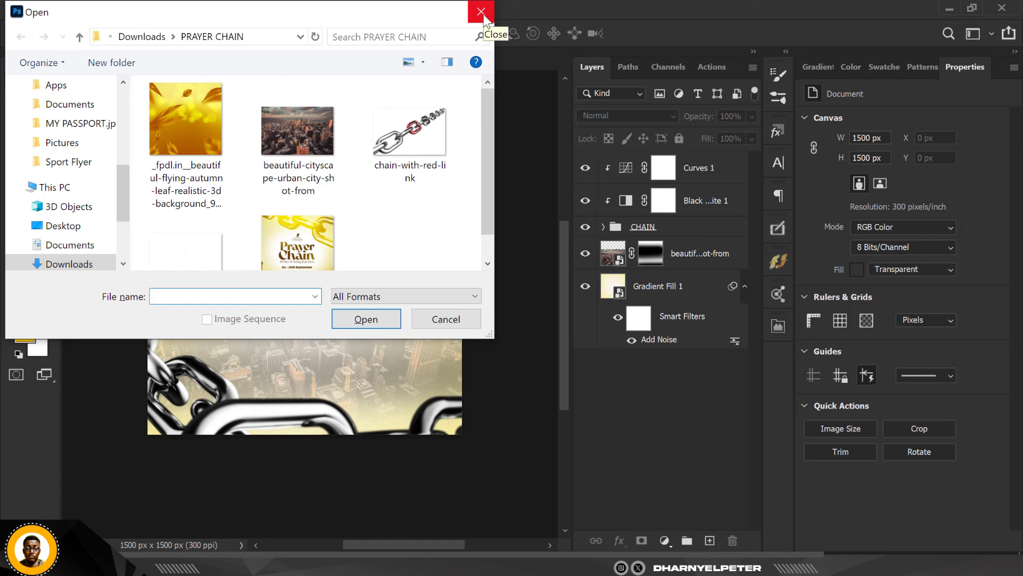
key("Escape")
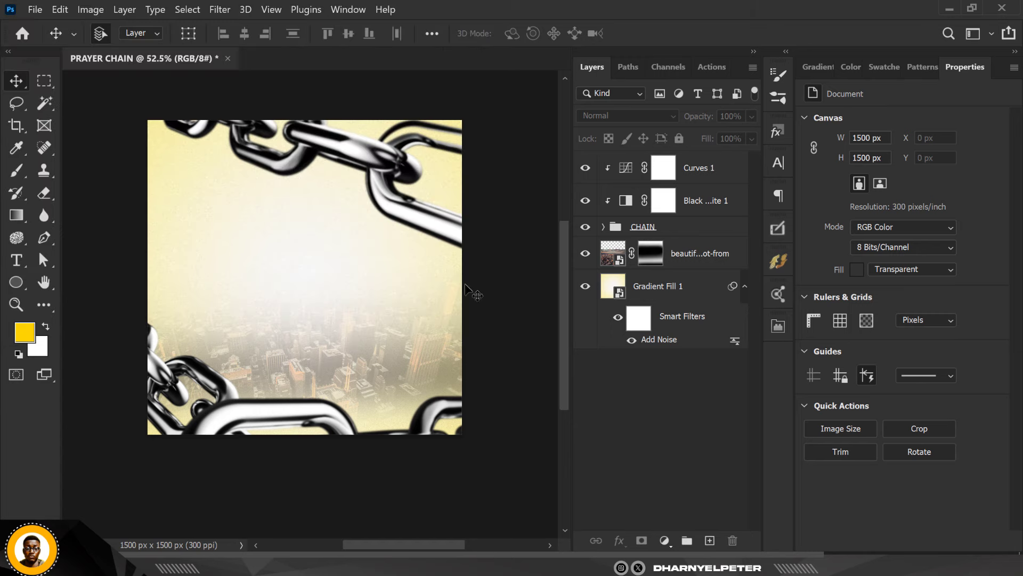
scroll(519, 206, "up", 2)
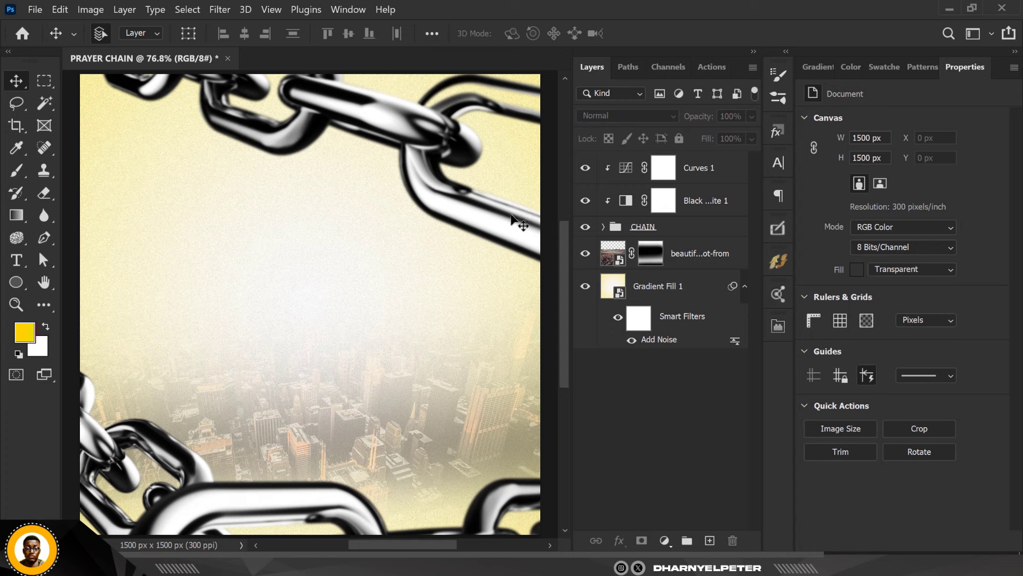
scroll(308, 298, "down", 1)
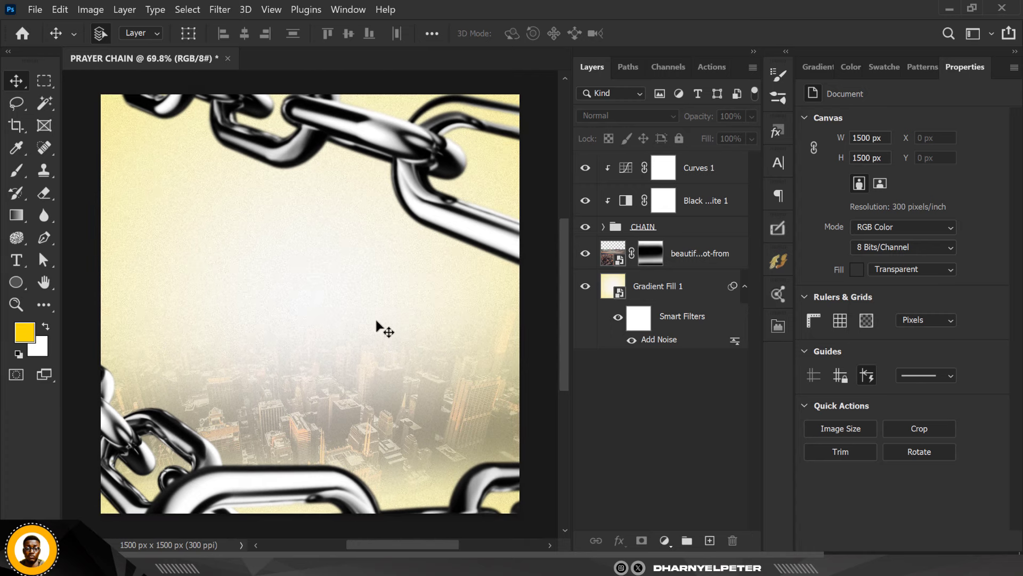
Select the city photo layer together with Gradient Fill 1
left_click(719, 176)
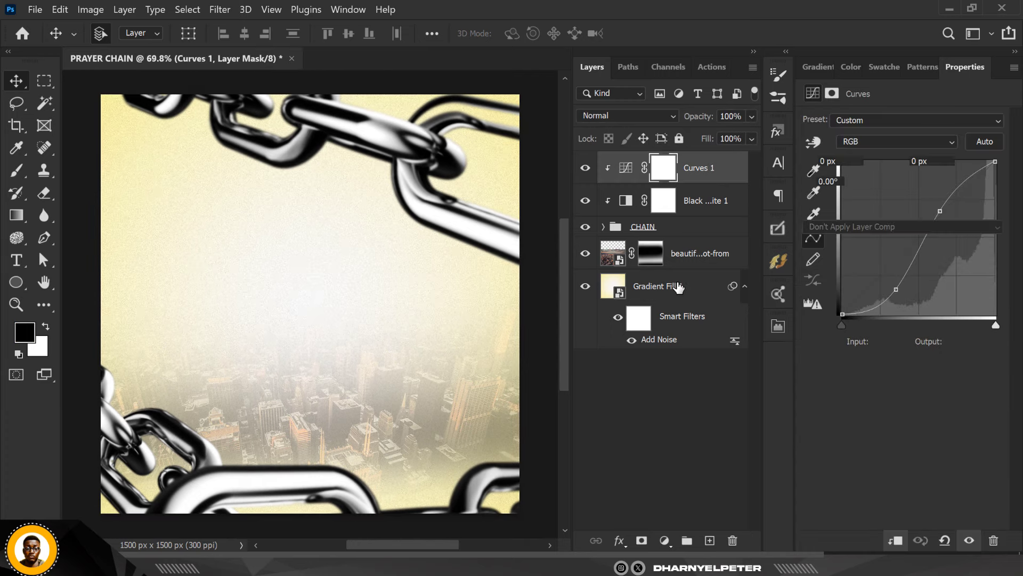
left_click(677, 288)
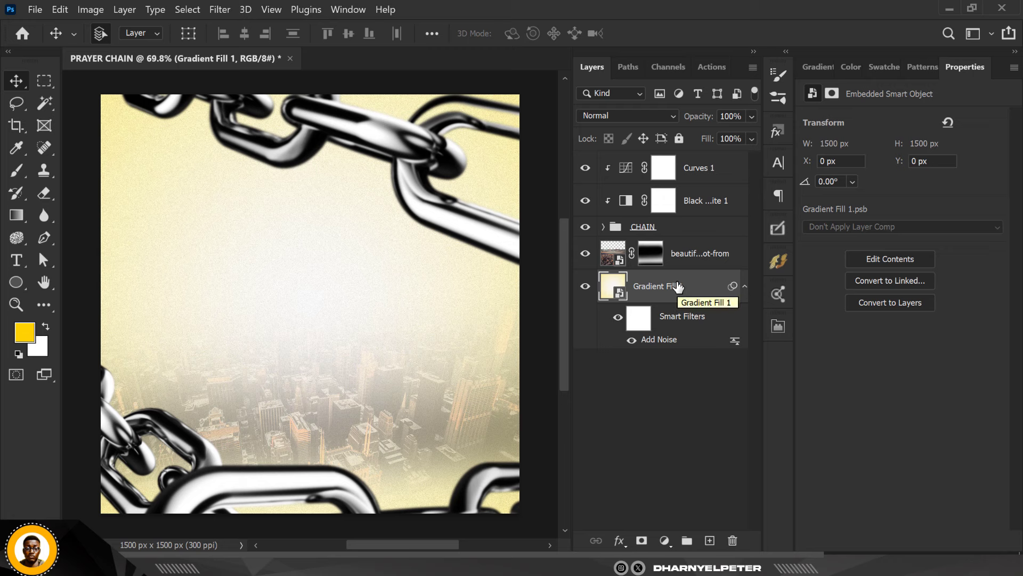
left_click(704, 258)
left_click(701, 286, "shift")
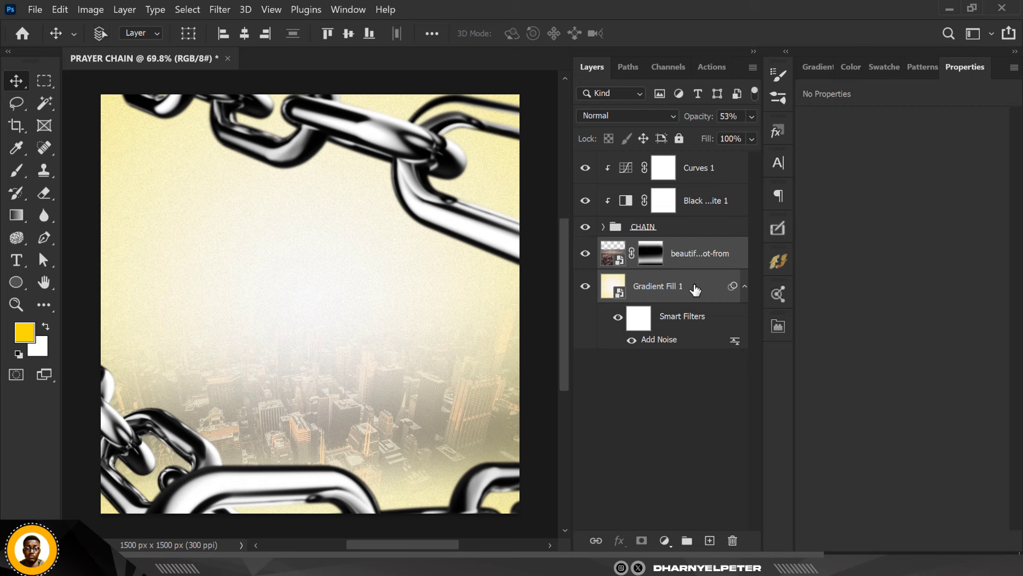
Group the city photo and Gradient Fill 1 with Ctrl+G and rename the group BG
key("ctrl+g")
double_click(641, 247)
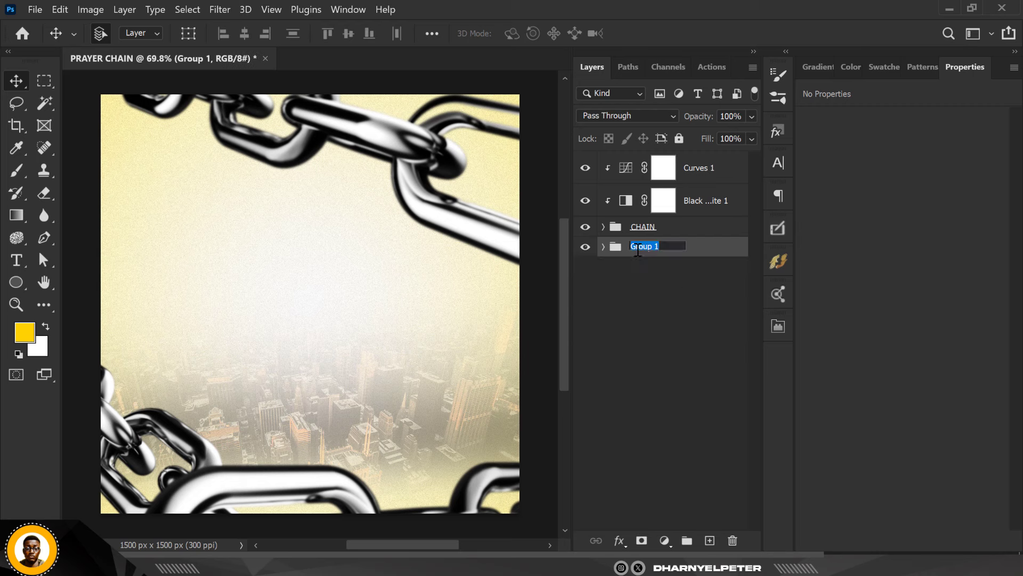
type("BG")
key("Return")
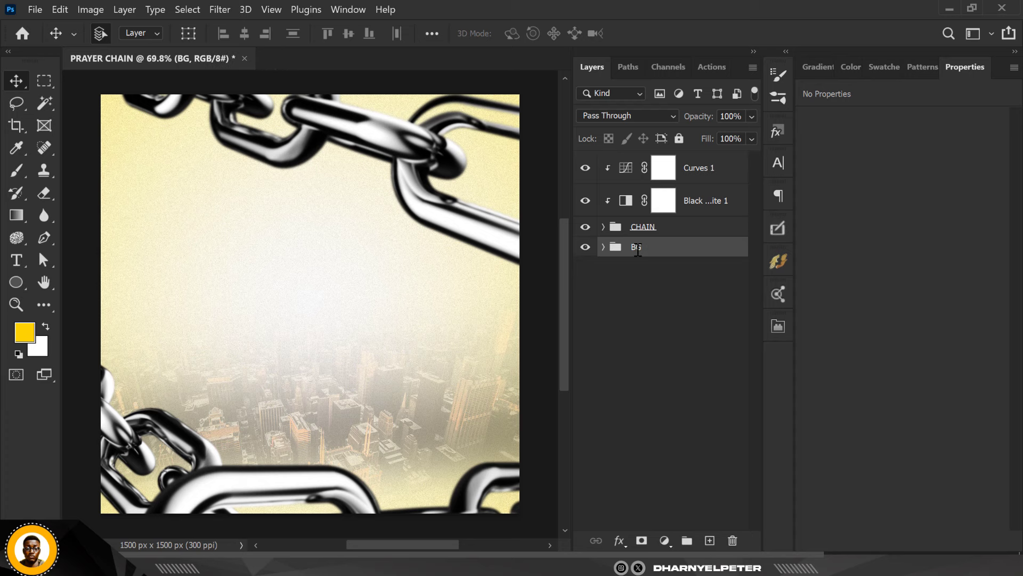
scroll(366, 293, "down", 2)
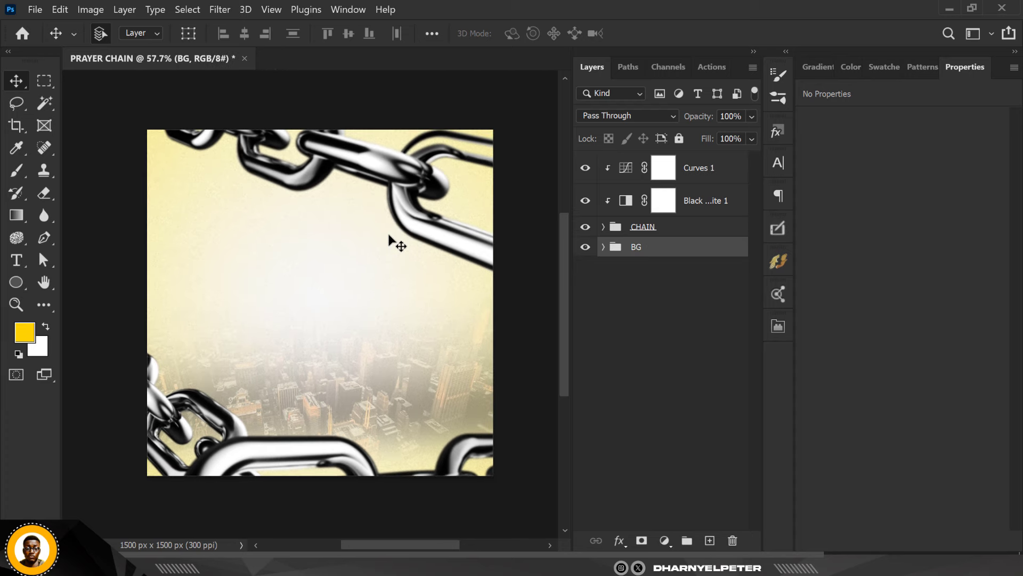
scroll(389, 238, "up", 1)
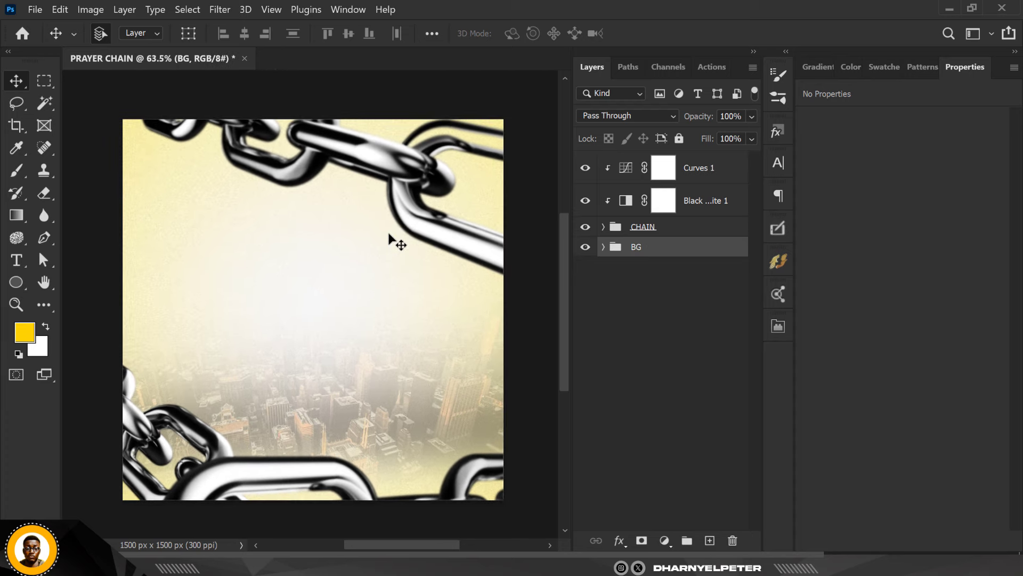
left_click(723, 165)
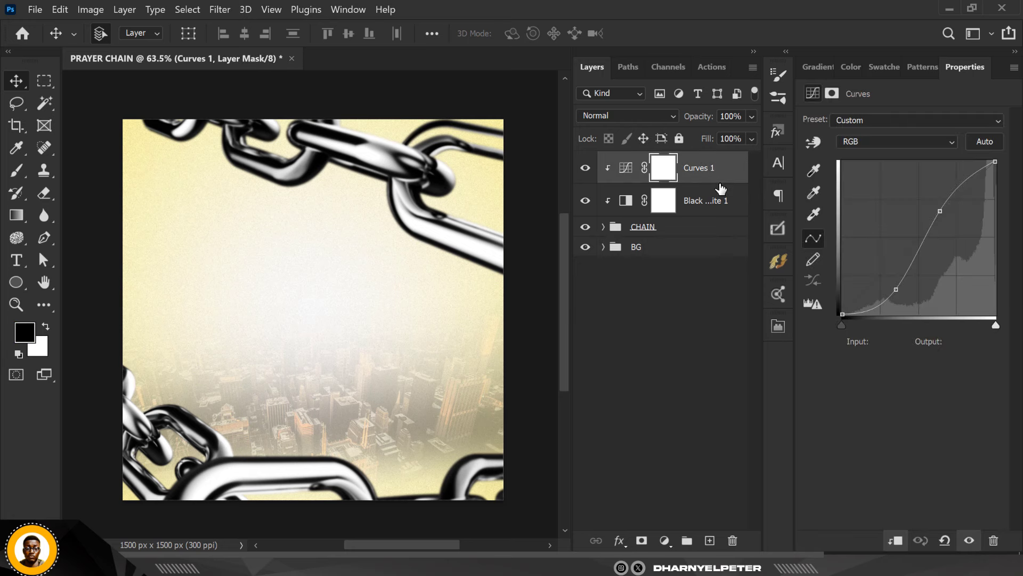
Add an empty Layer 1 and check the foreground colour, keeping the yellow
left_click(710, 541)
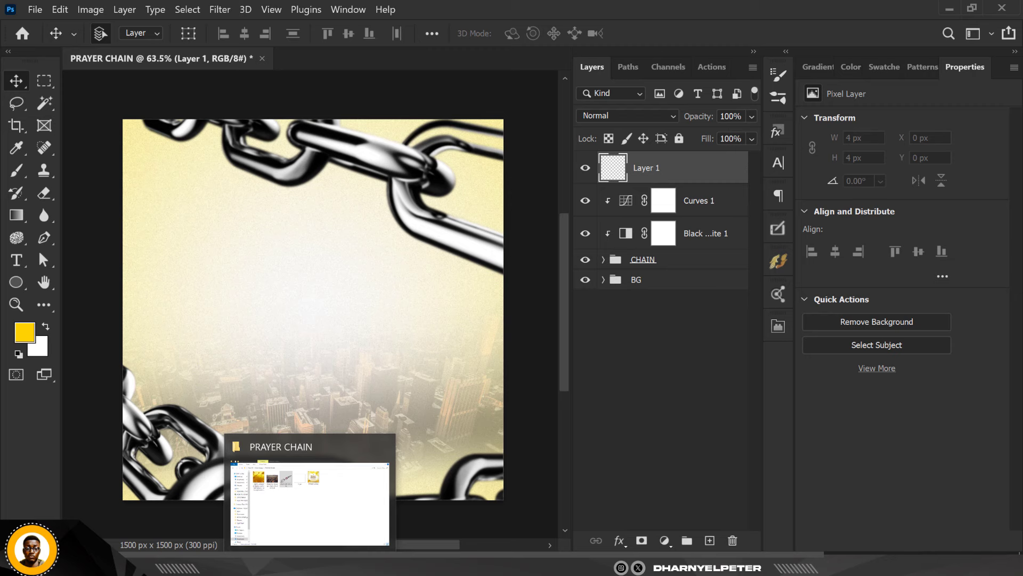
left_click(638, 342)
left_click(25, 332)
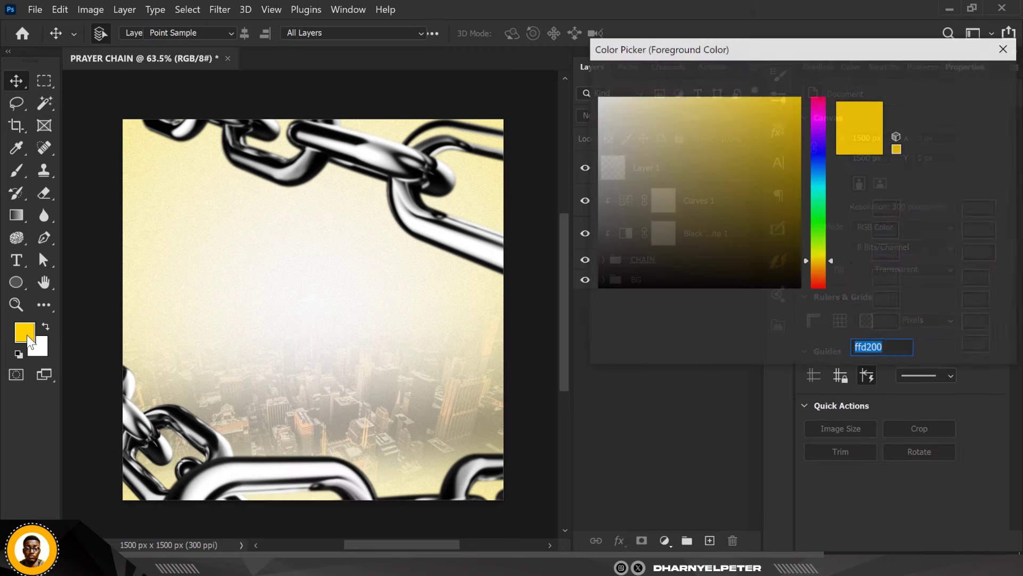
left_click(896, 349)
double_click(887, 351)
left_click(887, 351)
double_click(888, 351)
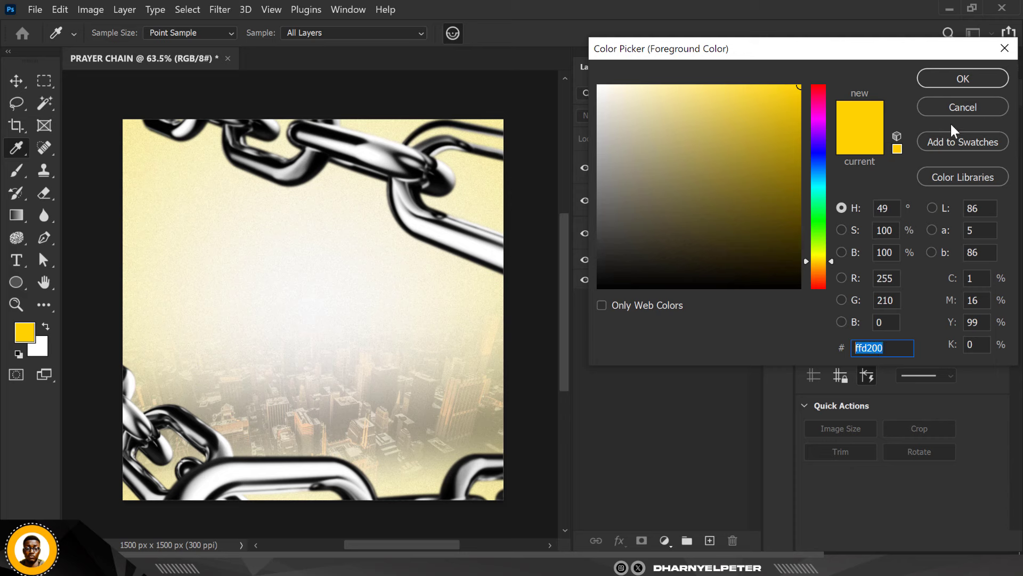
left_click(970, 79)
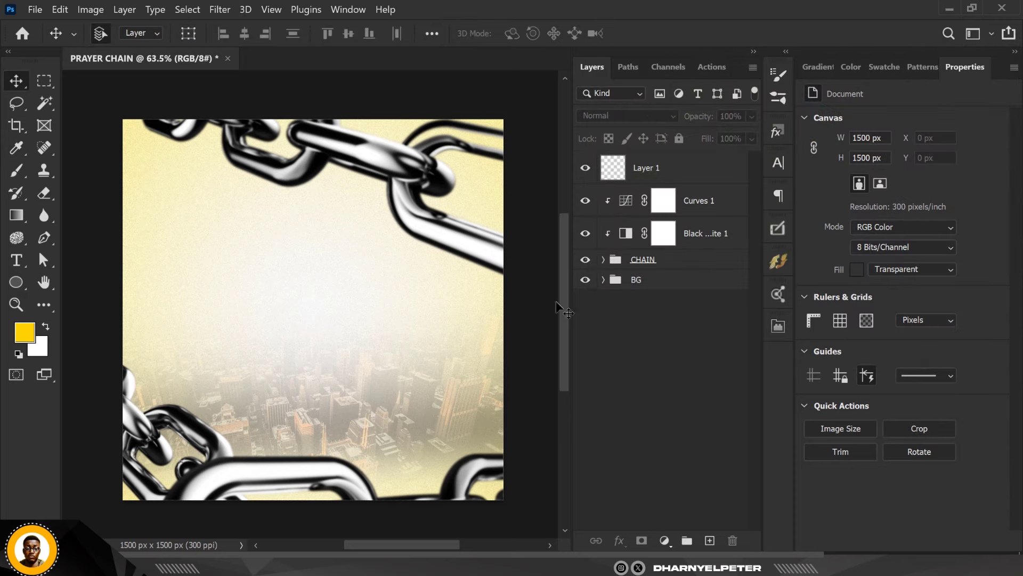
left_click(681, 171)
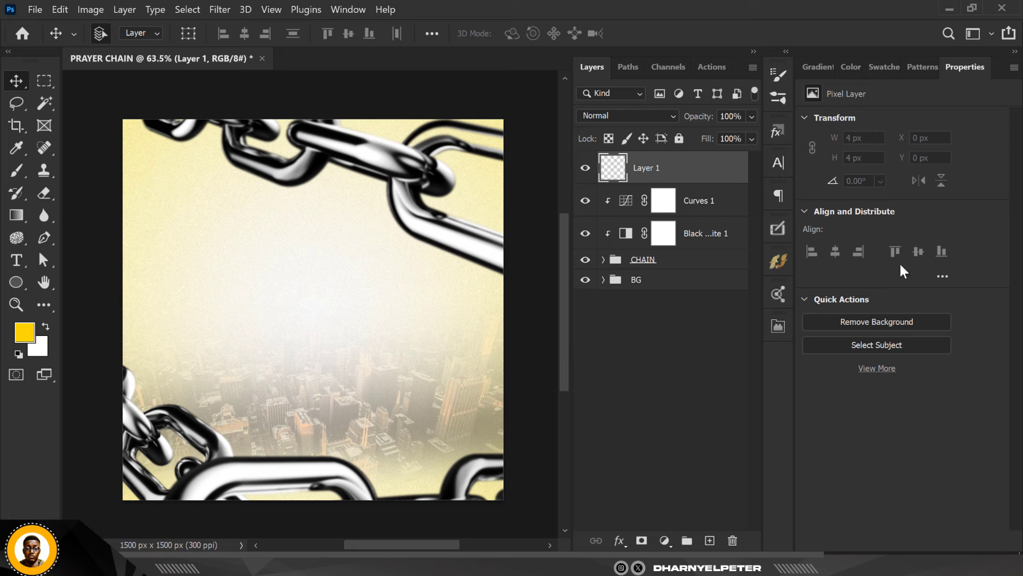
Drag the autumn-leaf background image from File Explorer onto the canvas and commit it
key("alt+Tab")
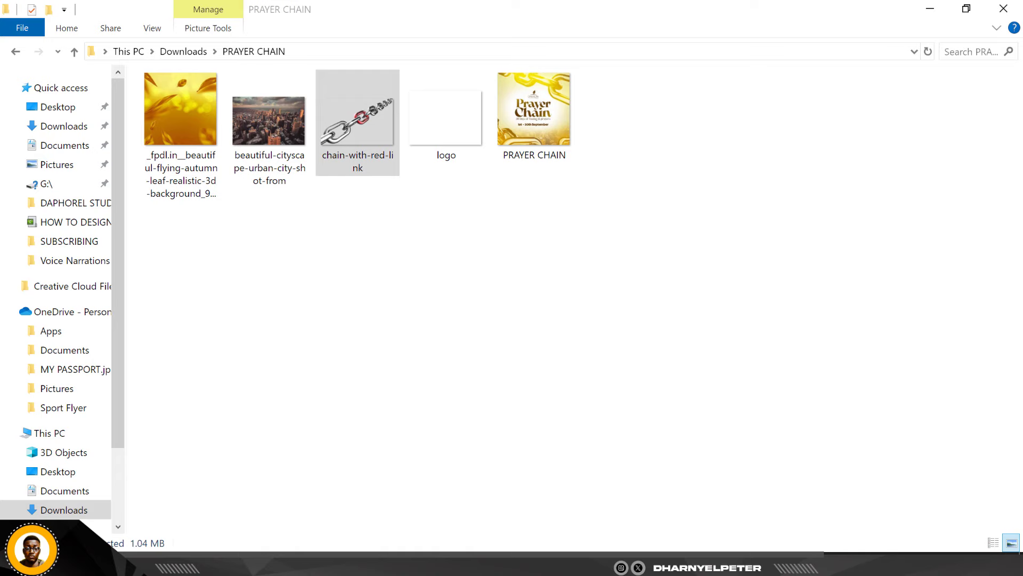
left_click_drag(181, 112, 378, 291)
key("Return")
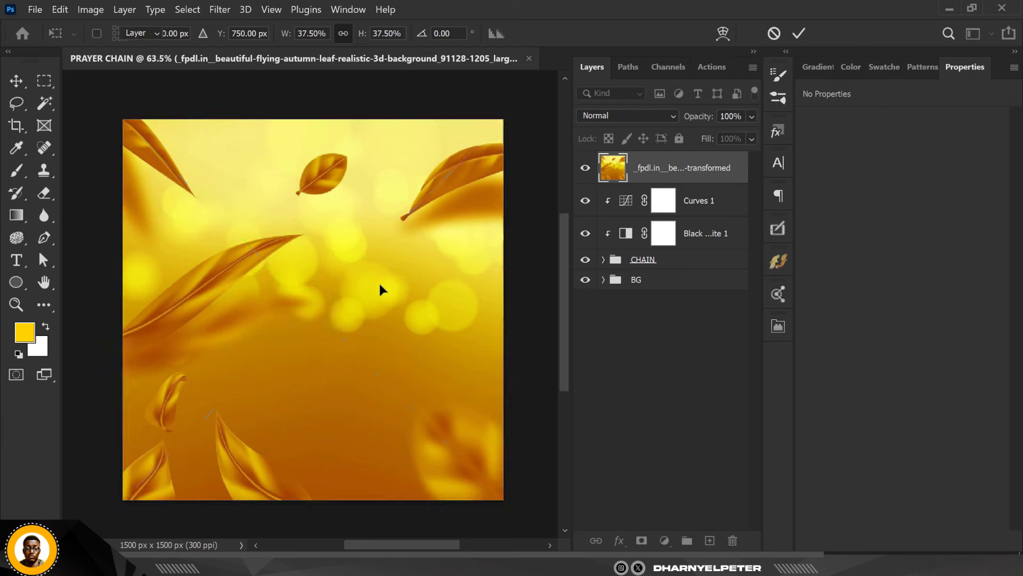
Blur the leaf layer heavily with a 138.8 px Gaussian Blur
left_click(226, 9)
mouse_move(266, 195)
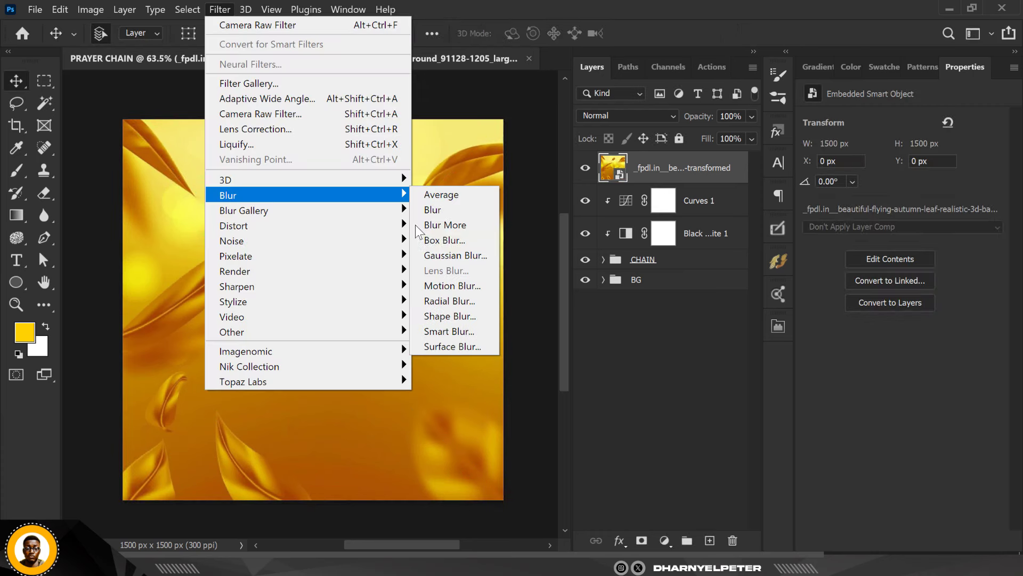
left_click(457, 257)
left_click_drag(761, 313, 858, 308)
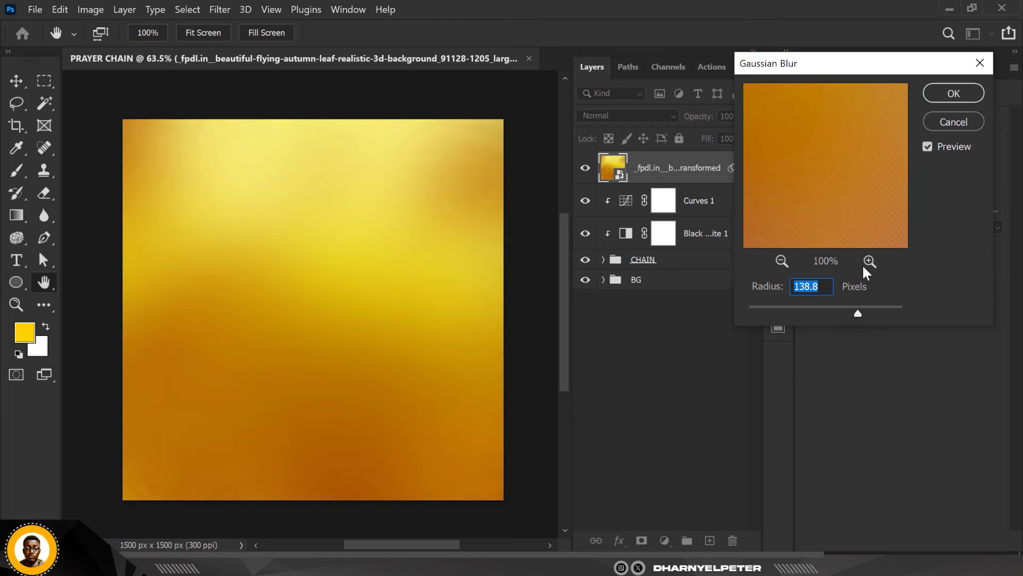
left_click(953, 93)
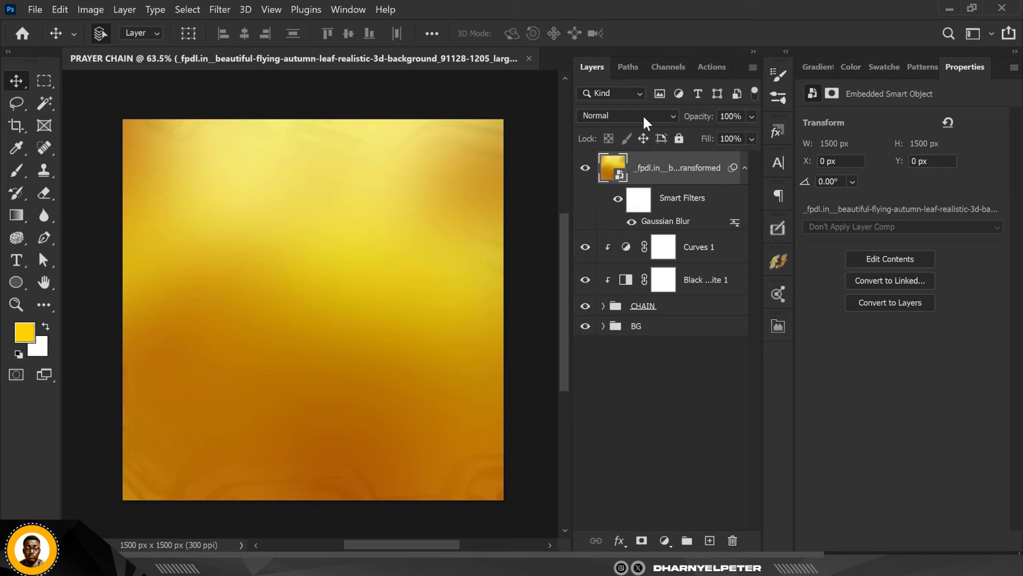
Set the leaf layer to Screen blending and add a layer mask
left_click(655, 117)
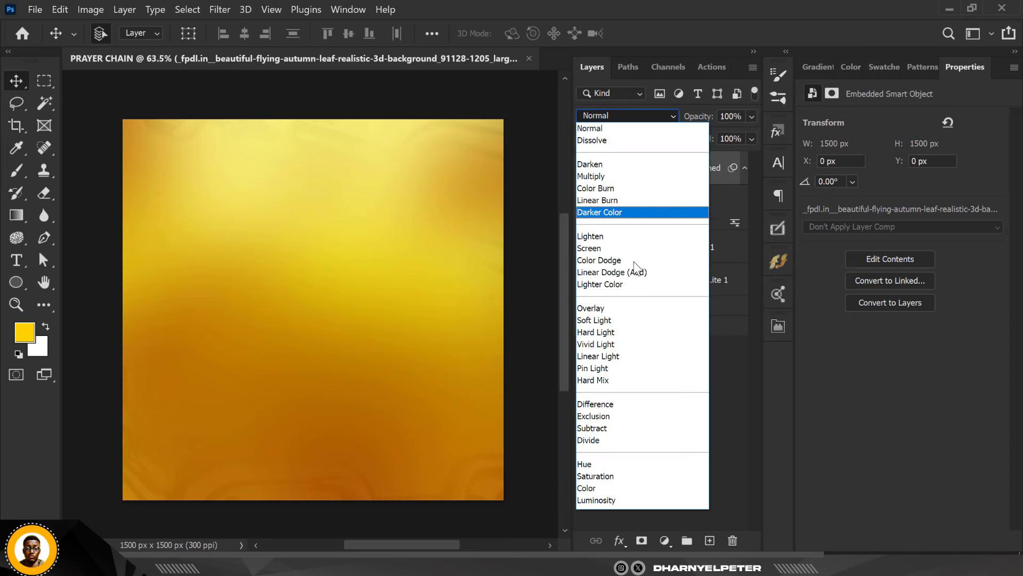
left_click(586, 248)
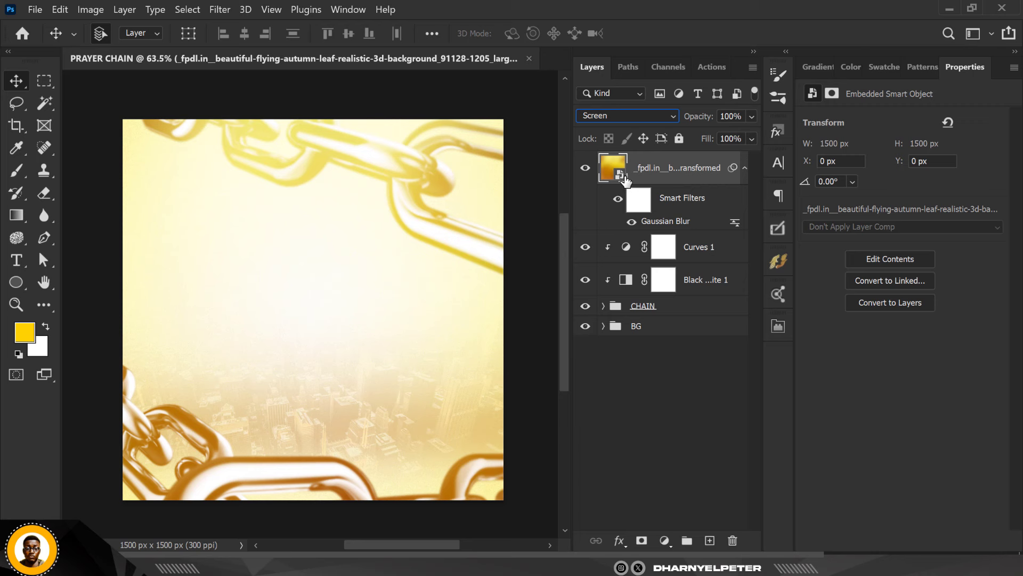
left_click(641, 540)
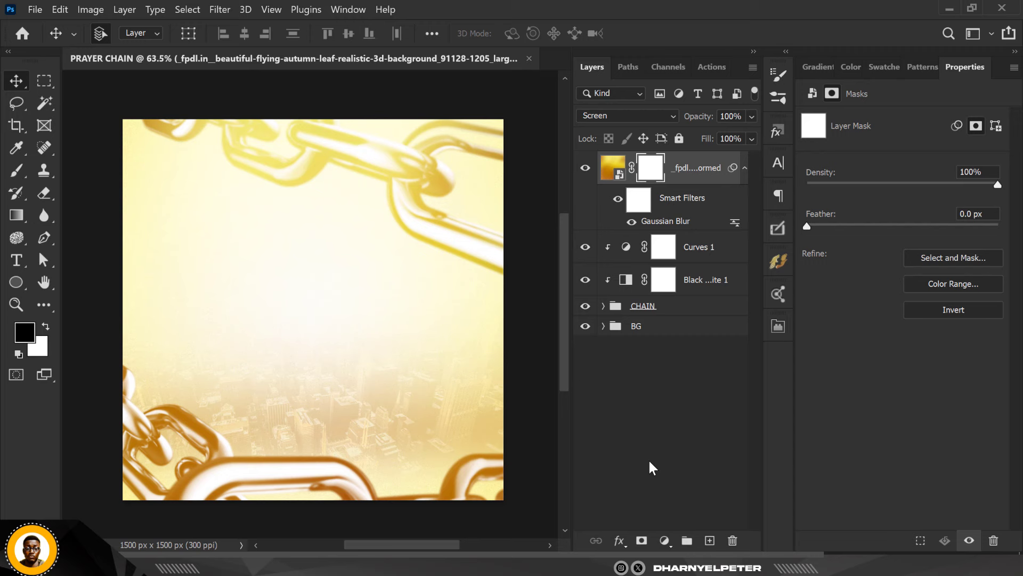
Invert the gold layer's mask to black, then brush white at 100% flow over the top and bottom chains and lower city
key("ctrl+i")
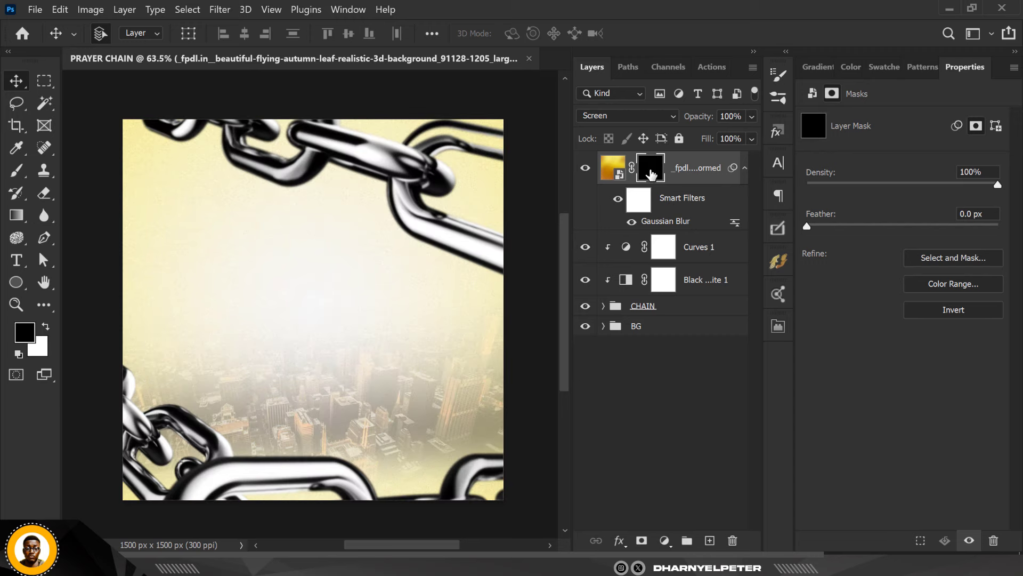
key("b")
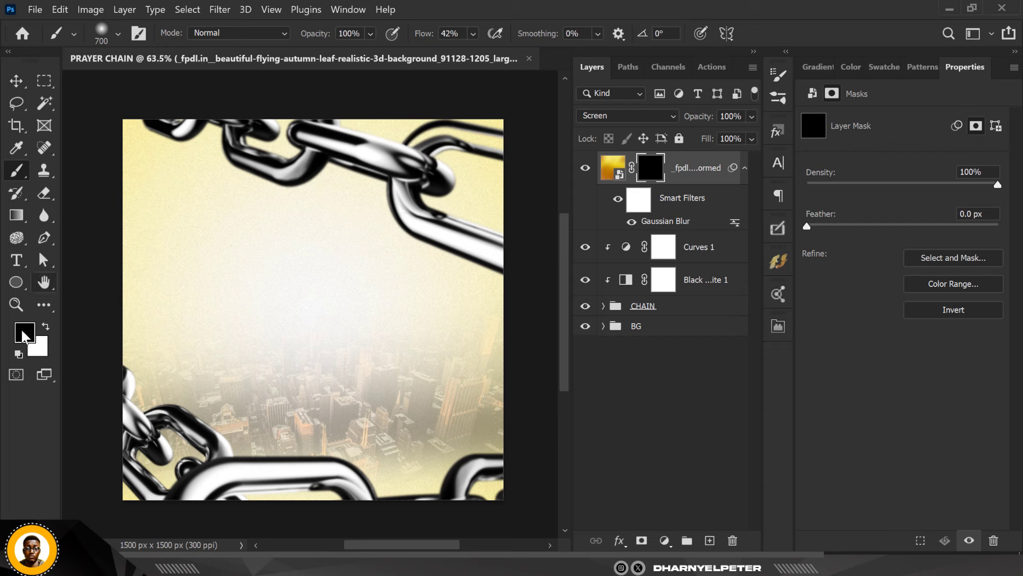
left_click(46, 327)
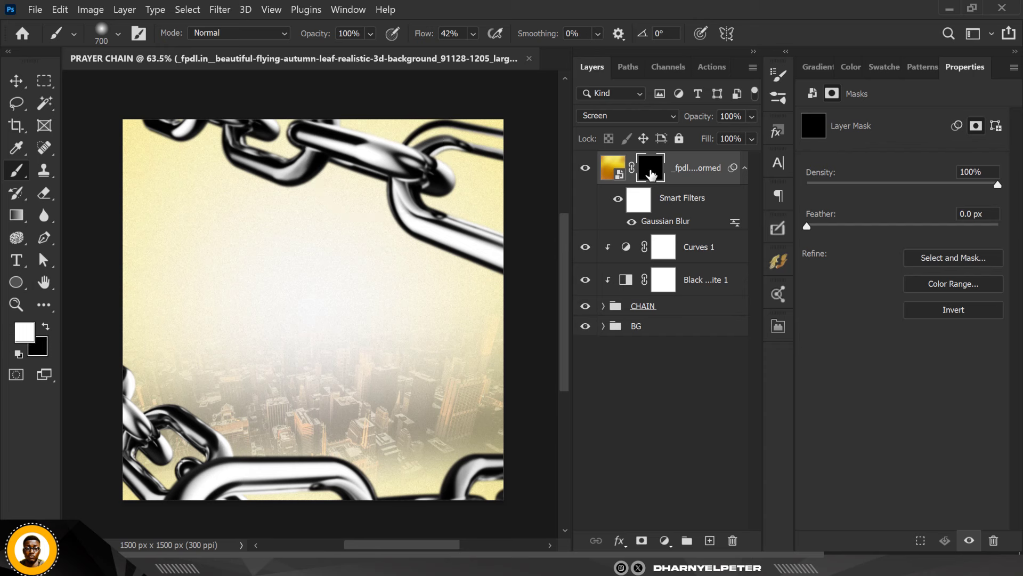
mouse_move(230, 107)
left_mouse_down()
mouse_move(377, 103)
mouse_move(490, 165)
mouse_move(486, 183)
mouse_move(479, 91)
left_mouse_up()
left_click(472, 34)
left_click_drag(488, 49, 562, 54)
mouse_move(182, 166)
left_mouse_down()
mouse_move(327, 148)
mouse_move(441, 165)
mouse_move(502, 160)
mouse_move(511, 203)
mouse_move(497, 224)
left_mouse_up()
left_click(139, 430)
mouse_move(138, 430)
left_mouse_down()
mouse_move(277, 427)
mouse_move(469, 453)
mouse_move(427, 435)
left_mouse_up()
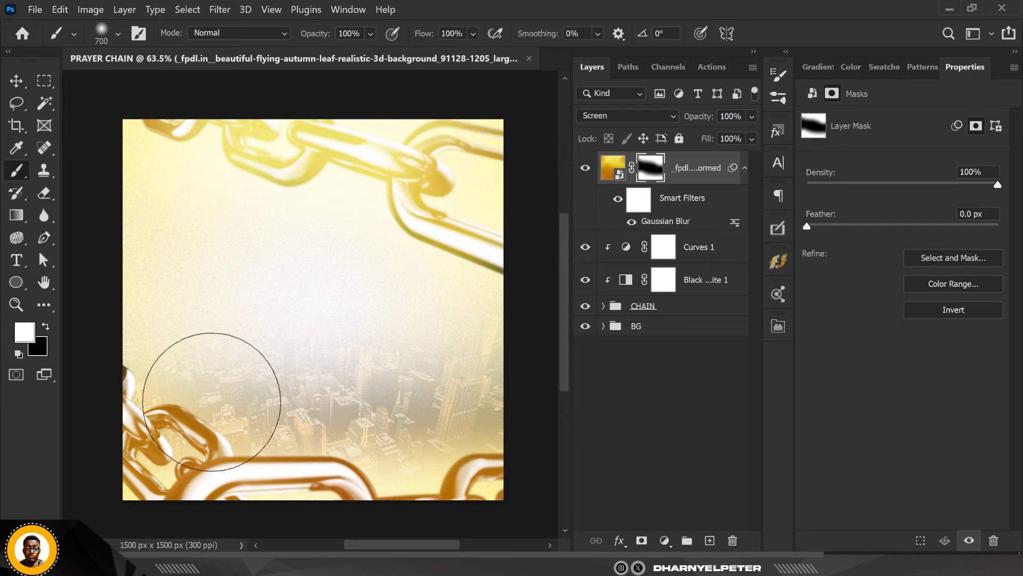
mouse_move(183, 377)
left_mouse_down()
mouse_move(360, 416)
mouse_move(554, 393)
left_mouse_up()
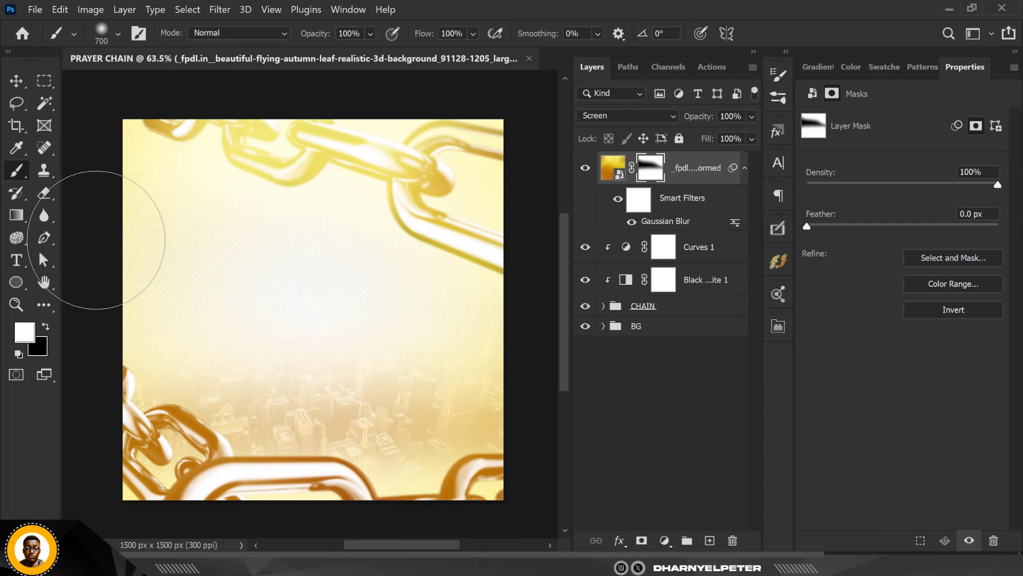
key("x")
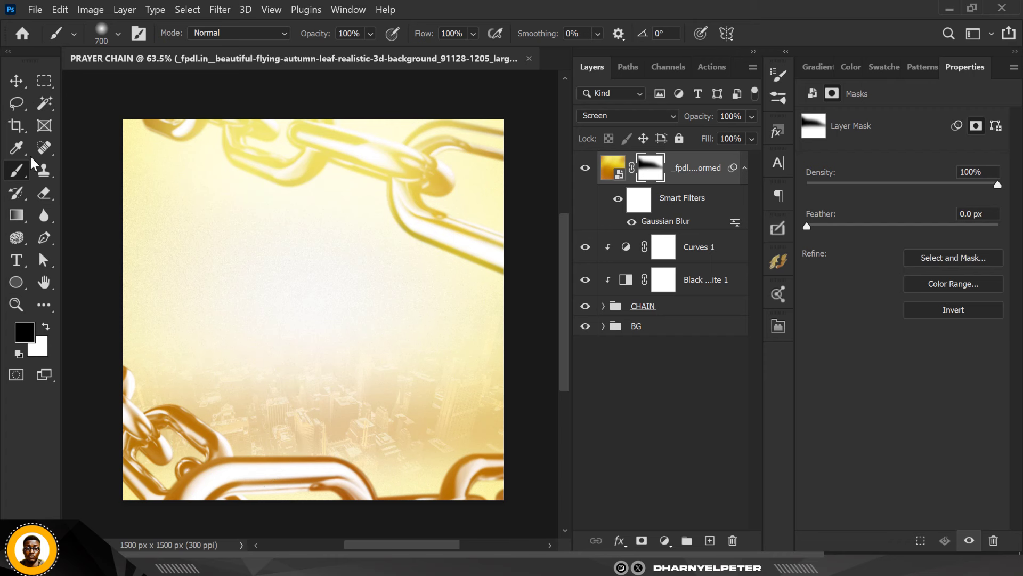
Add a Gradient Map adjustment layer and delete its layer mask
left_click(665, 540)
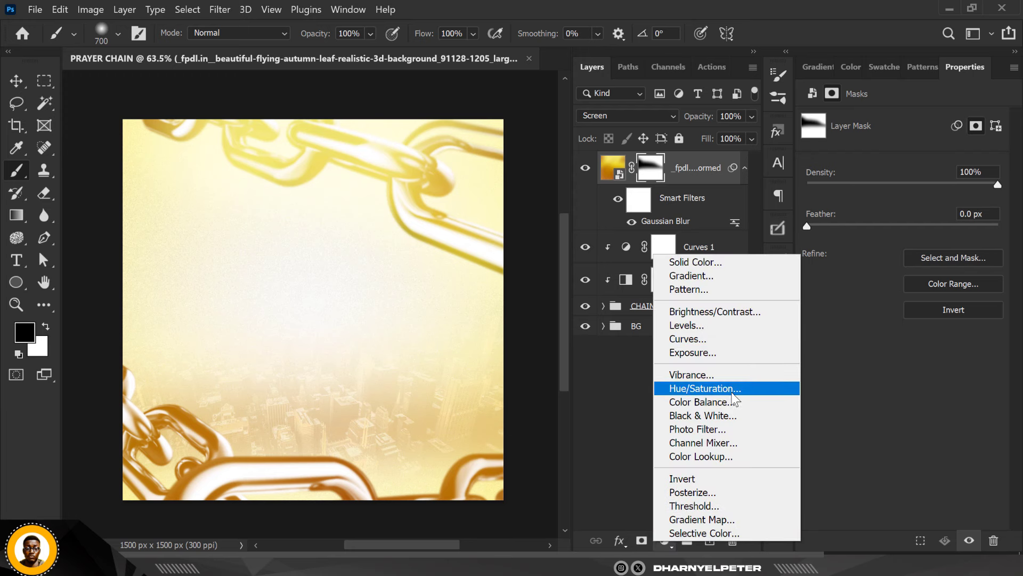
left_click(708, 152)
left_click(664, 541)
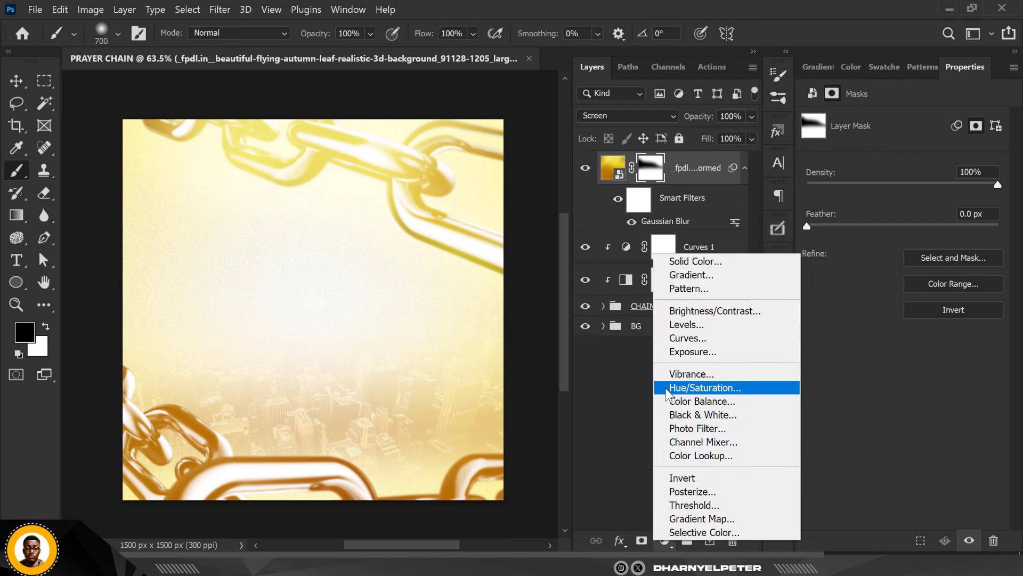
left_click(707, 518)
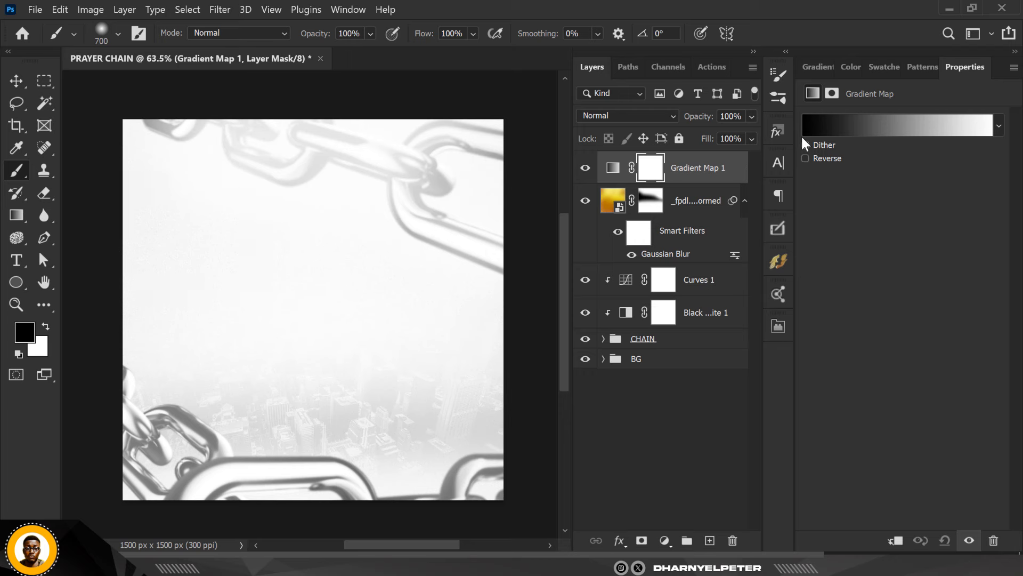
left_click(817, 129)
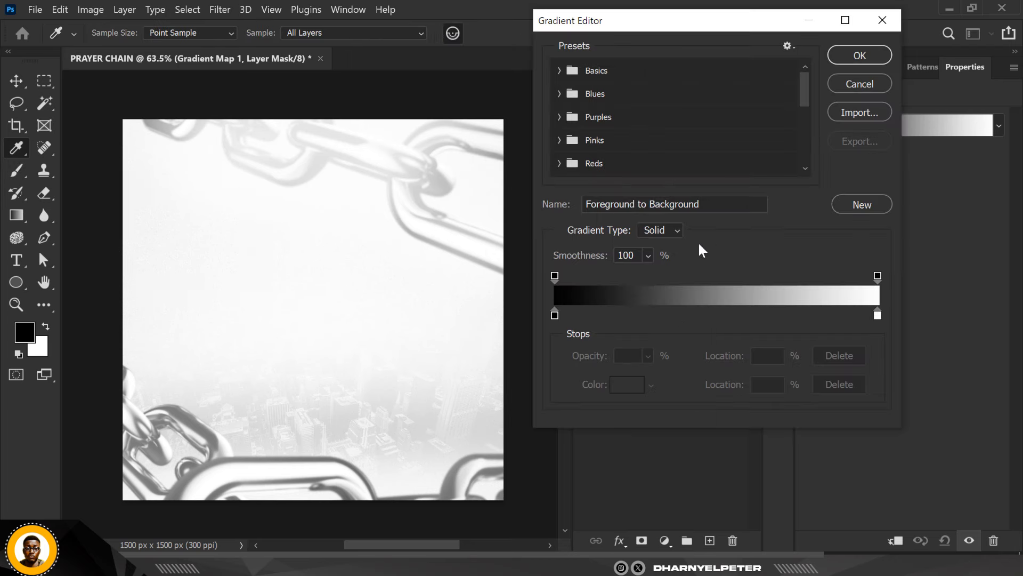
left_click(893, 23)
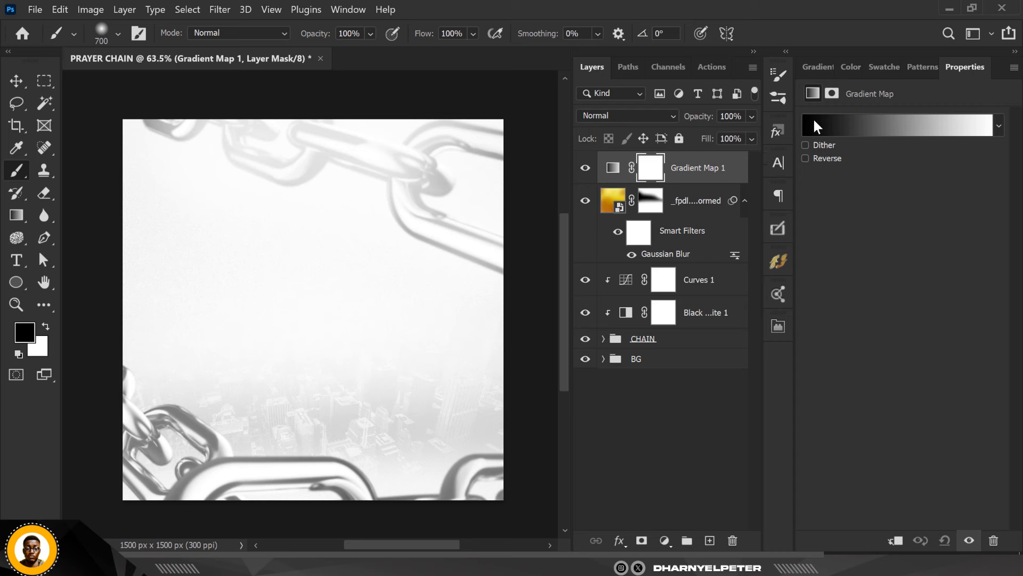
left_click(587, 171)
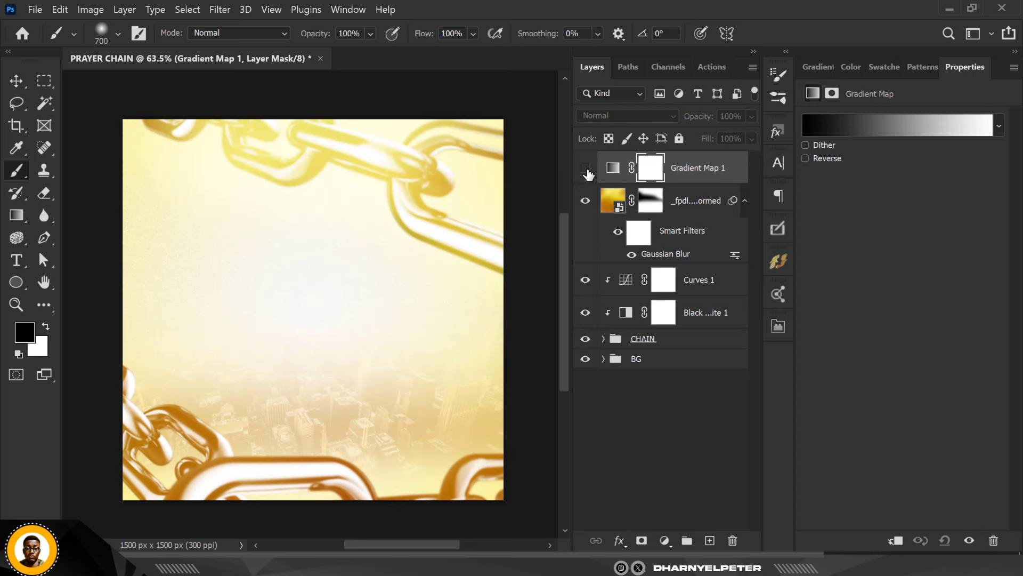
left_click(730, 540)
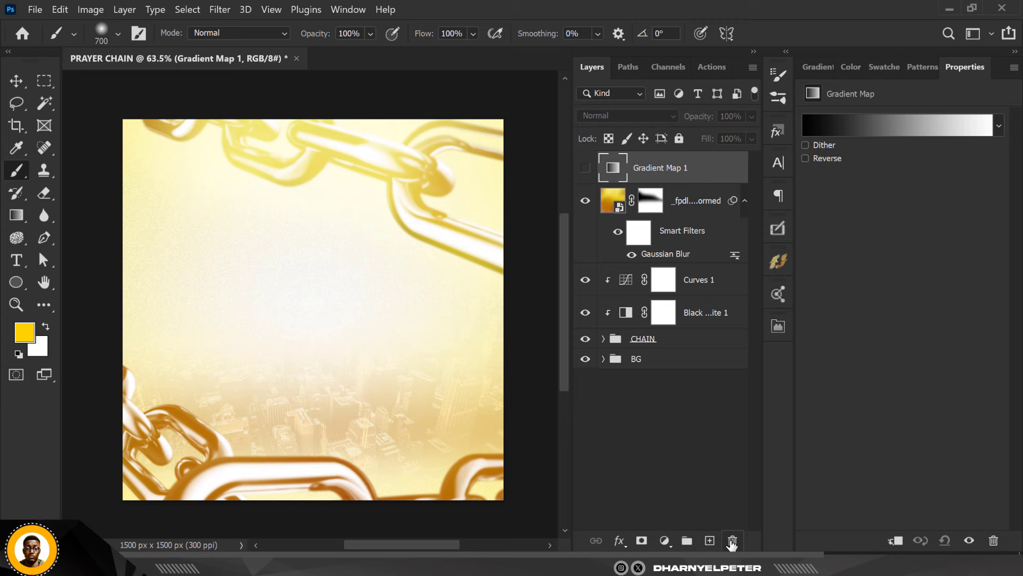
Set the foreground to #ffd200 and apply the Foreground to Background gradient preset
left_click(25, 335)
left_click(891, 350)
left_click_drag(897, 347, 824, 356)
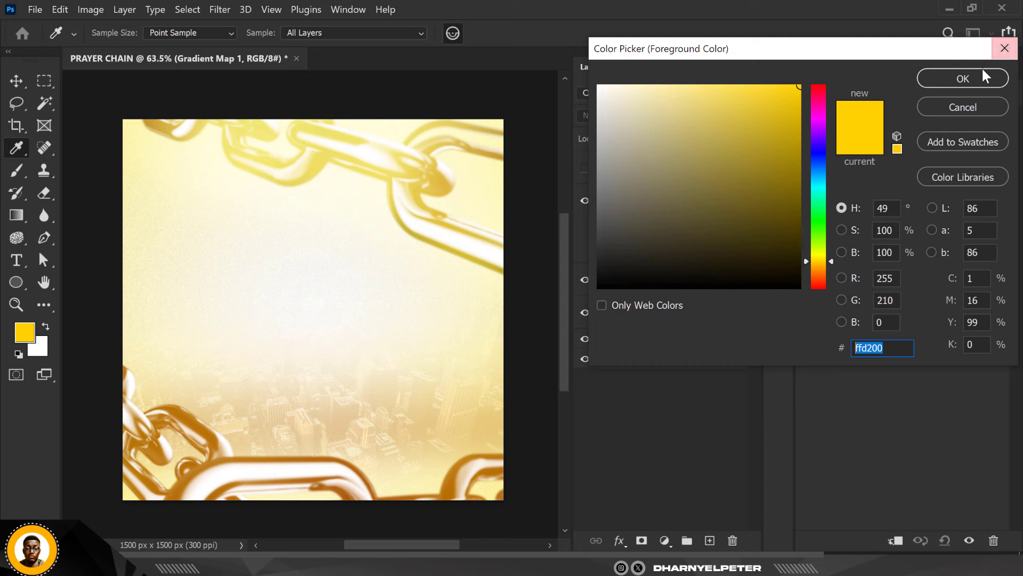
left_click(959, 79)
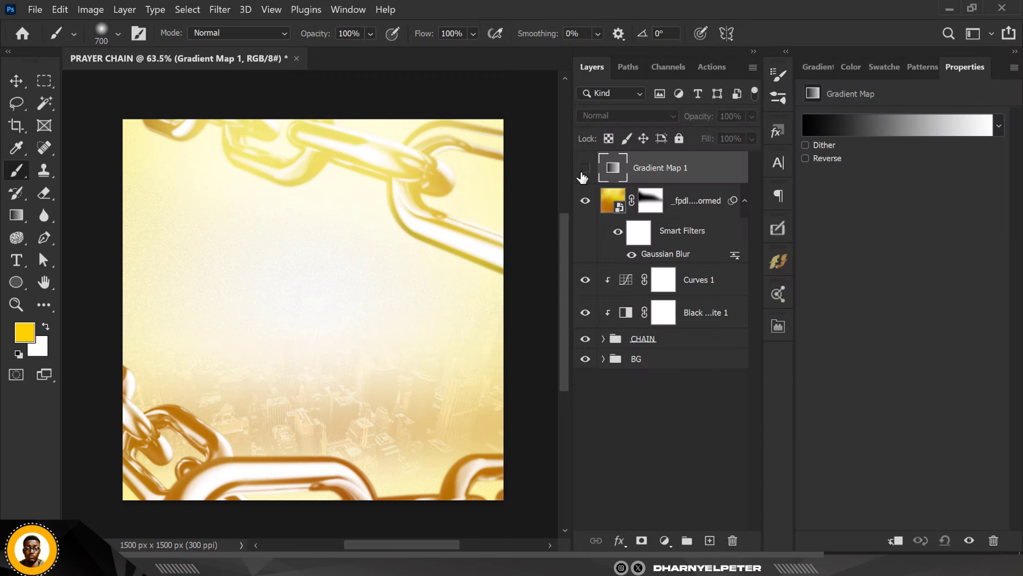
left_click(584, 170)
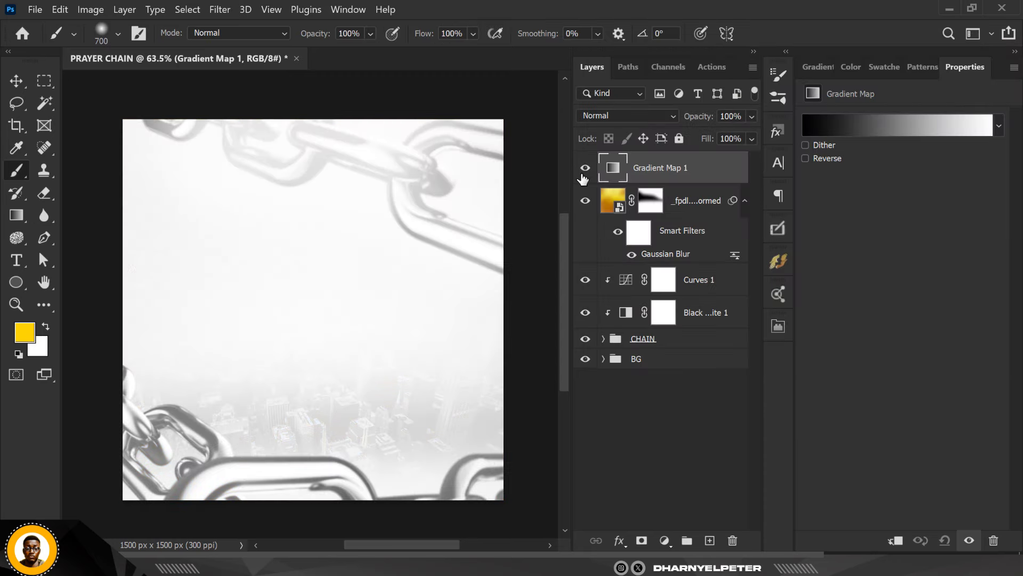
left_click(999, 126)
left_click(838, 183)
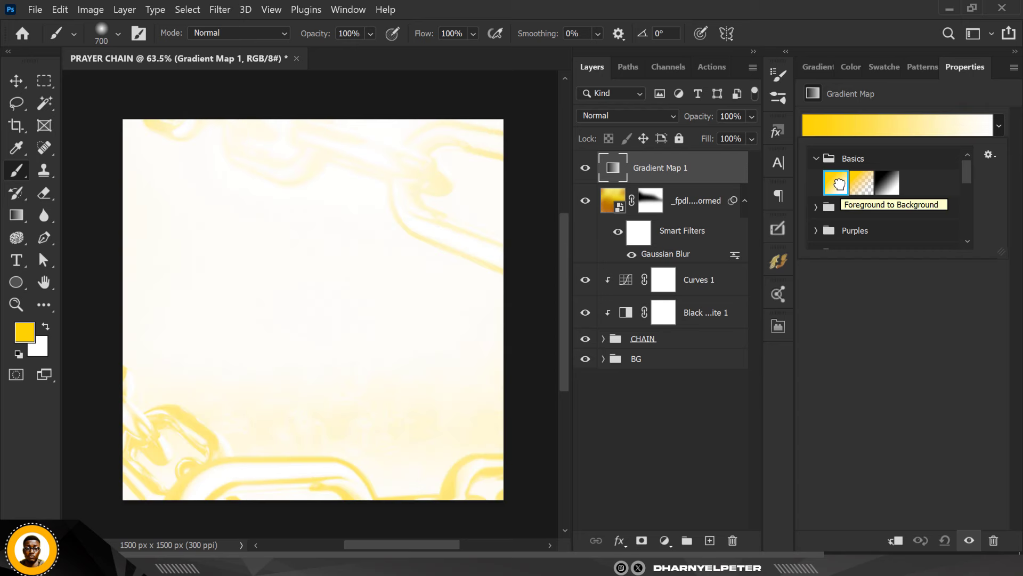
left_click(891, 354)
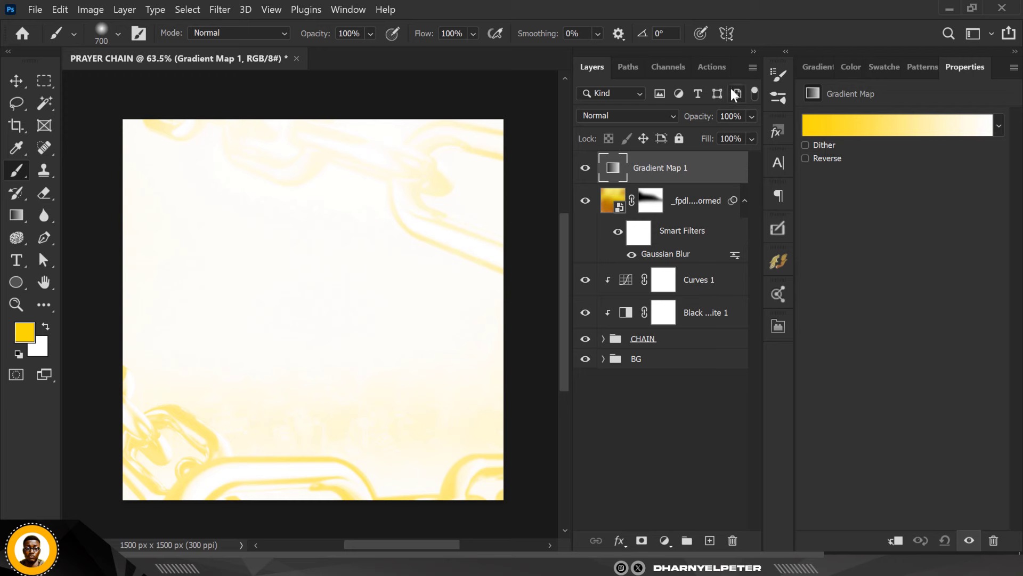
Blend Gradient Map 1 as Soft Light at 28% opacity, comparing it on and off
left_click(634, 116)
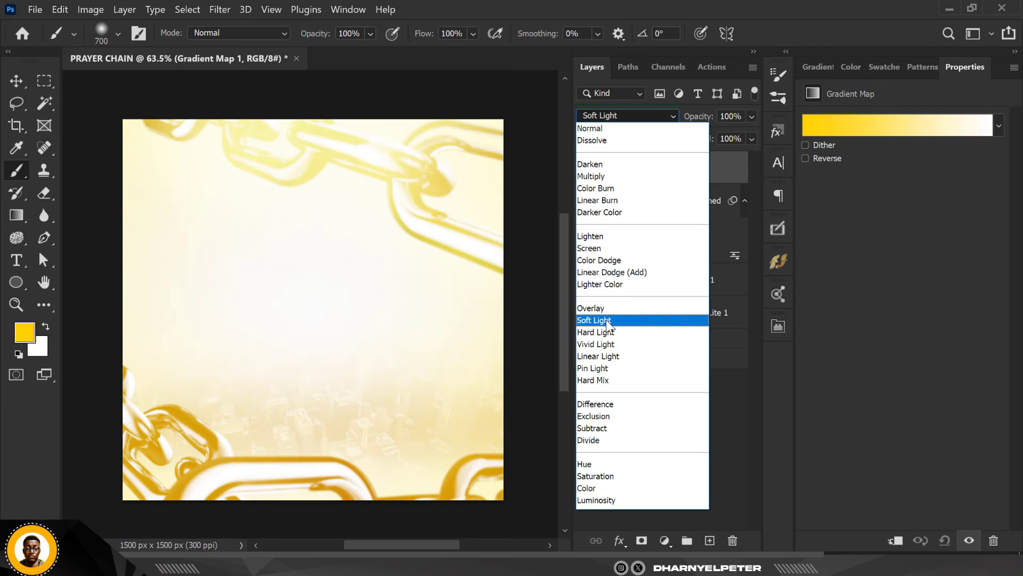
left_click(609, 320)
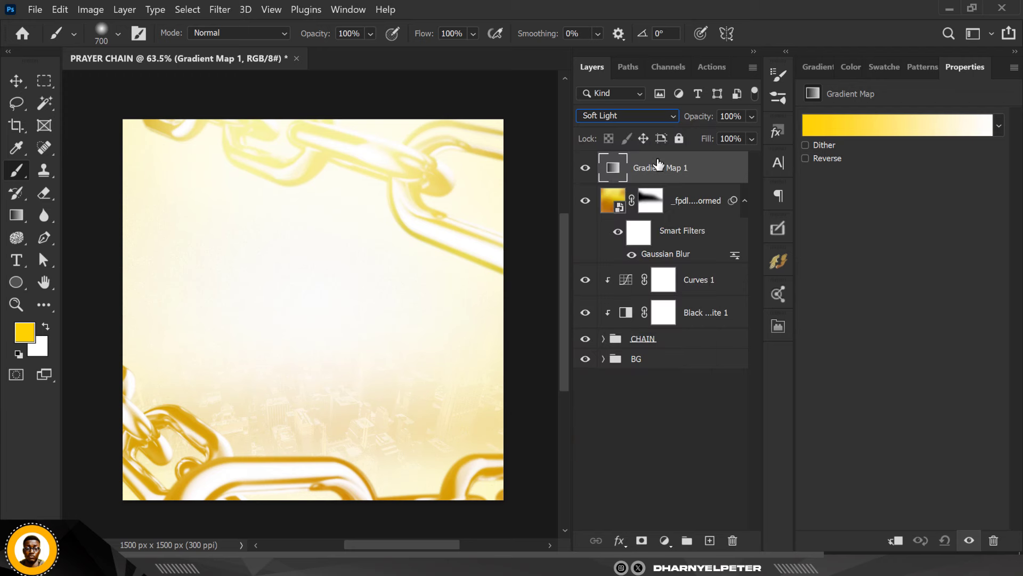
left_click(751, 138)
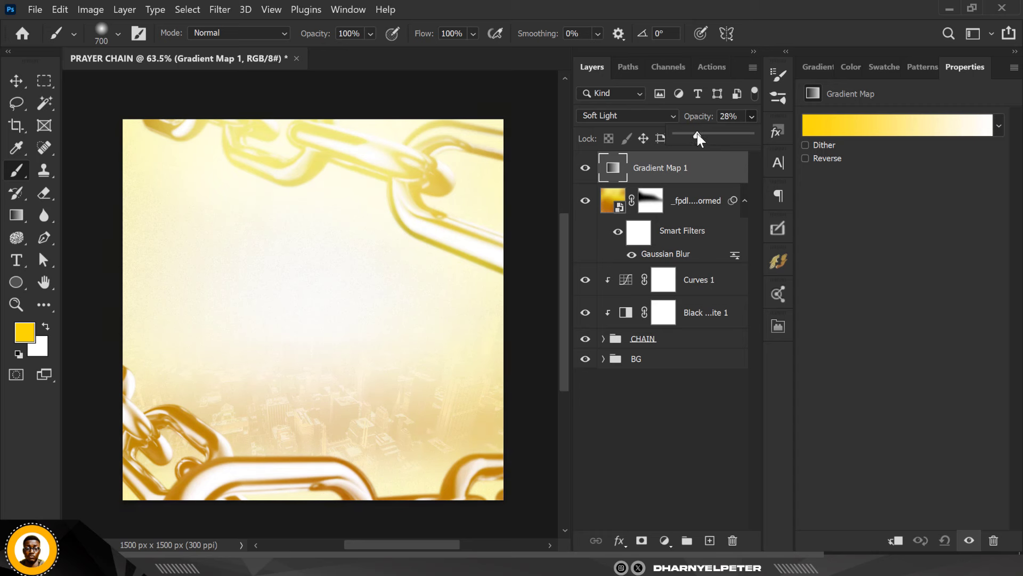
left_click(586, 169)
left_click(586, 169)
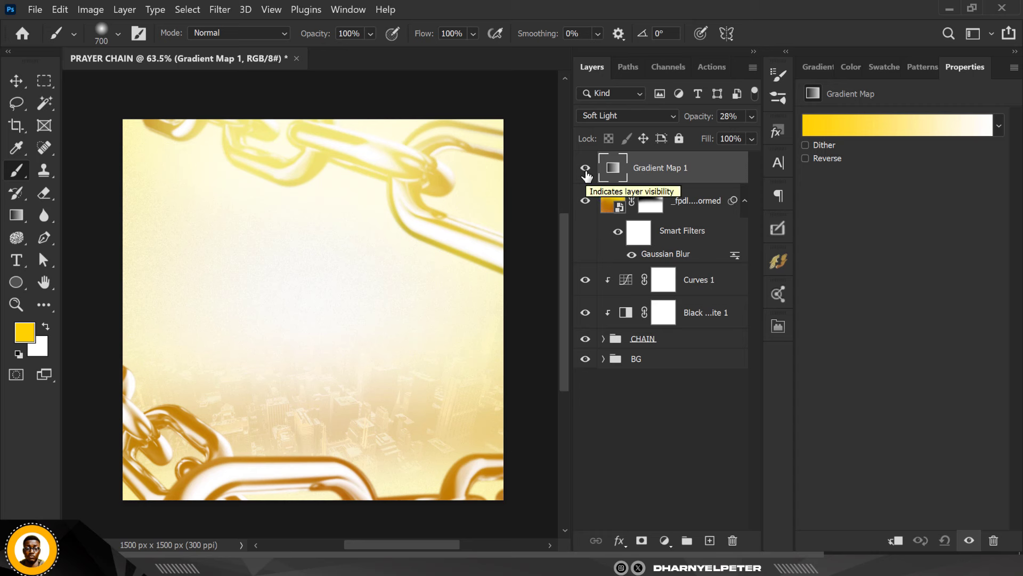
left_click(586, 170)
Lower Gradient Map 1 to 20% opacity and duplicate it
left_click(586, 169)
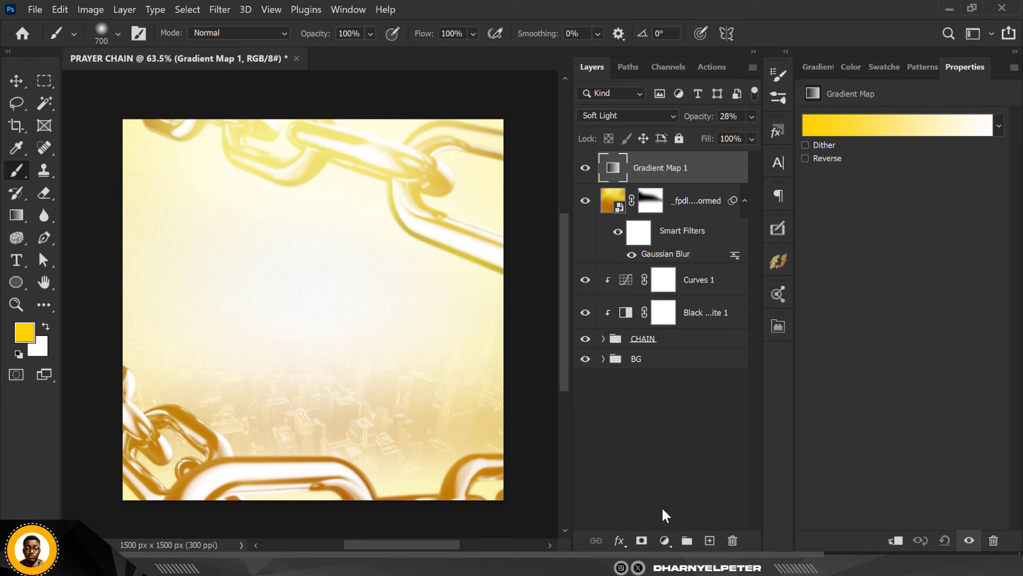
left_click(735, 116)
type("20")
key("ctrl+j")
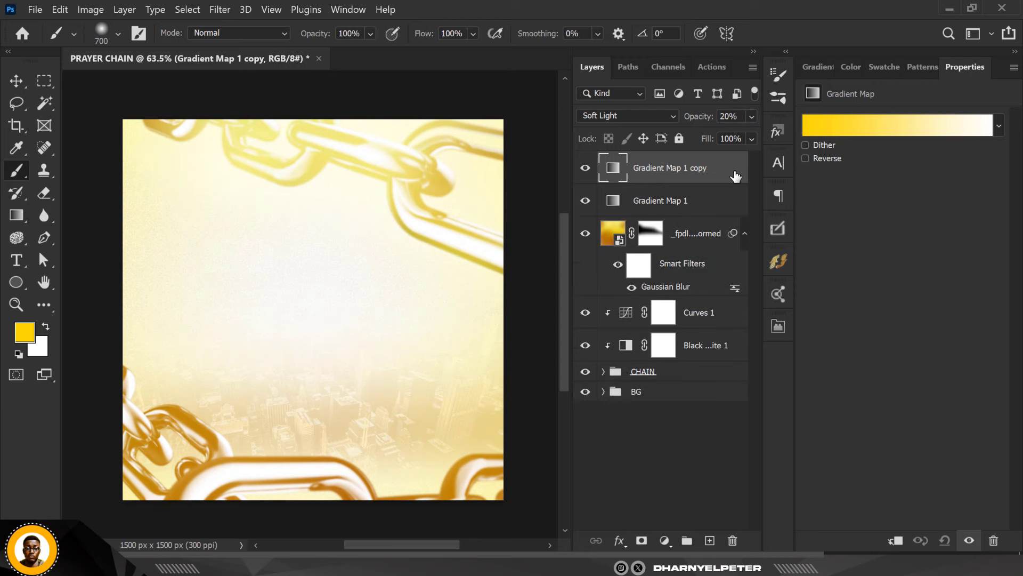
Change the copy's left gradient stop to dark red #6b0404 and set its opacity to 30%
left_click(811, 132)
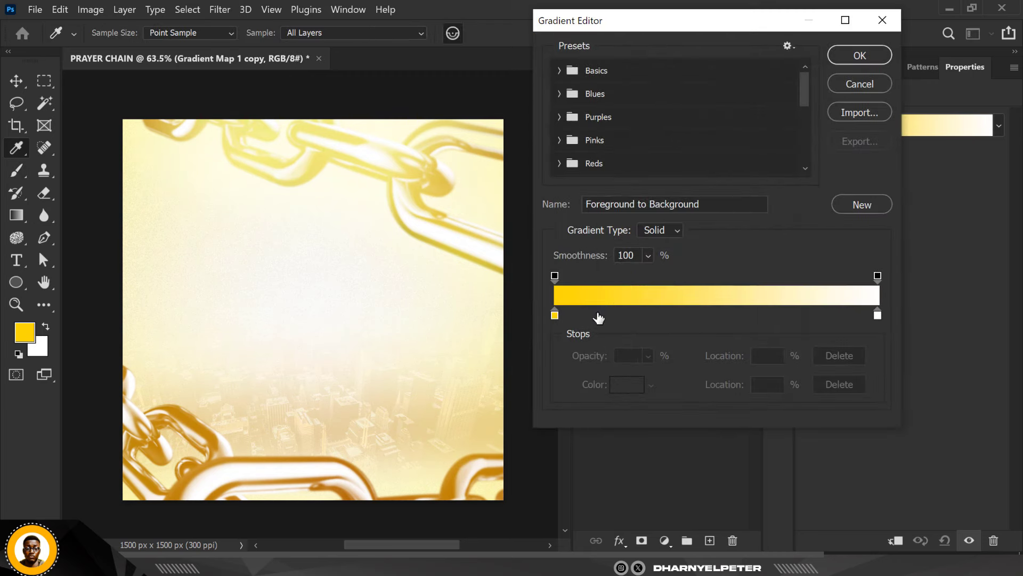
left_click(555, 314)
left_click(627, 384)
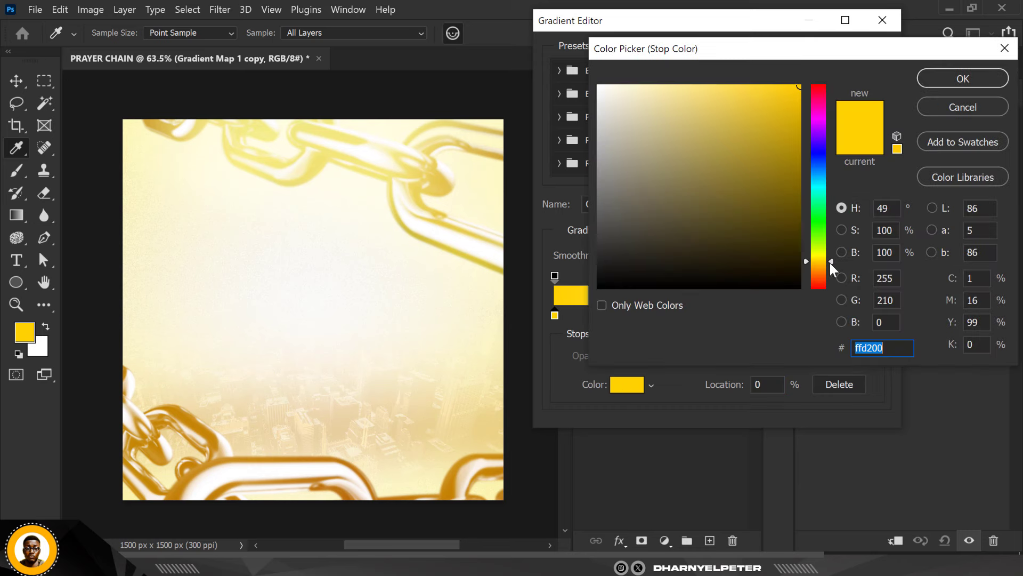
left_click_drag(830, 263, 832, 304)
left_click_drag(793, 165, 799, 226)
left_click(959, 80)
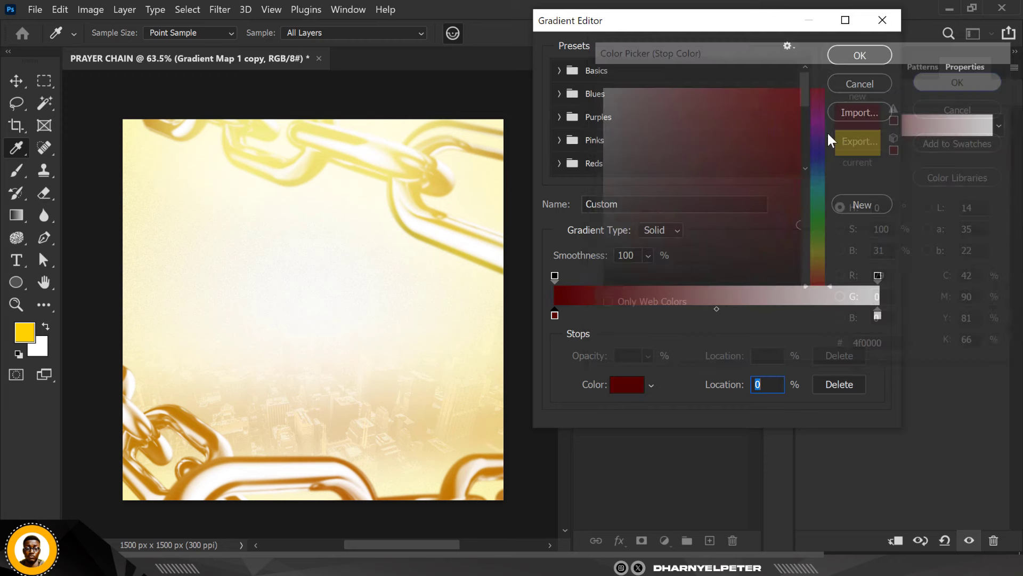
key("Return")
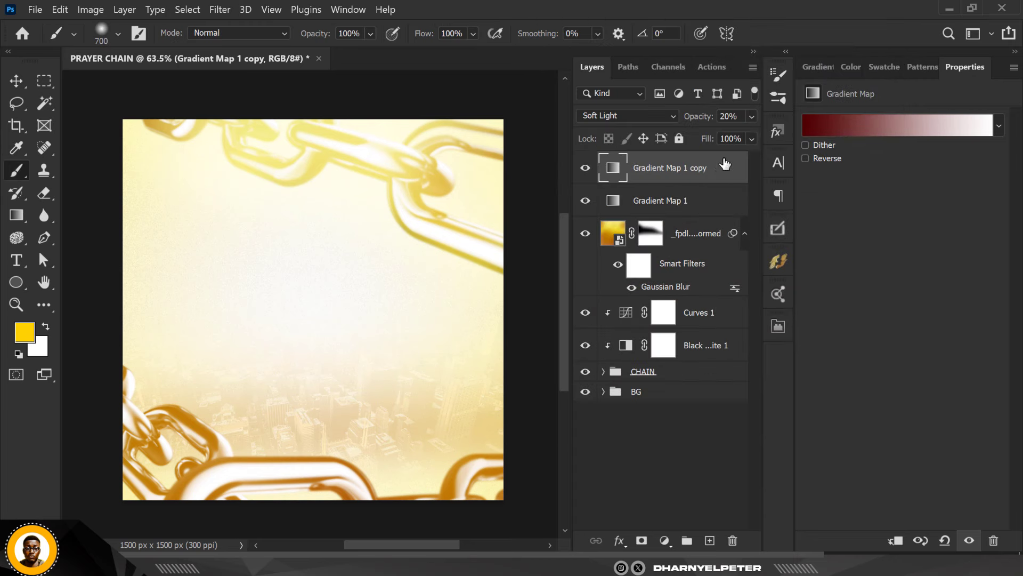
left_click(752, 116)
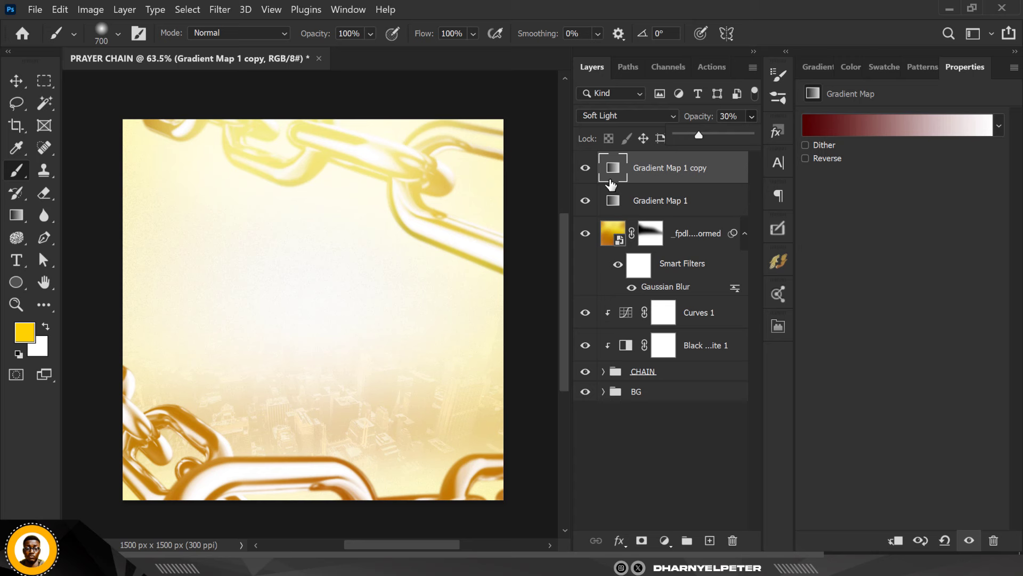
key("v")
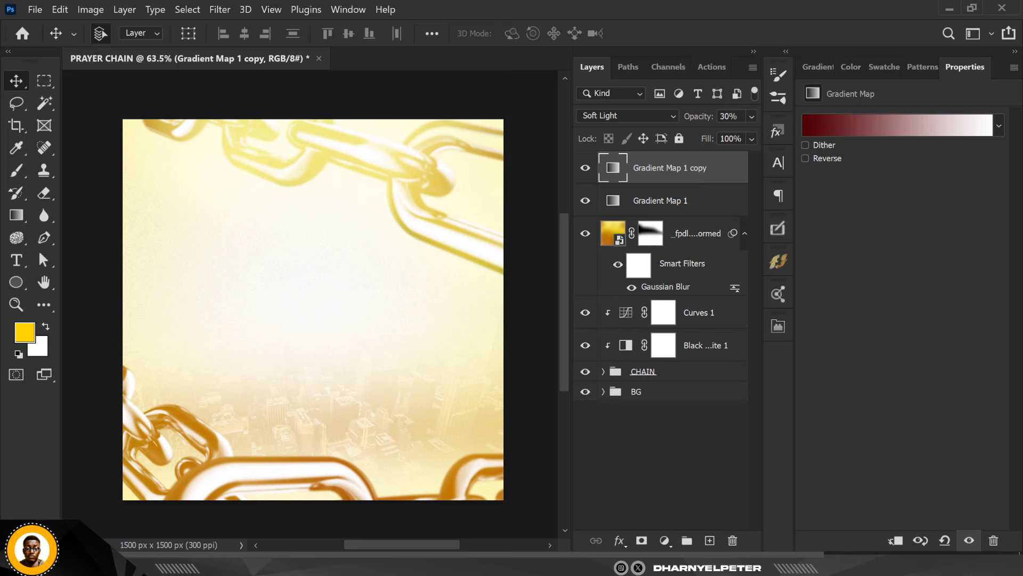
Type 'Prayer' on a new layer and set it in Arsenica Trial Bold
left_click(711, 541)
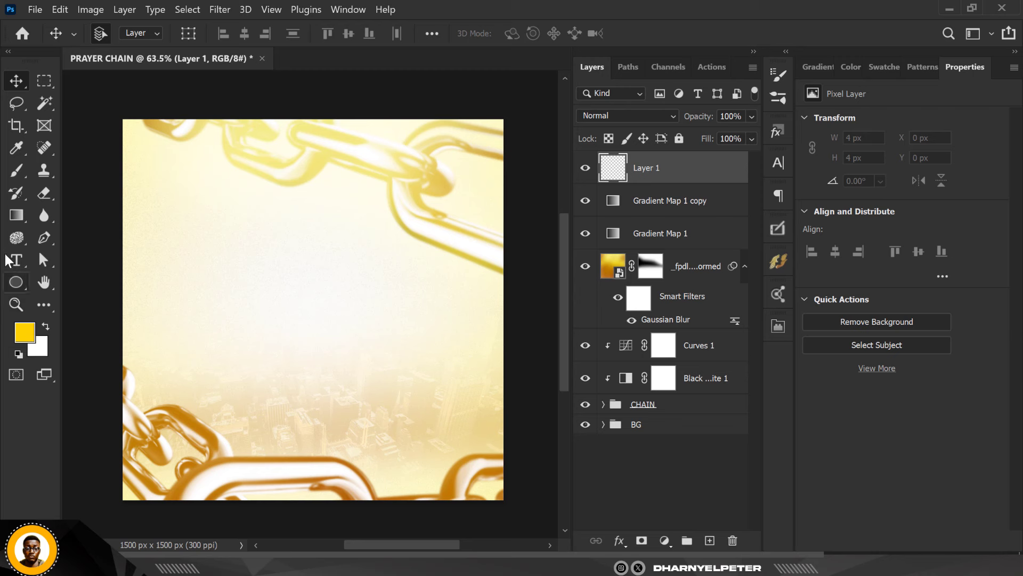
left_click(18, 260)
left_click(236, 297)
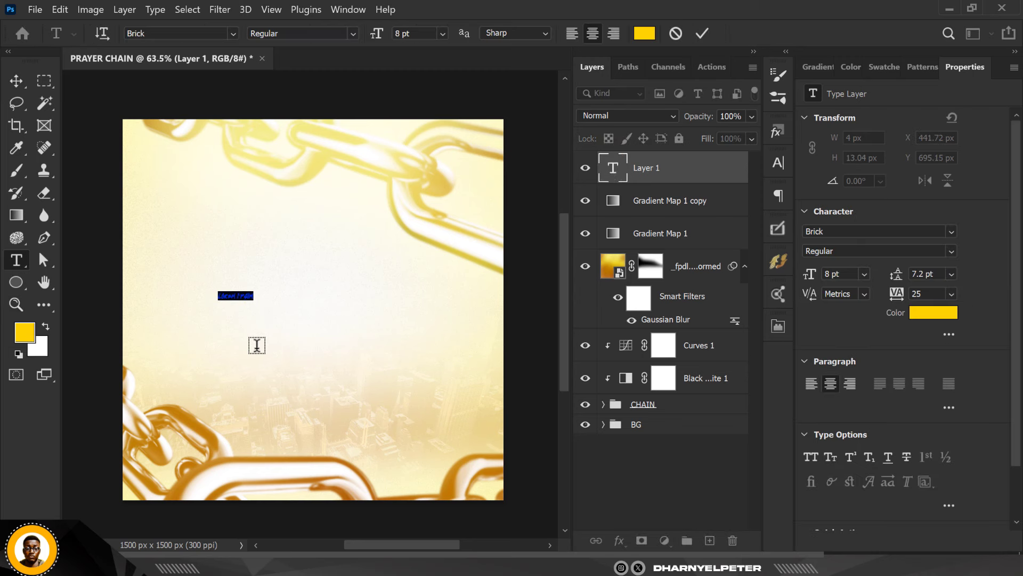
type("P")
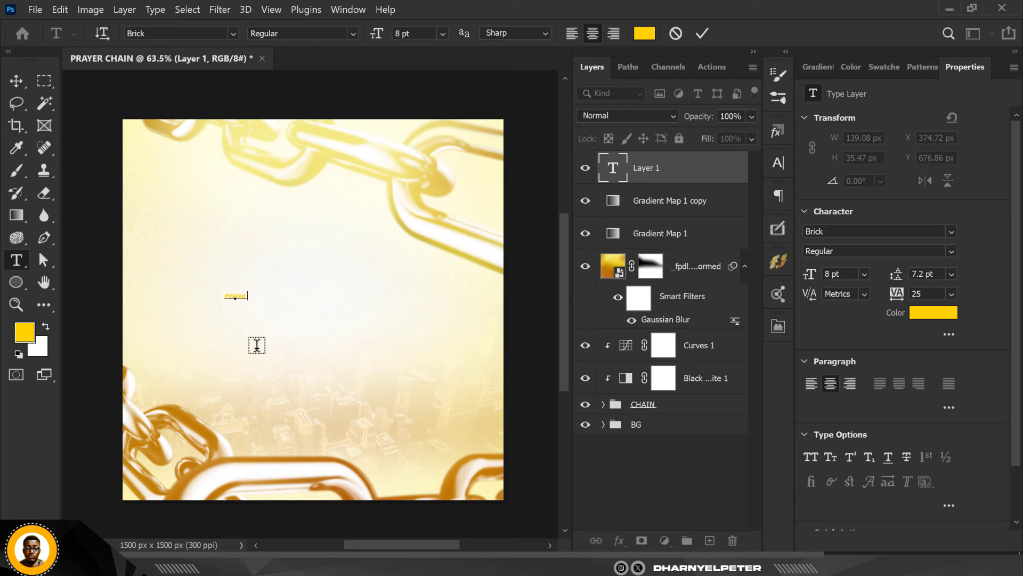
left_click(20, 81)
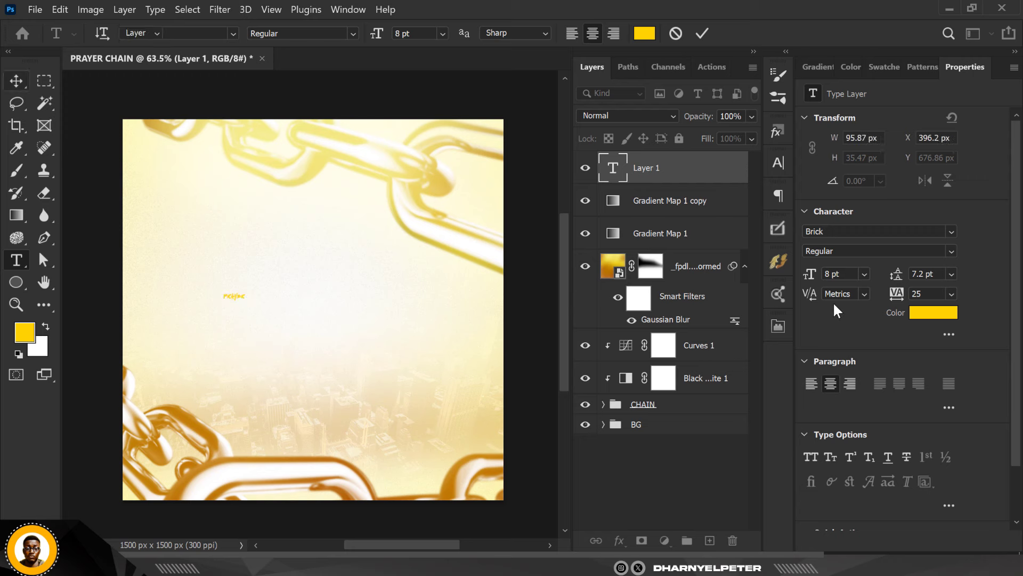
left_click(869, 232)
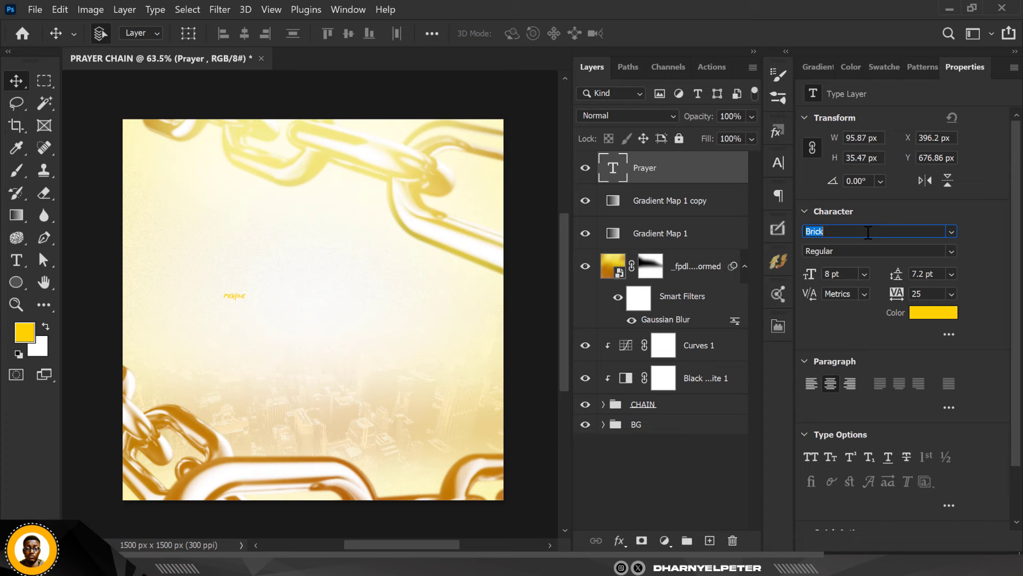
type("arse")
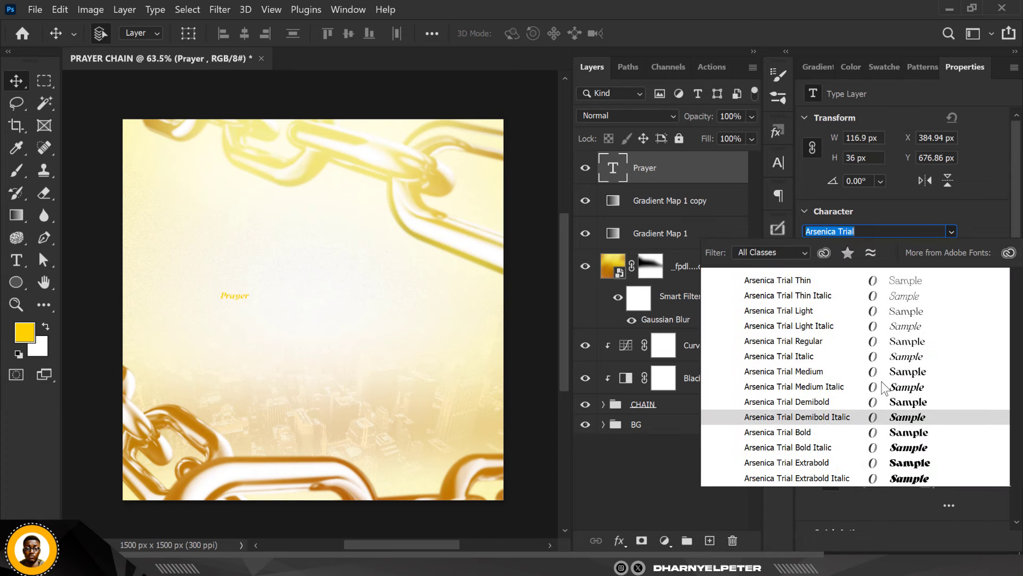
left_click(910, 438)
Scale the Prayer text up about sixfold with Free Transform and shift it up-right
left_click(238, 317)
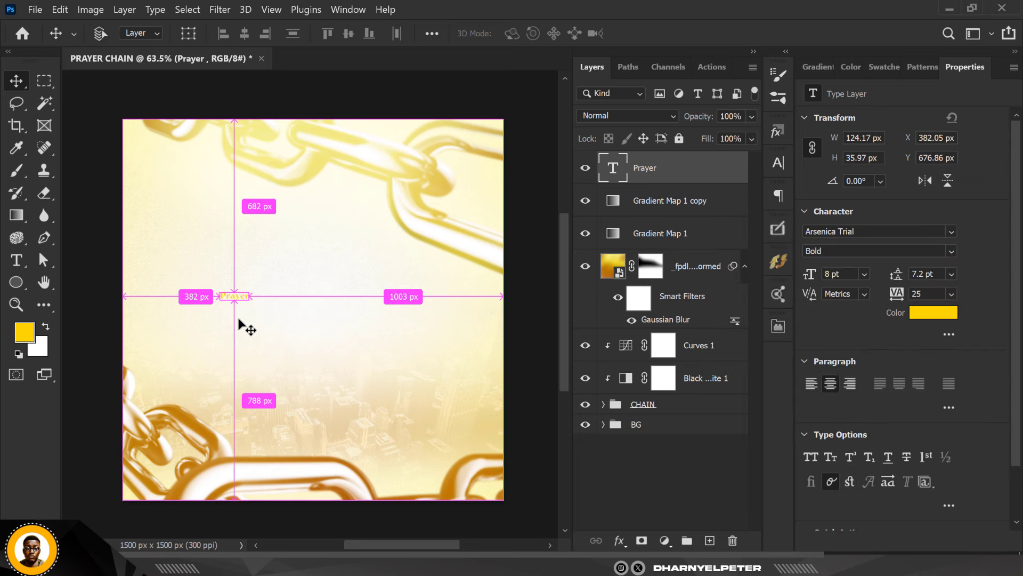
key("ctrl+t")
left_click_drag(255, 305, 421, 349)
left_click_drag(359, 327, 355, 312)
Commit the resized Prayer text and tighten its tracking to -50
scroll(347, 309, "up", 1)
scroll(347, 308, "up", 2)
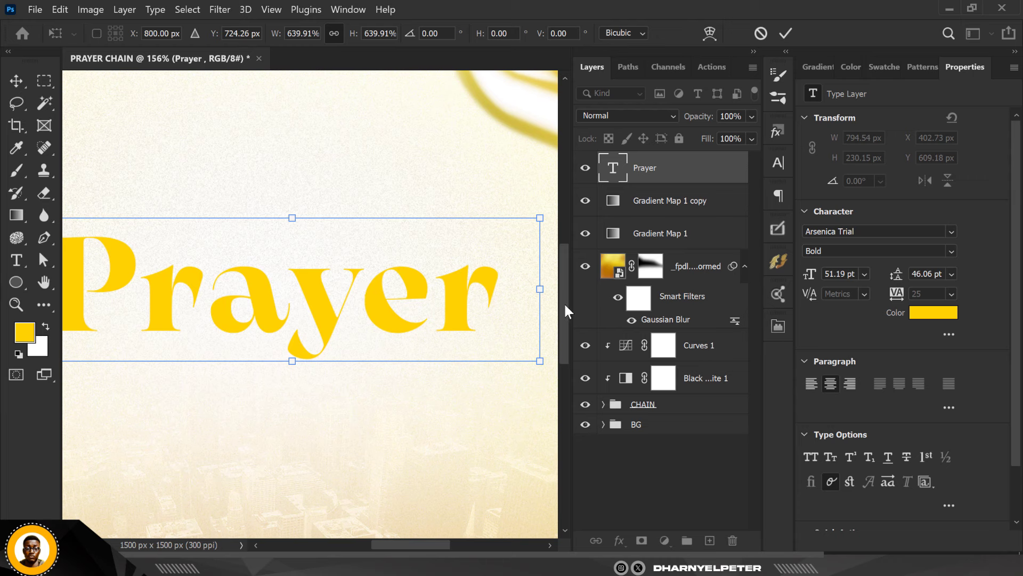
key("Return")
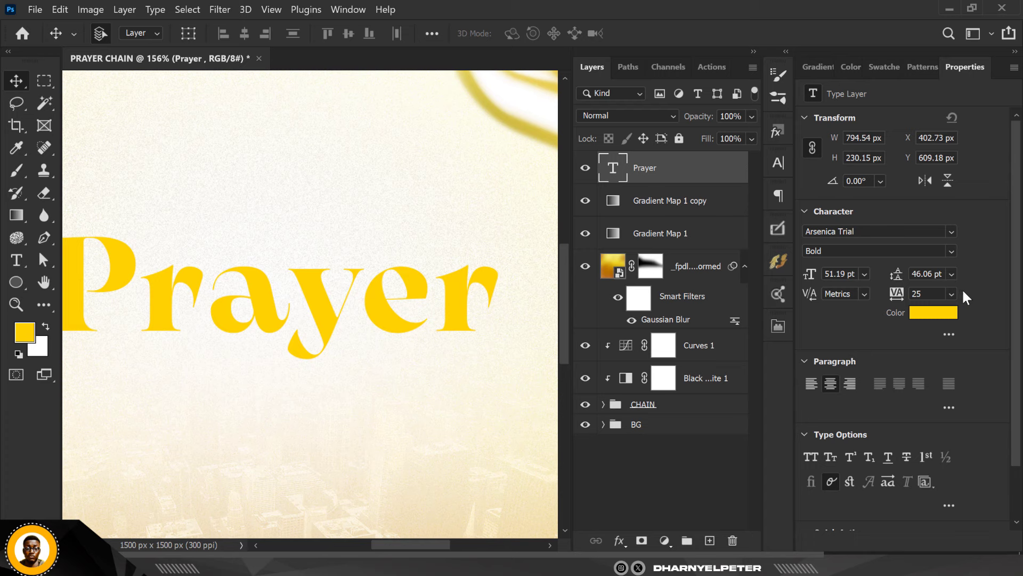
left_click(951, 295)
left_click(935, 331)
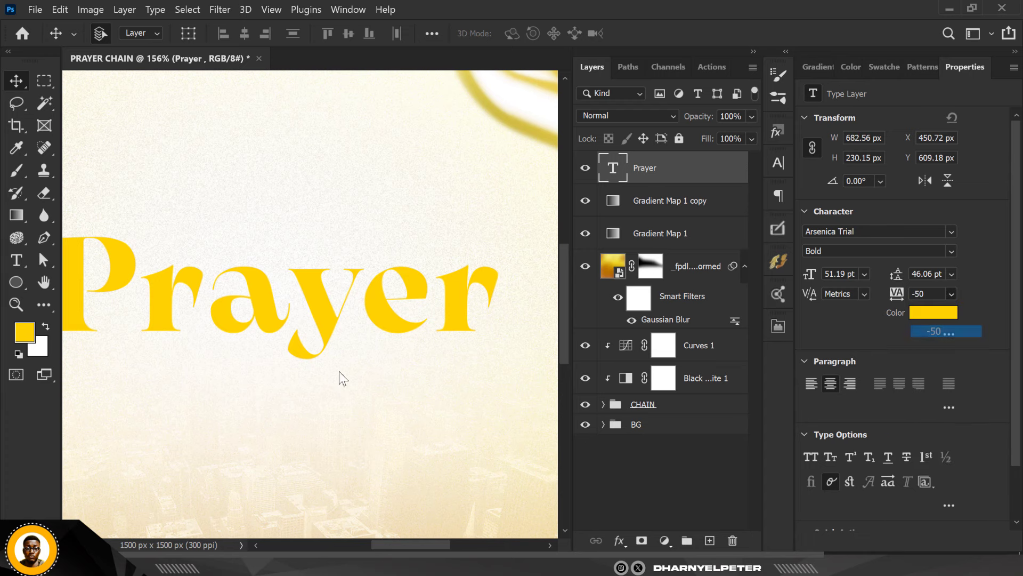
Enlarge Prayer to about 130% (66.36 pt) and shift it up and right
scroll(348, 317, "down", 5)
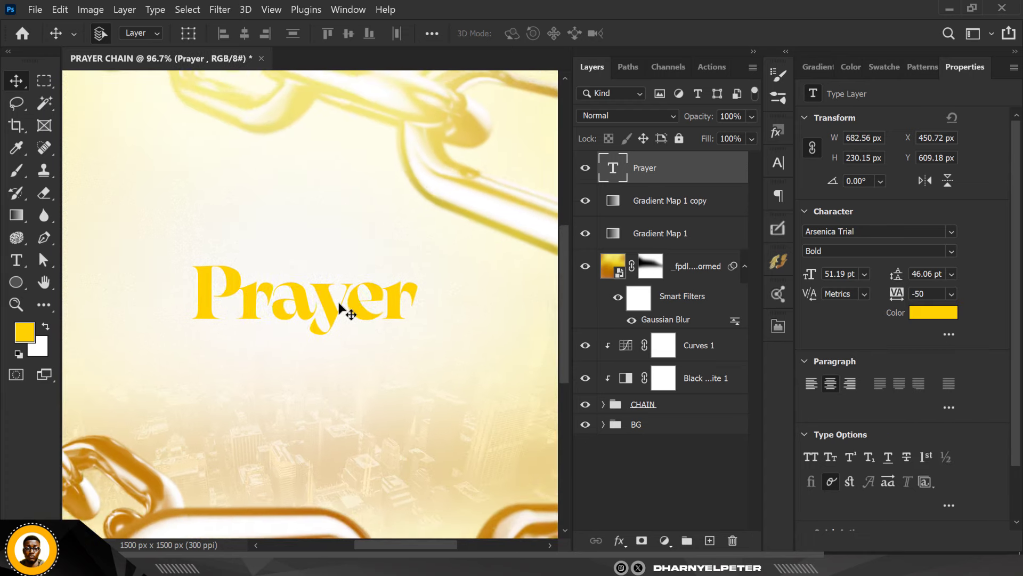
key("ctrl+t")
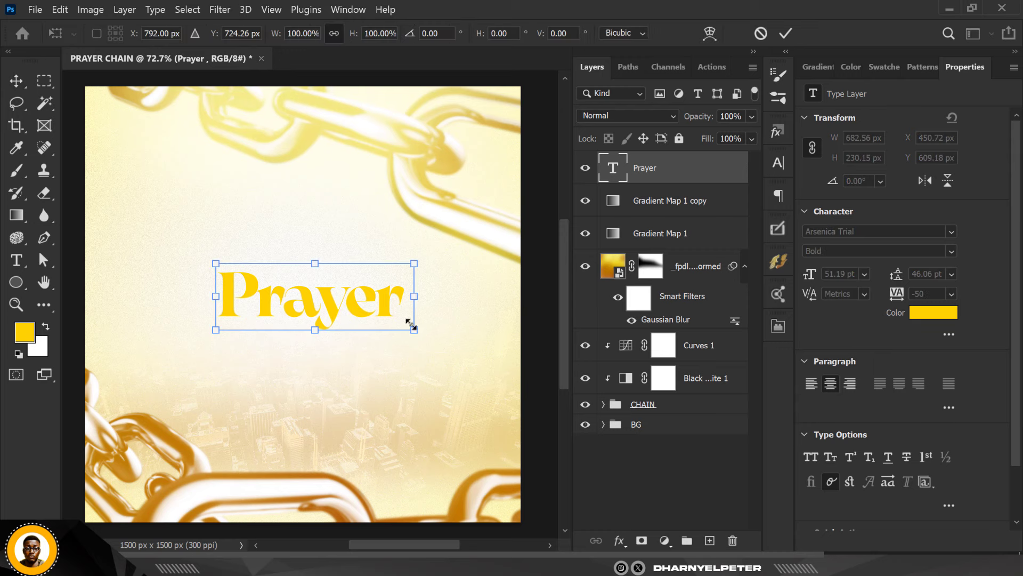
left_click_drag(412, 332, 441, 342)
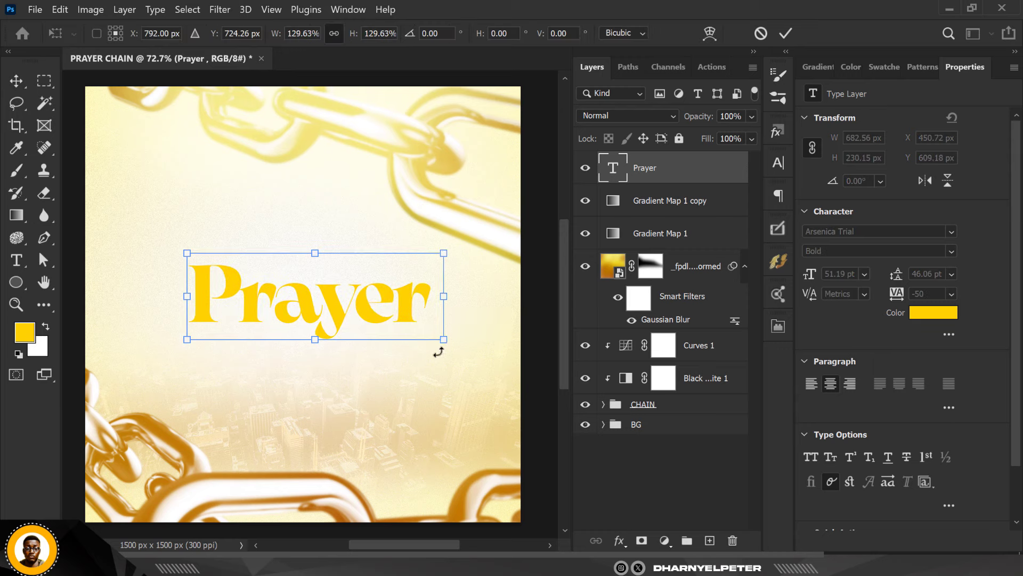
key("Return")
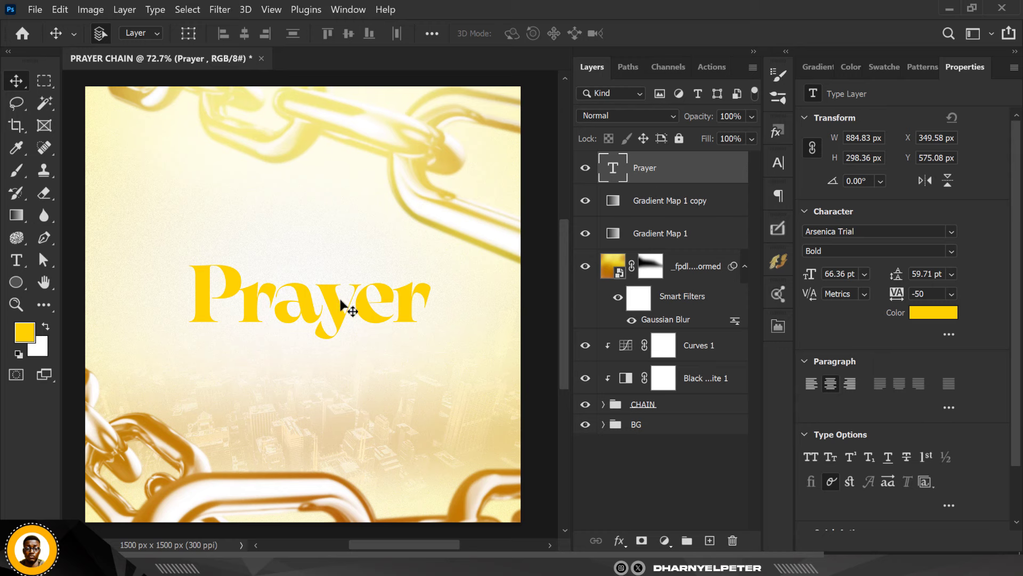
left_click_drag(336, 305, 345, 288)
Change the Prayer title colour to dark brown 6e4704
left_click(937, 315)
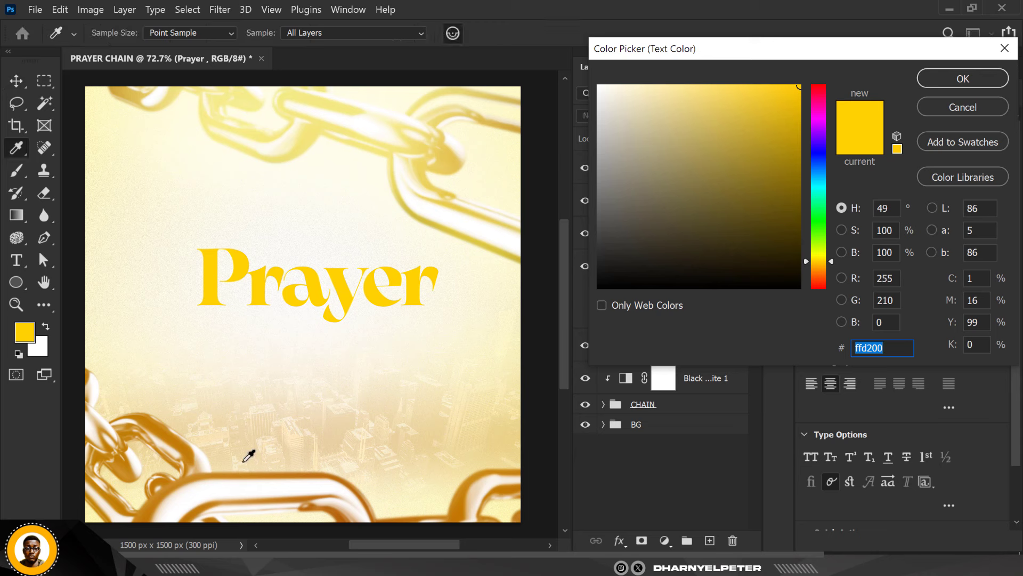
left_click(166, 437)
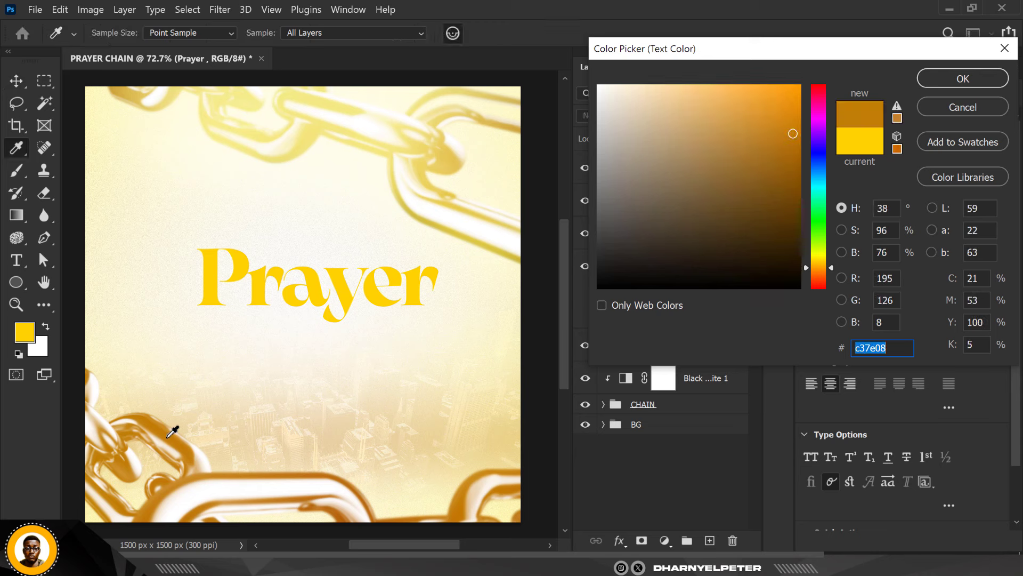
left_click(795, 199)
left_click_drag(794, 200, 794, 199)
left_click(955, 78)
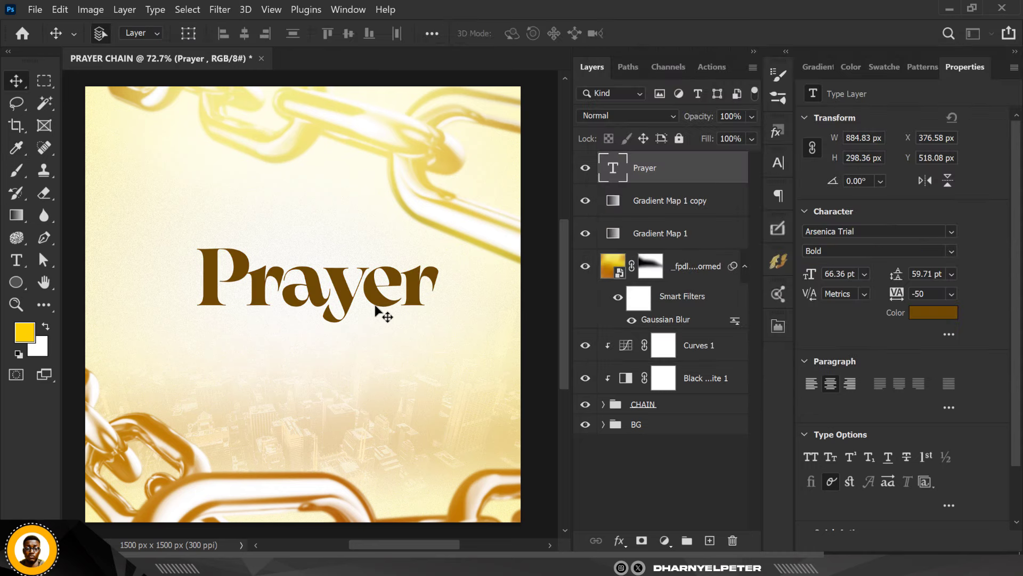
Shrink Prayer to 62.55 pt, set tracking to -75, and centre it horizontally
scroll(363, 293, "down", 1)
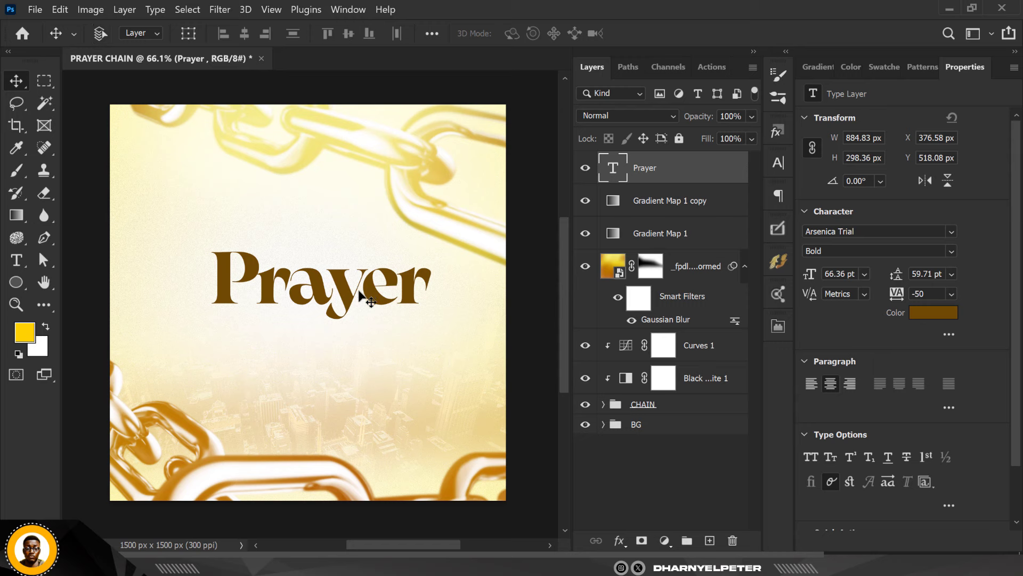
key("ctrl+t")
left_click_drag(439, 318, 429, 304)
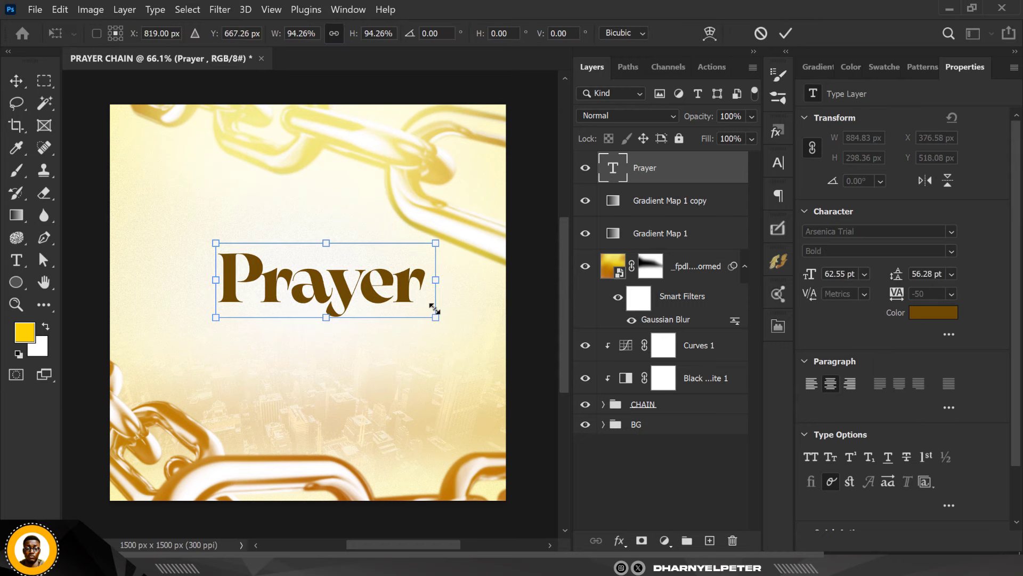
key("Return")
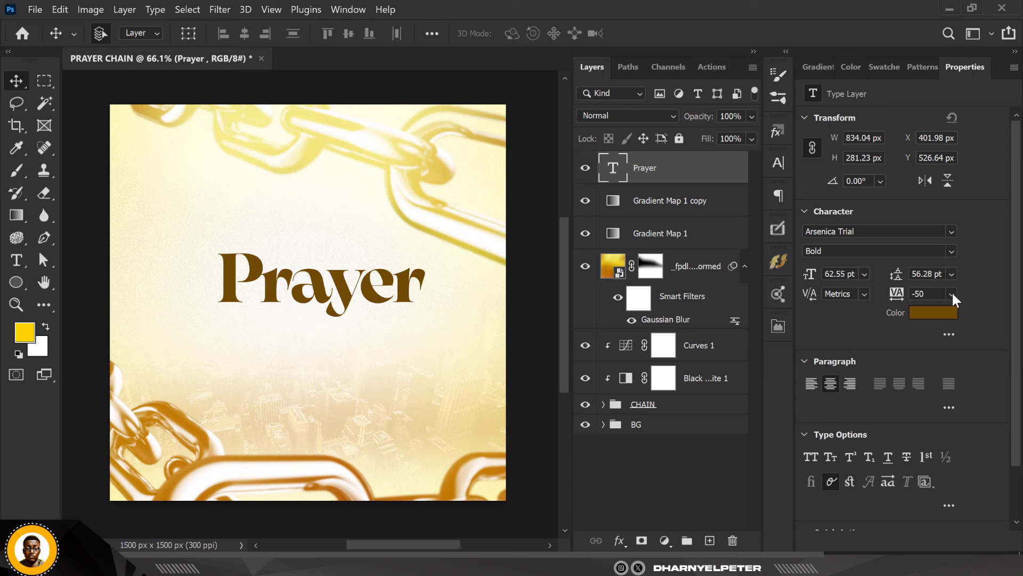
left_click(952, 293)
left_click(938, 316)
left_click_drag(351, 297, 336, 290)
Duplicate the Prayer layer, move the copy below, and retype it as 'Chain'
key("ctrl+j")
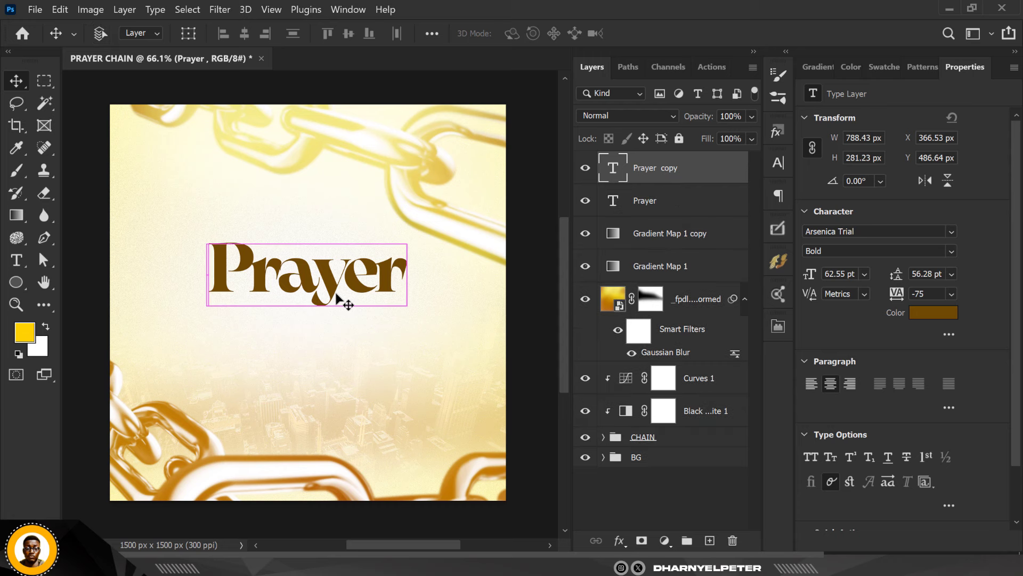
key("shift+Down")
key("shift+Down")
key("shift+Down")
key("shift+Down")
key("shift+Down")
key("shift+Down")
key("shift+Down")
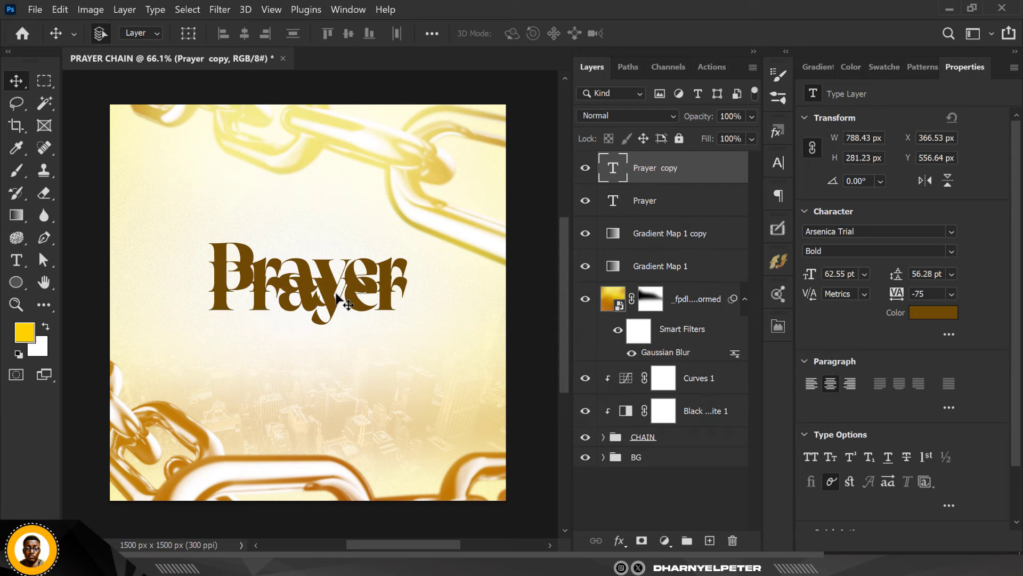
key("shift+Down")
key("shift+Down")
key("shift+Down")
key("shift+Down")
key("shift+Down")
key("shift+Down")
key("shift+Down")
key("shift+Down")
key("shift+Down")
key("shift+Down")
key("shift+Down")
key("shift+Down")
key("shift+Down")
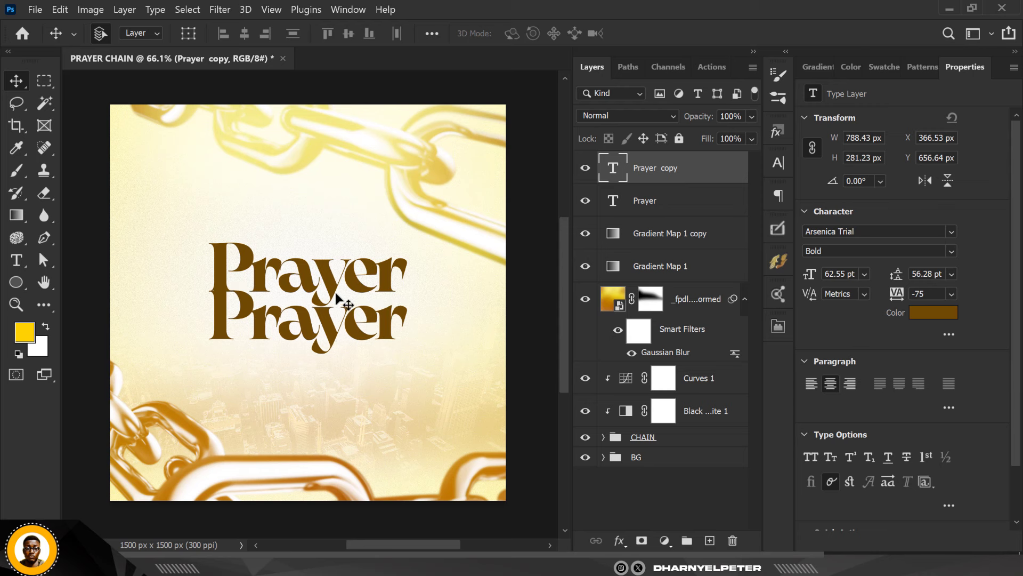
double_click(614, 167)
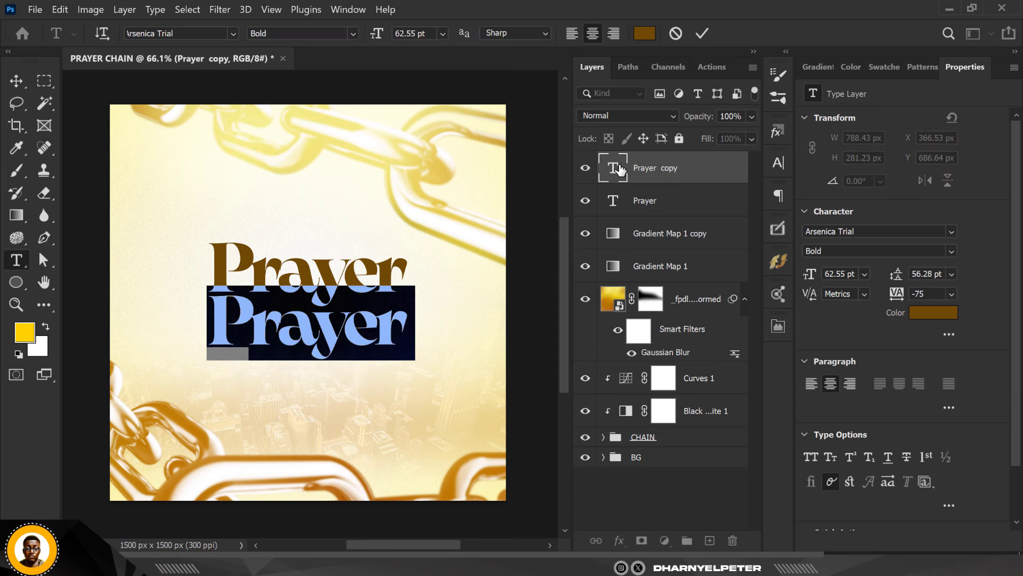
type("Chain")
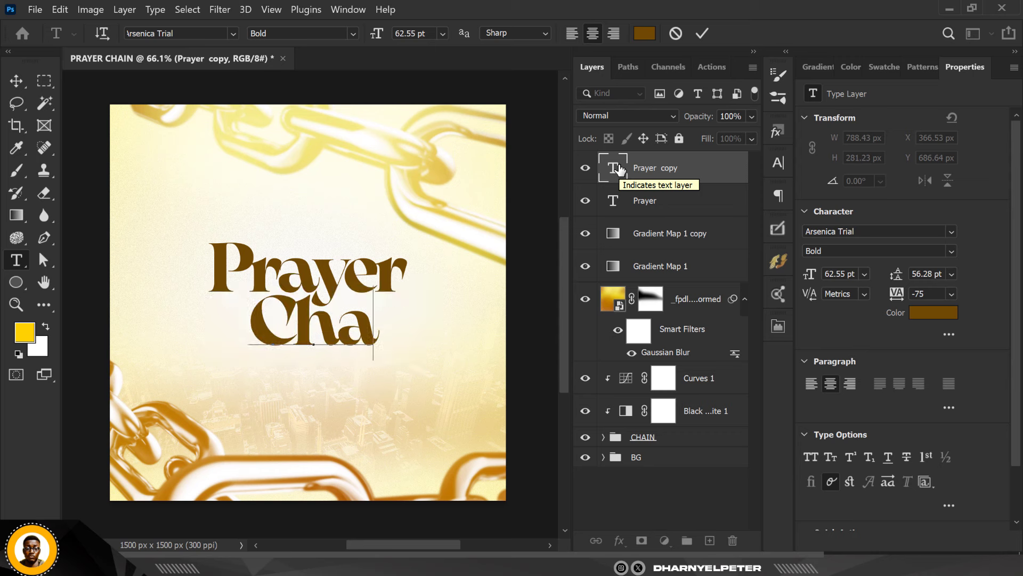
left_click(462, 209)
key("v")
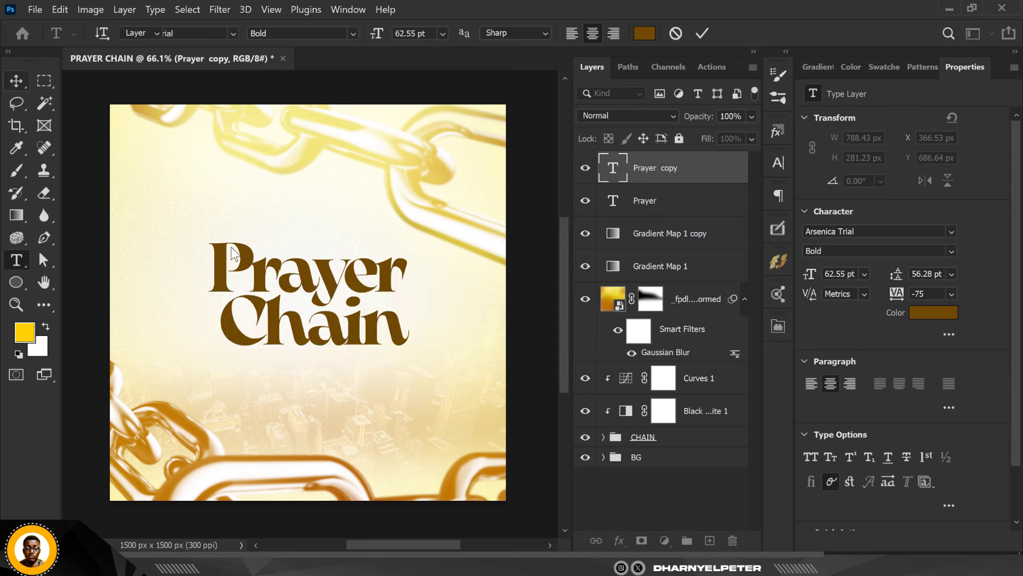
Enlarge the Chain line to match Prayer and align it beneath
key("ctrl+t")
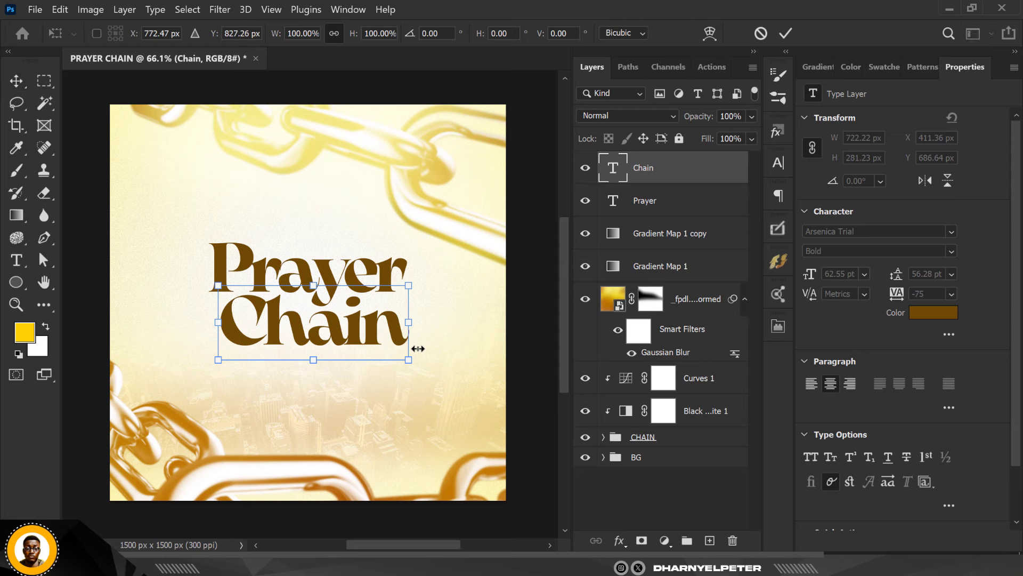
left_click_drag(409, 359, 416, 363)
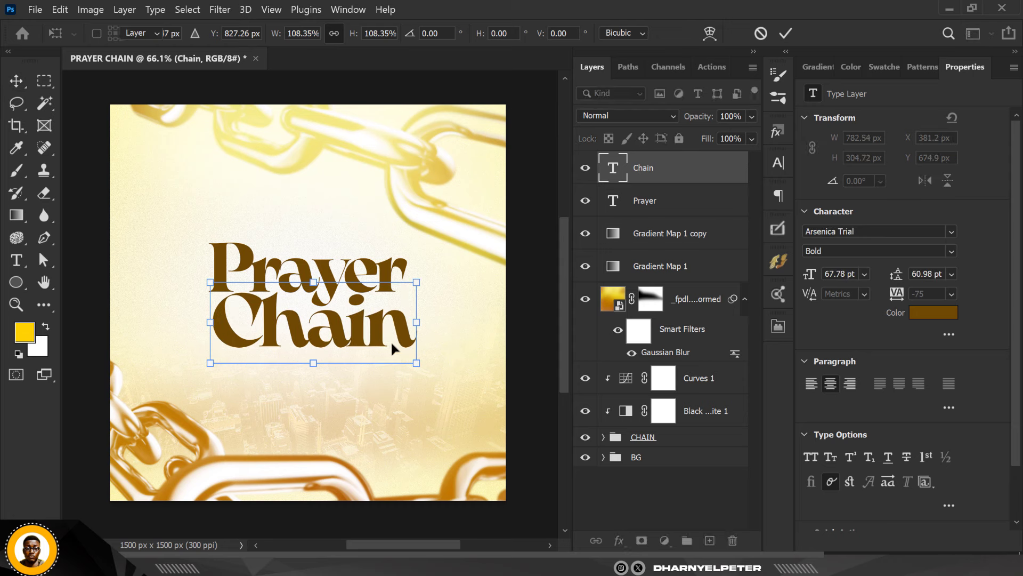
key("Return")
key("shift+Left")
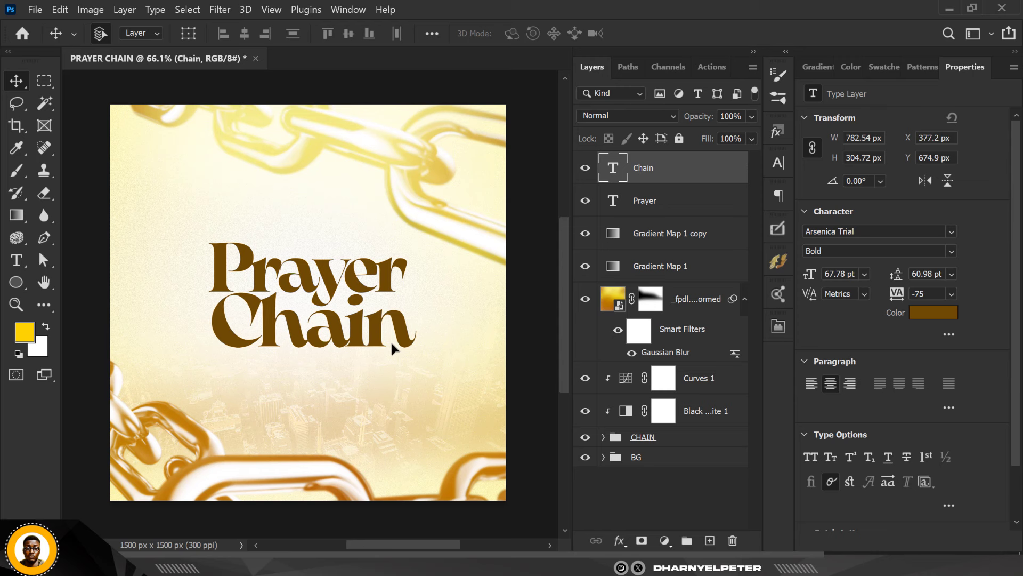
key("Right")
key("Right")
key("Right")
key("Right")
key("Right")
key("Right")
key("Down")
key("Down")
key("Down")
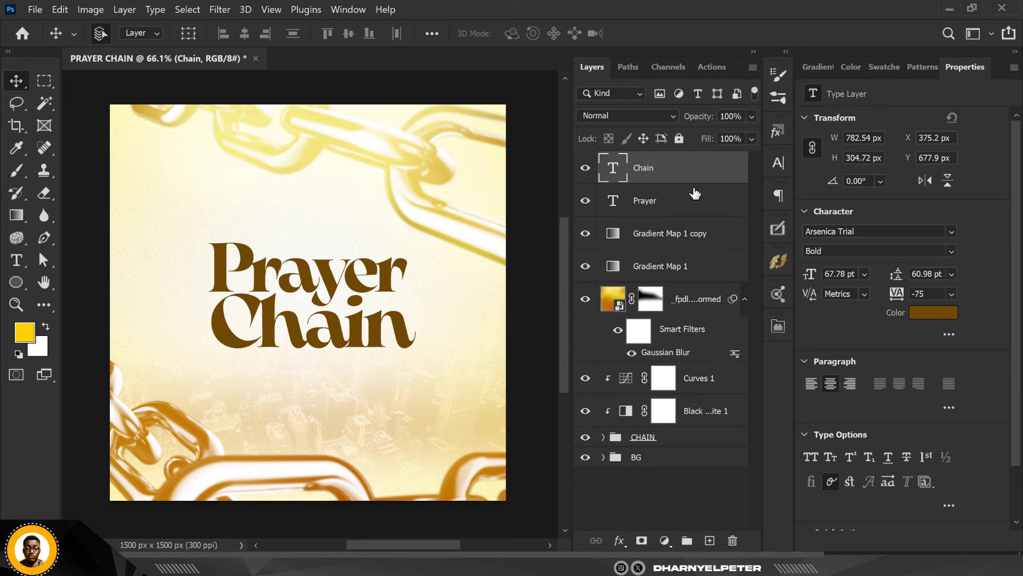
Centre both title lines together and scale them up to 67.78 pt
left_click(702, 198, "shift")
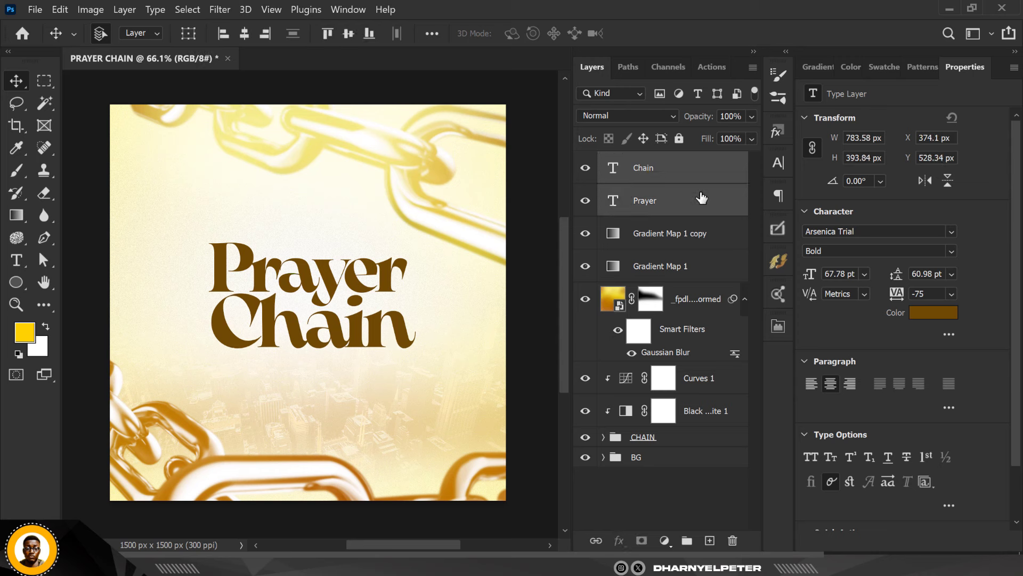
key("ctrl+t")
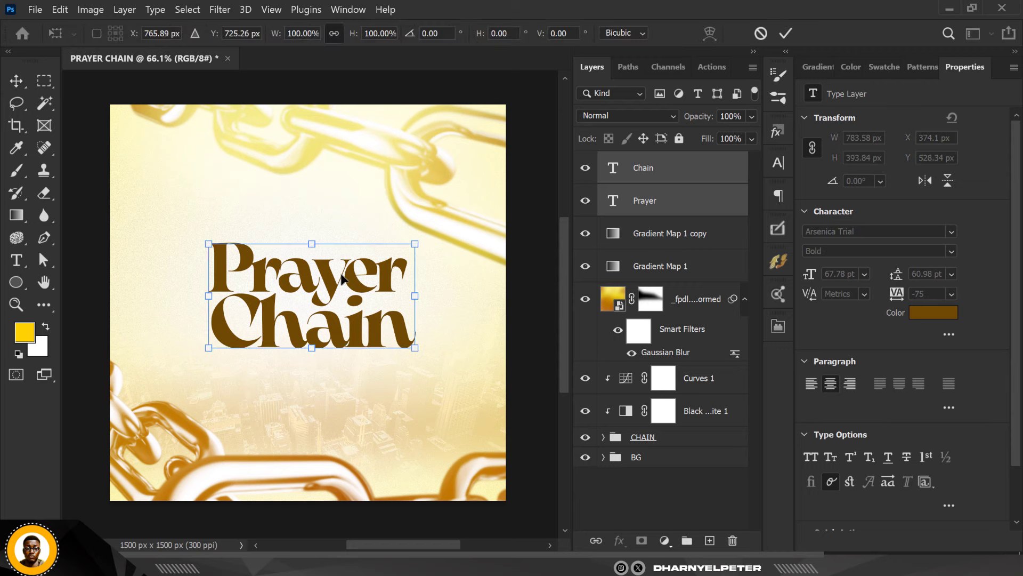
left_click_drag(340, 276, 335, 274)
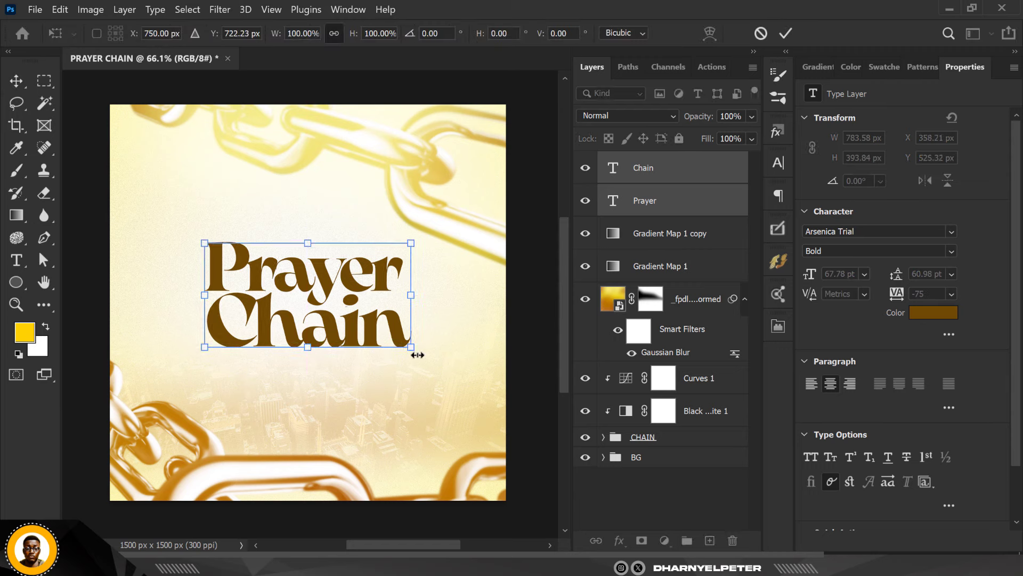
left_click_drag(412, 349, 414, 353)
key("shift+Up")
key("shift+Up")
key("Return")
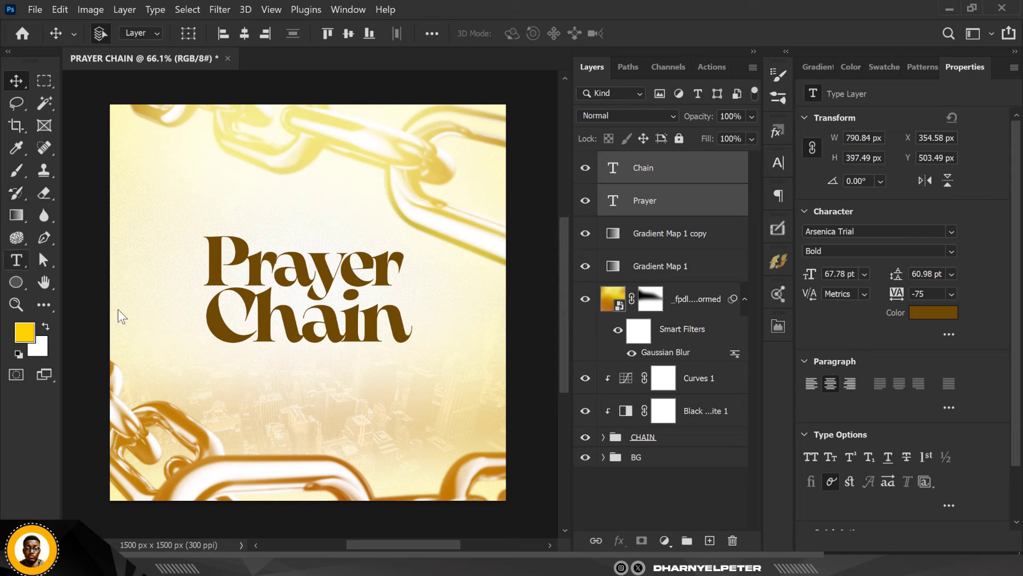
Start a horizontal text line below the title in the Reattack Quickly font
left_click(16, 260)
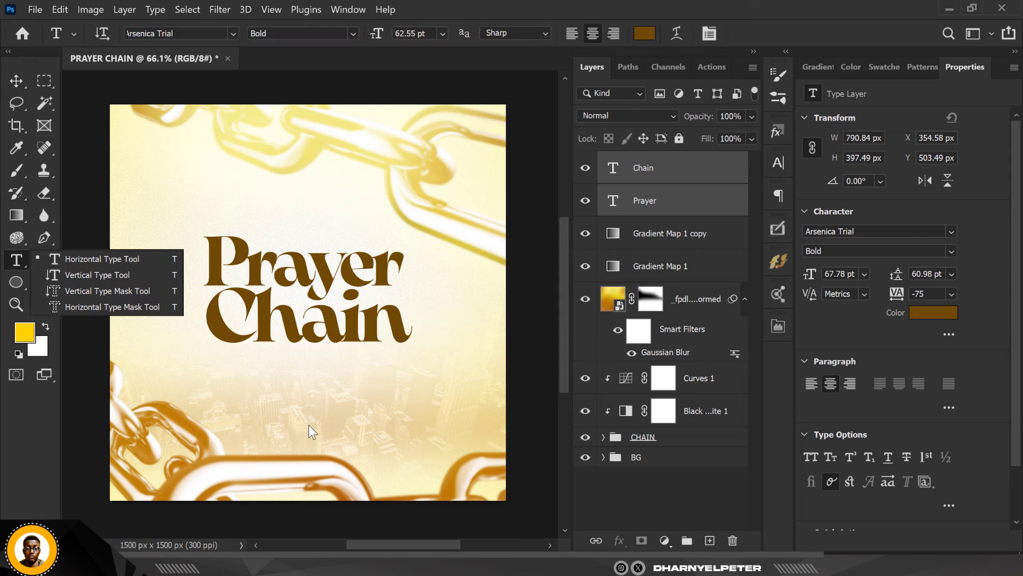
left_click(126, 257)
left_click(288, 399)
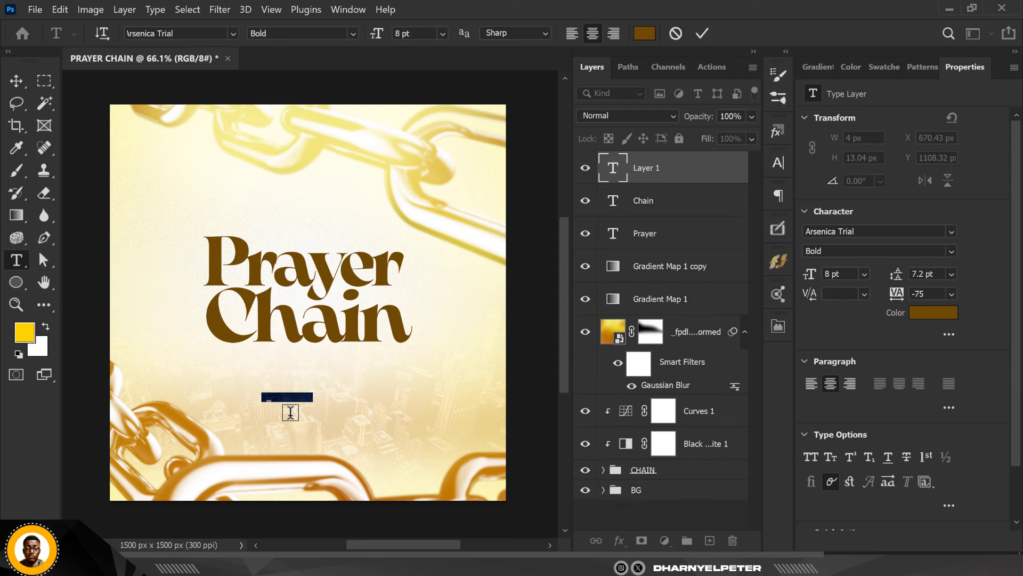
key("BackSpace")
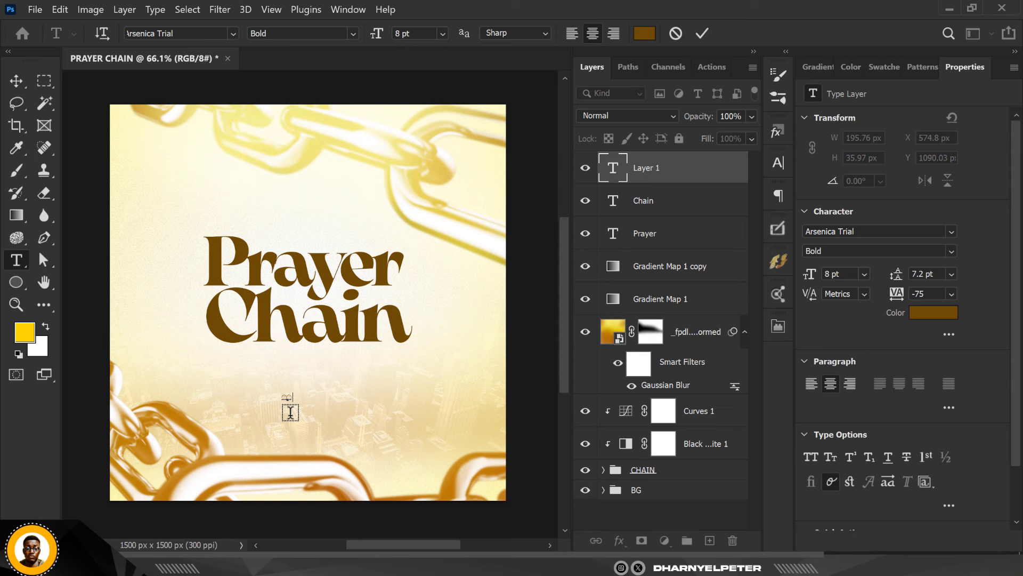
key("ctrl+a")
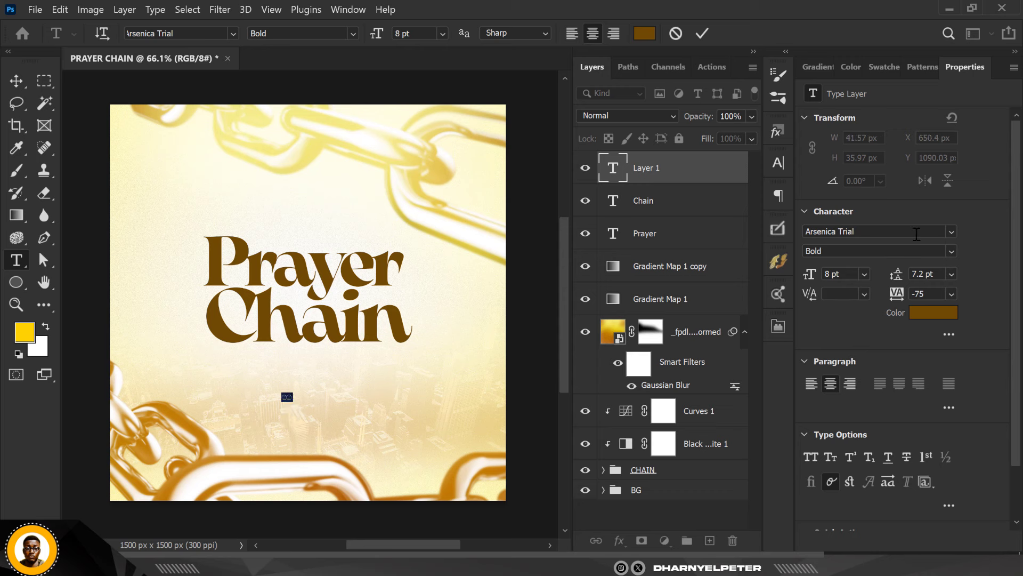
left_click(894, 235)
left_click(952, 232)
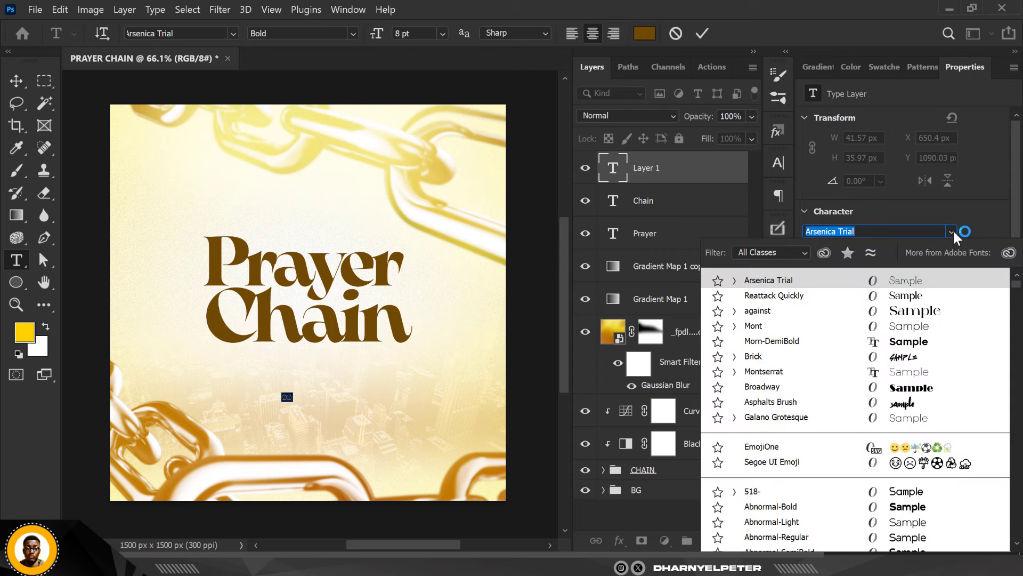
left_click(903, 296)
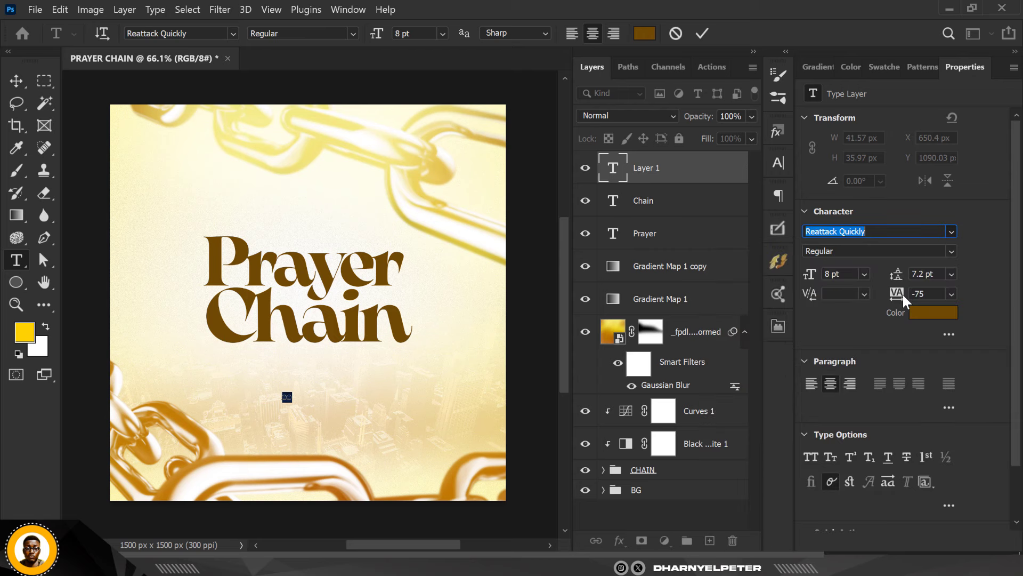
Type the subtitle '30 Days of fasting & prayers' and commit it
scroll(288, 397, "up", 5)
left_click(291, 395)
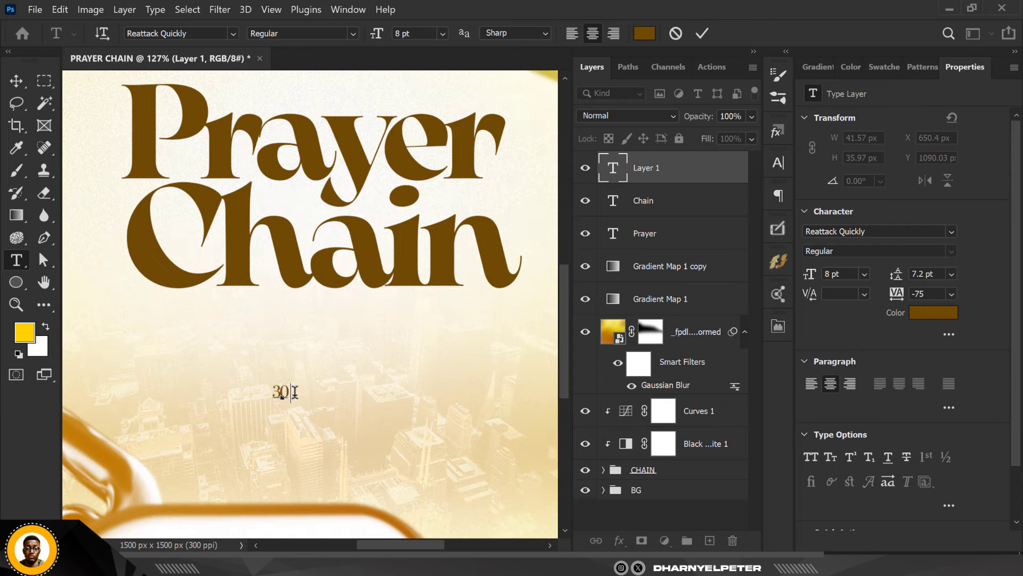
type("DAys of Fasting")
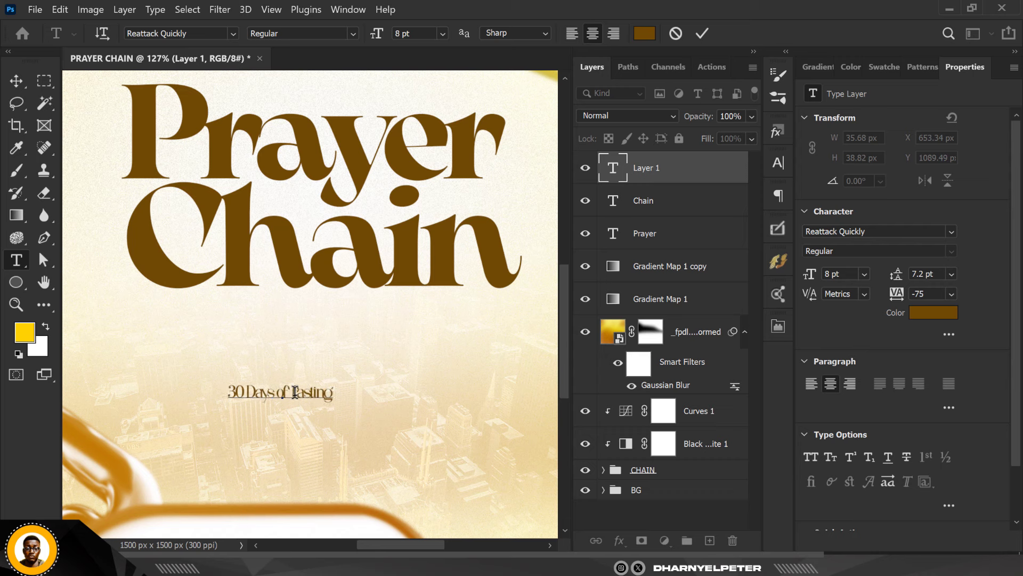
type(" & ")
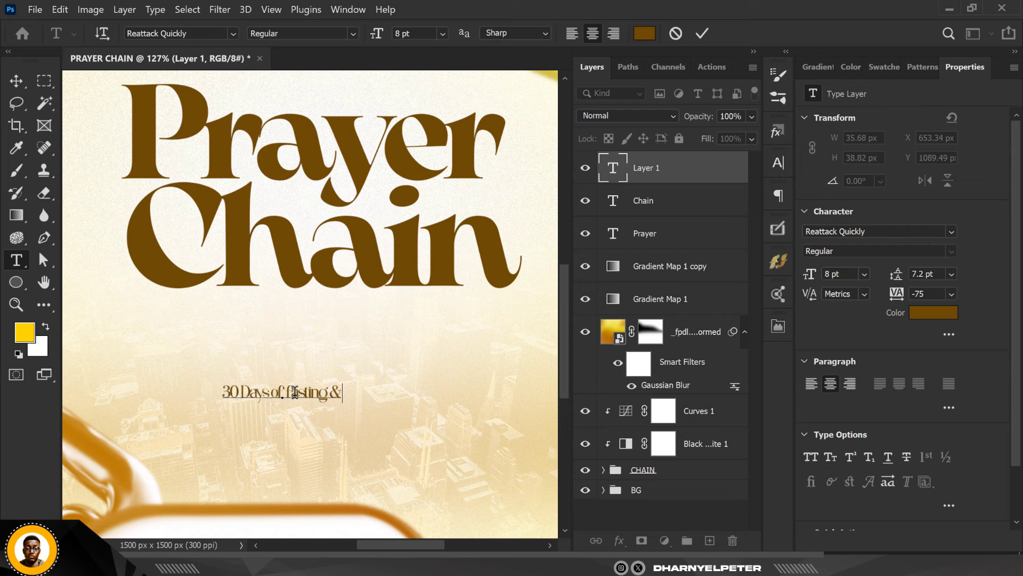
type("prayers")
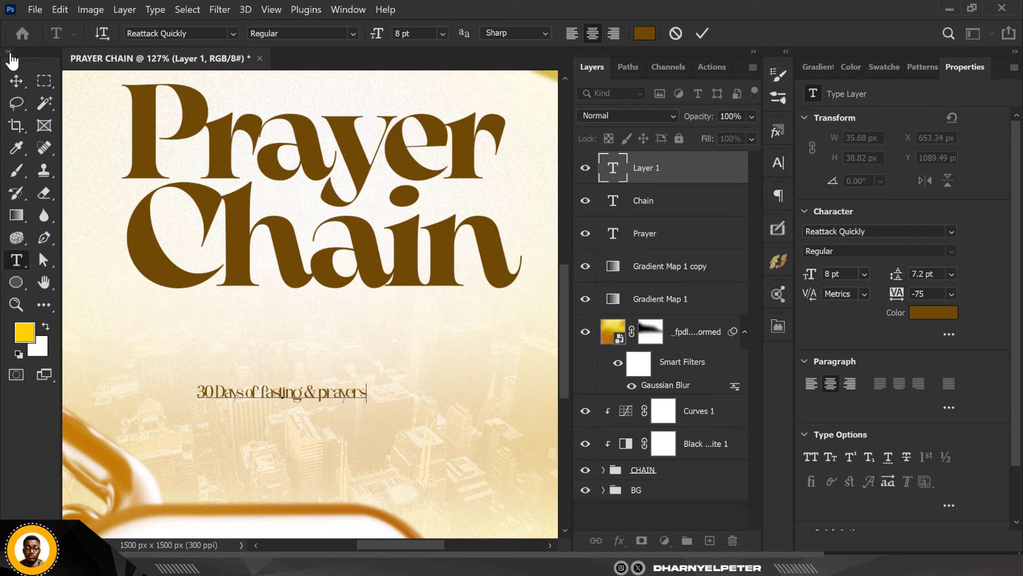
left_click(16, 80)
left_click(951, 293)
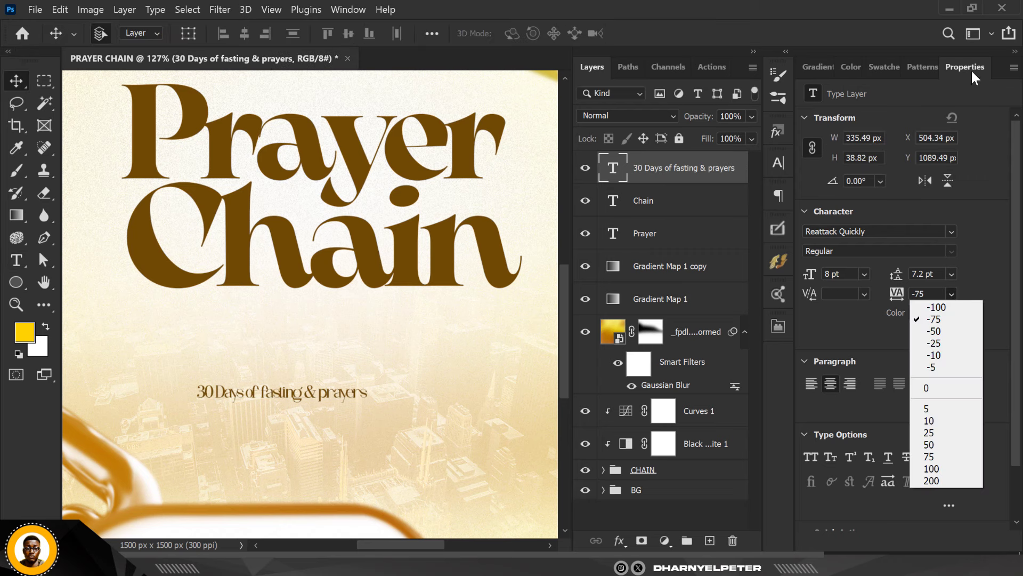
Set subtitle tracking to -25, scale it to 13.63 pt, and centre it just below Chain
left_click(942, 343)
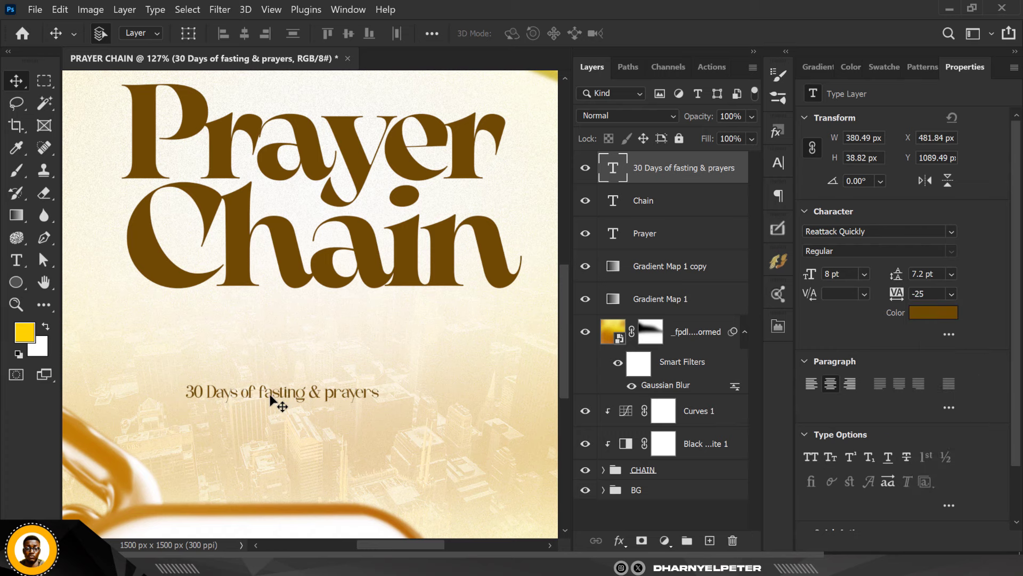
scroll(337, 398, "down", 2)
key("ctrl+t")
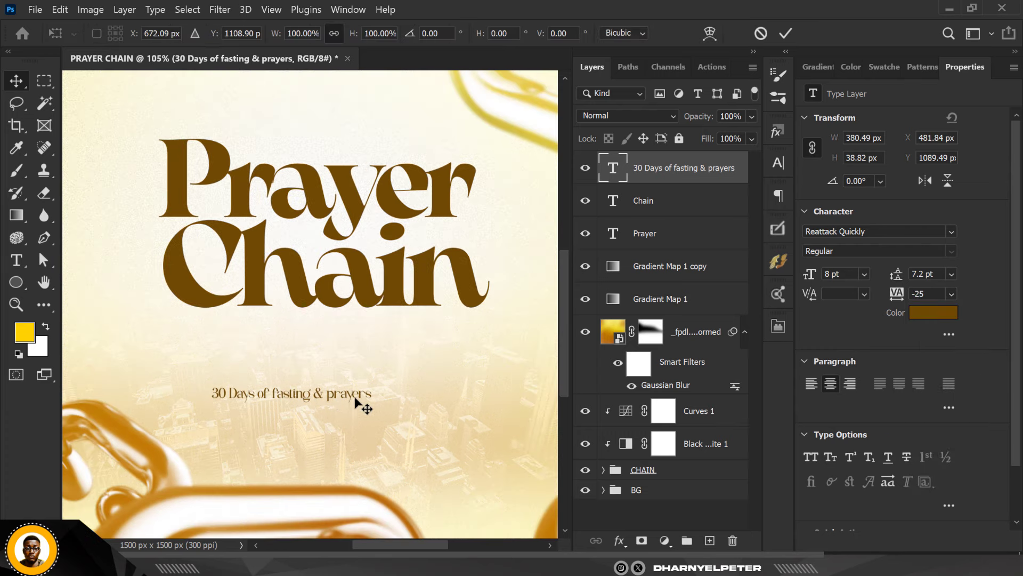
left_click_drag(380, 380, 483, 347)
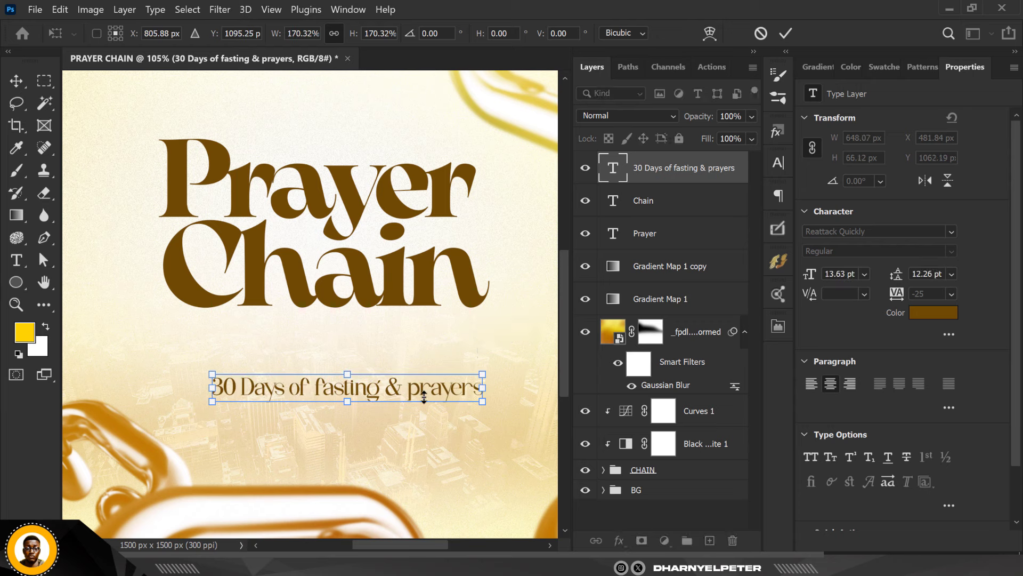
left_click_drag(422, 374, 405, 335)
key("Return")
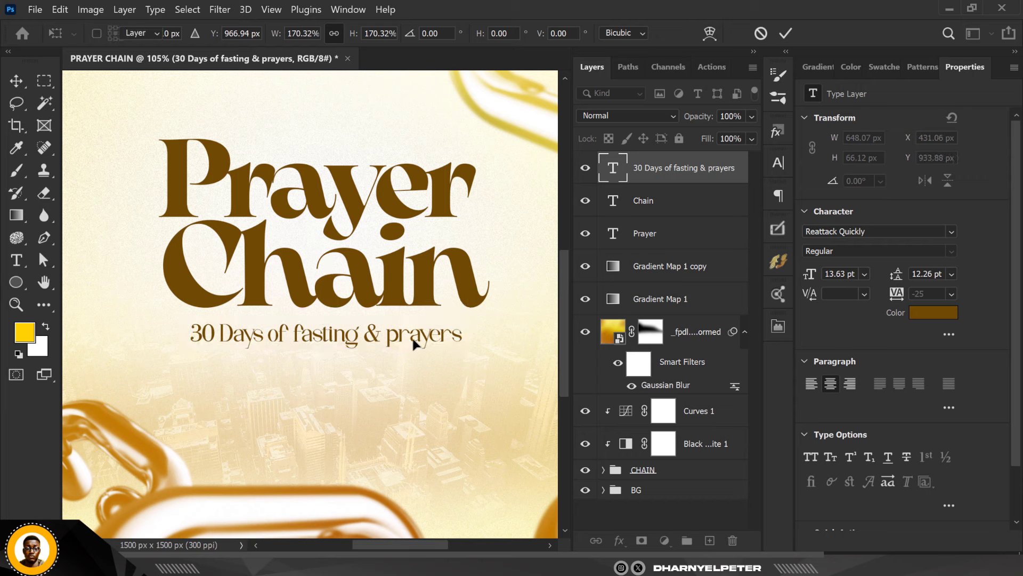
key("Up")
key("Up")
key("Up")
key("Up")
key("Up")
key("Up")
key("Up")
key("Up")
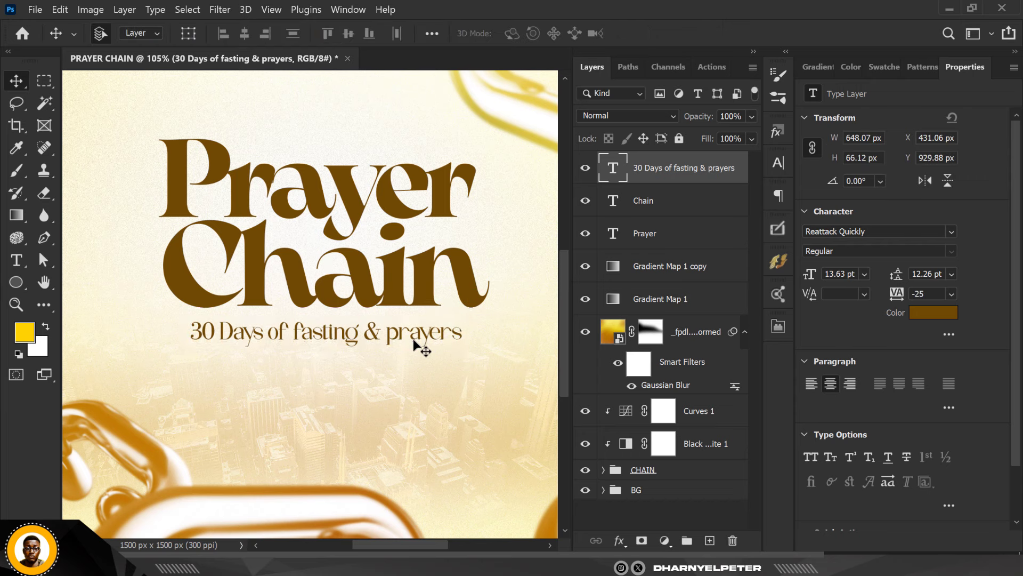
key("Up")
key("Up")
key("Up")
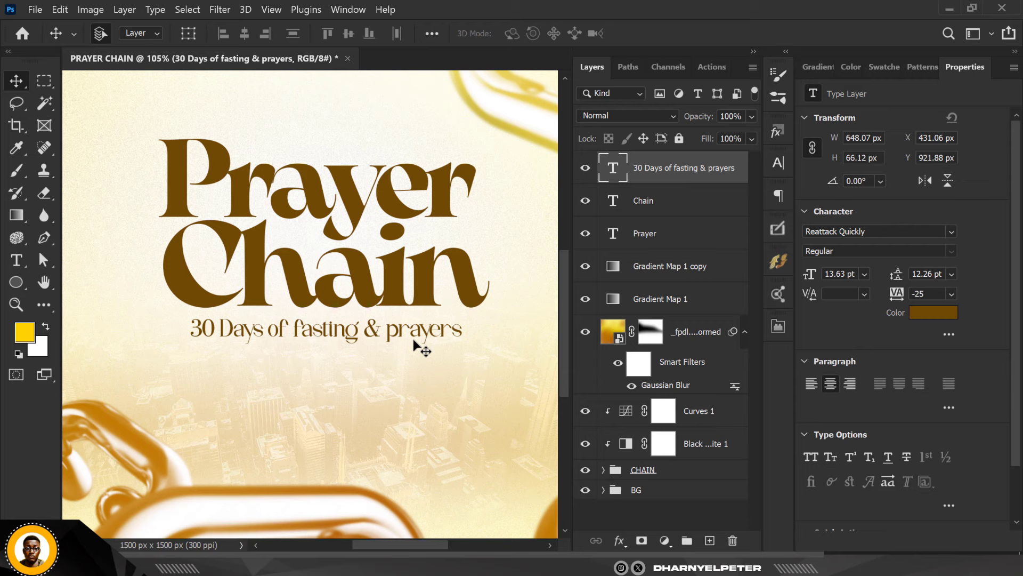
scroll(354, 303, "down", 5)
scroll(320, 266, "up", 3)
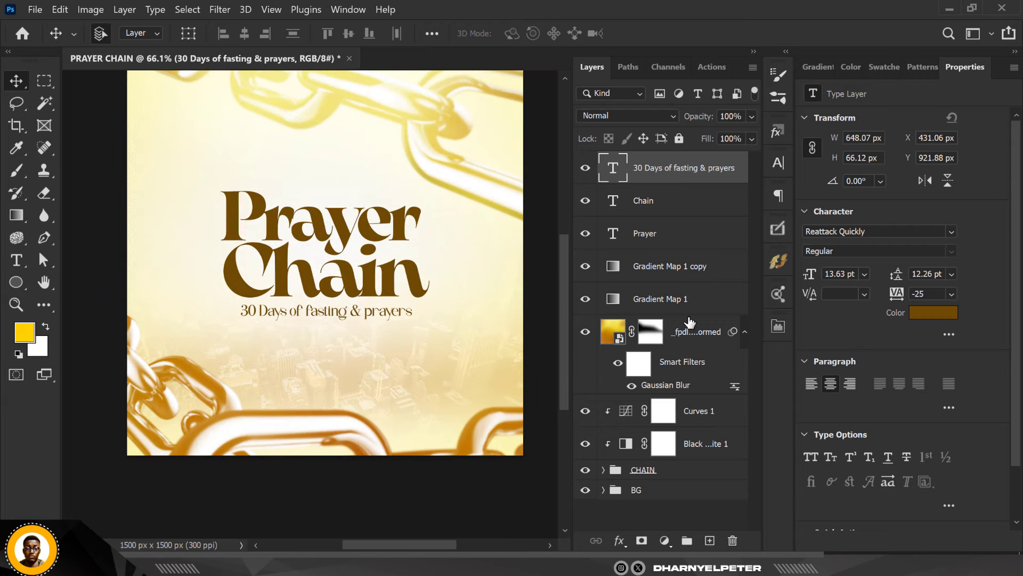
On a new layer above the BG group, paint a soft white glow behind the title
left_click(701, 269)
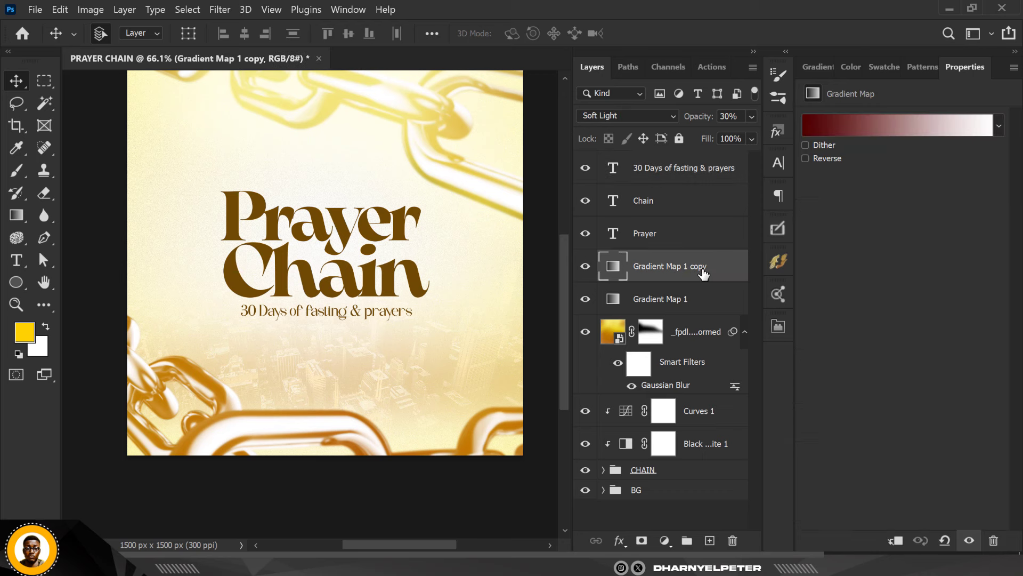
left_click(683, 471)
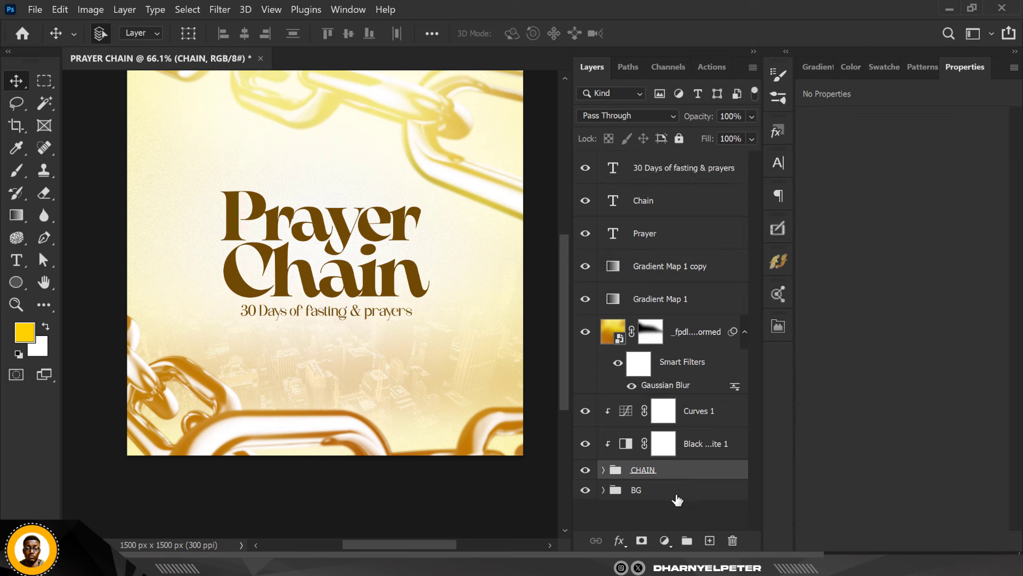
left_click(678, 492)
left_click(709, 541)
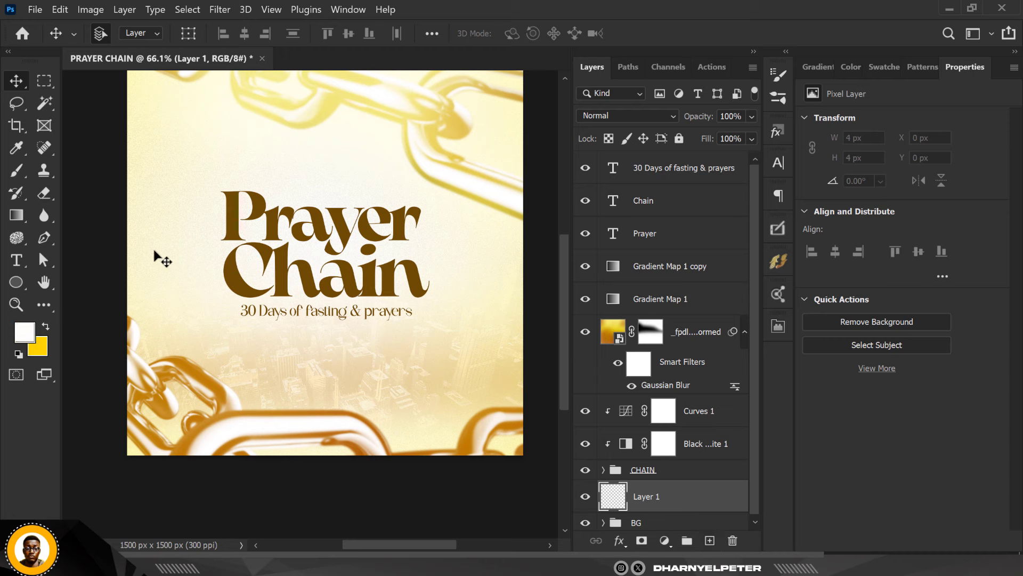
key("b")
mouse_move(252, 219)
left_mouse_down()
mouse_move(253, 245)
mouse_move(268, 226)
left_mouse_up()
mouse_move(315, 233)
left_mouse_down()
mouse_move(366, 194)
mouse_move(228, 217)
mouse_move(224, 250)
mouse_move(394, 291)
mouse_move(397, 229)
mouse_move(254, 212)
mouse_move(307, 269)
mouse_move(391, 211)
mouse_move(192, 362)
mouse_move(261, 243)
left_mouse_up()
Duplicate the subtitle line and place the copy centred just below it
scroll(263, 252, "down", 1)
scroll(262, 251, "down", 2)
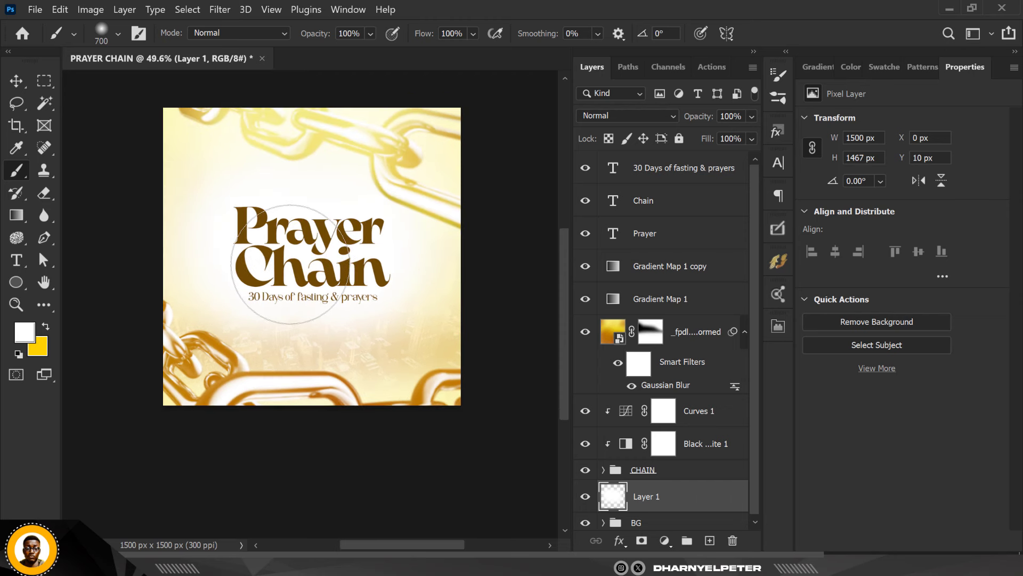
scroll(263, 252, "up", 2)
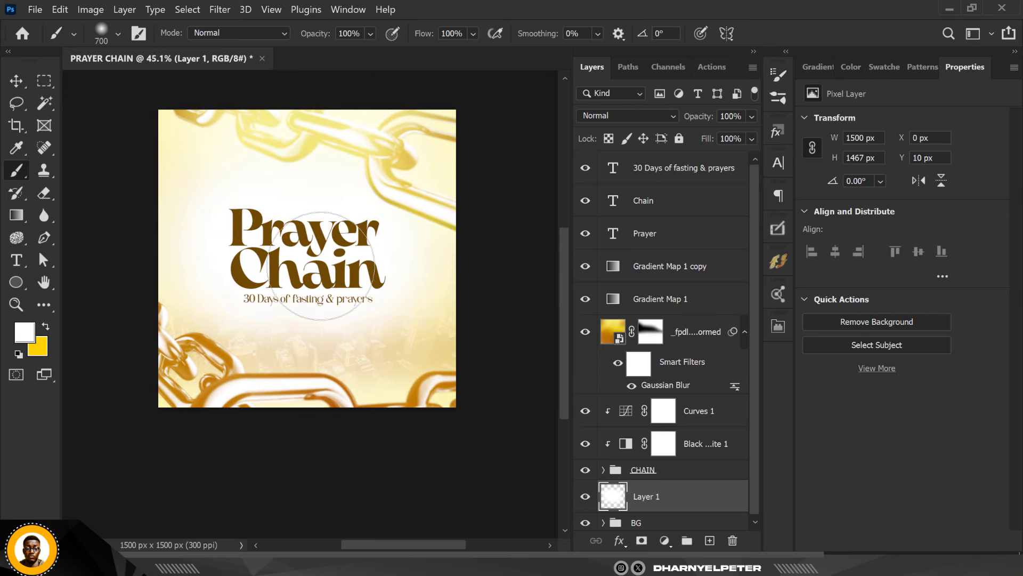
left_click(689, 171)
scroll(219, 331, "up", 2)
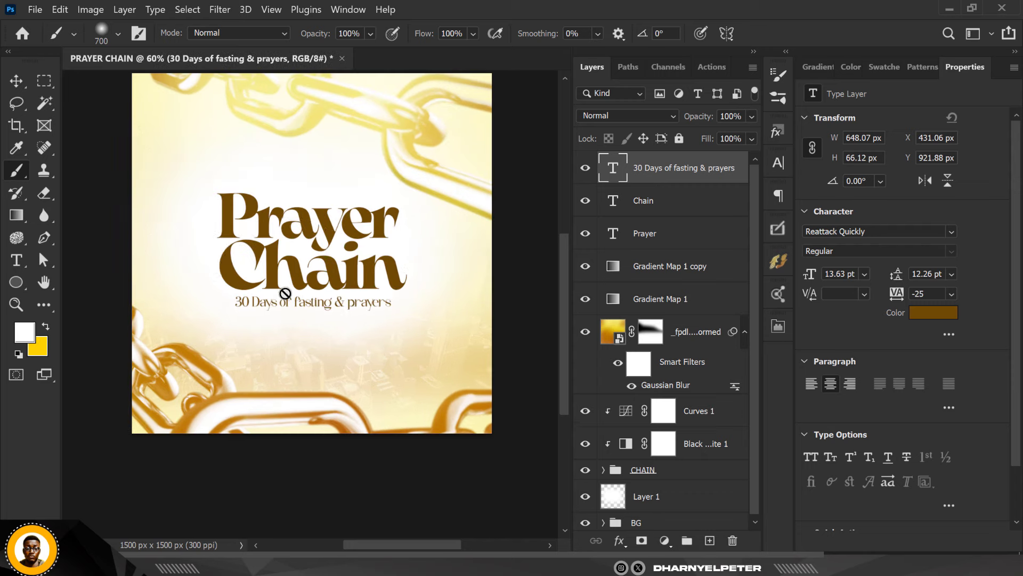
left_click(14, 80)
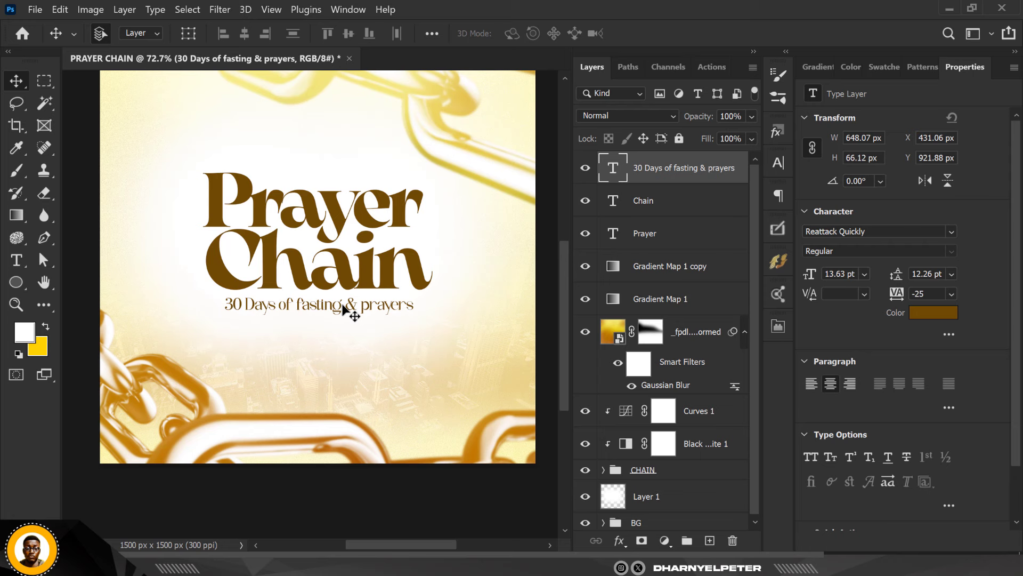
left_click_drag(340, 306, 340, 343)
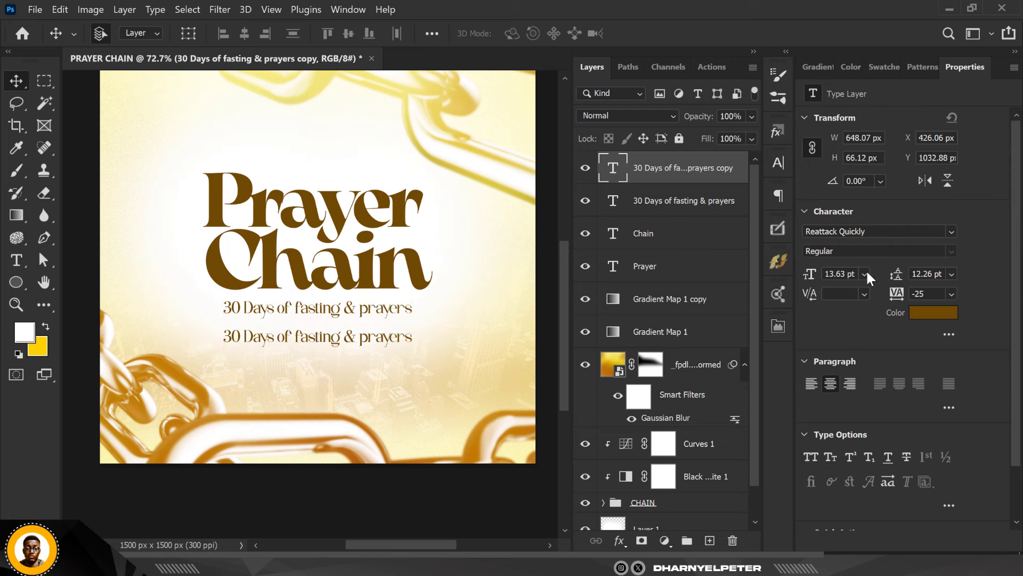
Retype the copied line as '1st - 30th September' in Morn-DemiBold
double_click(612, 170)
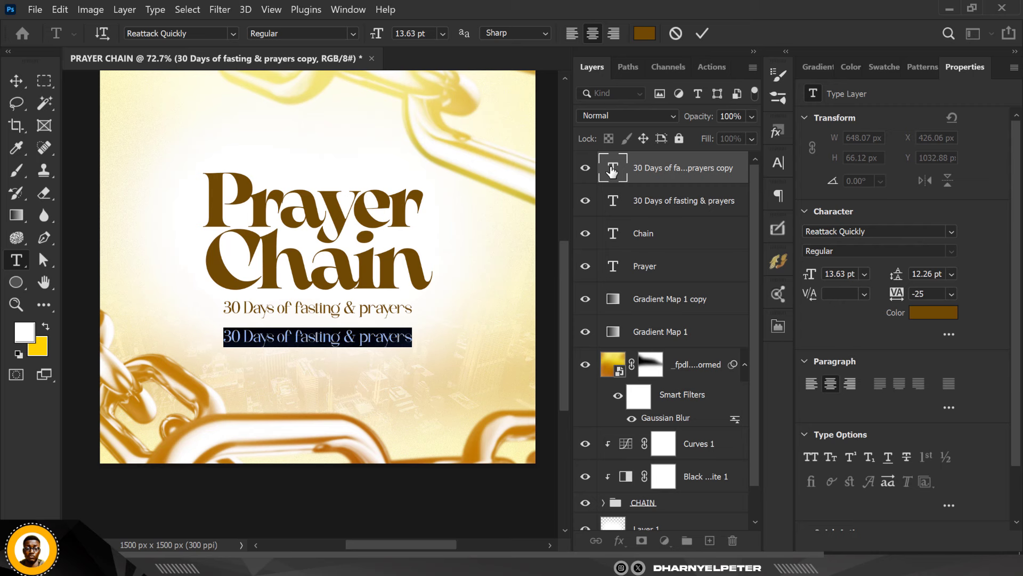
type("1st")
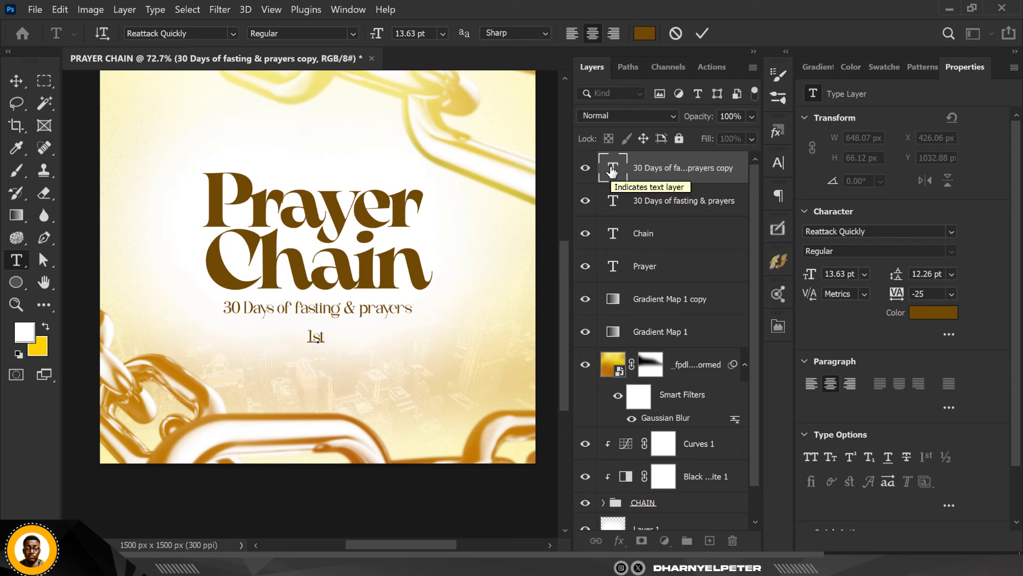
type(" - 30th September")
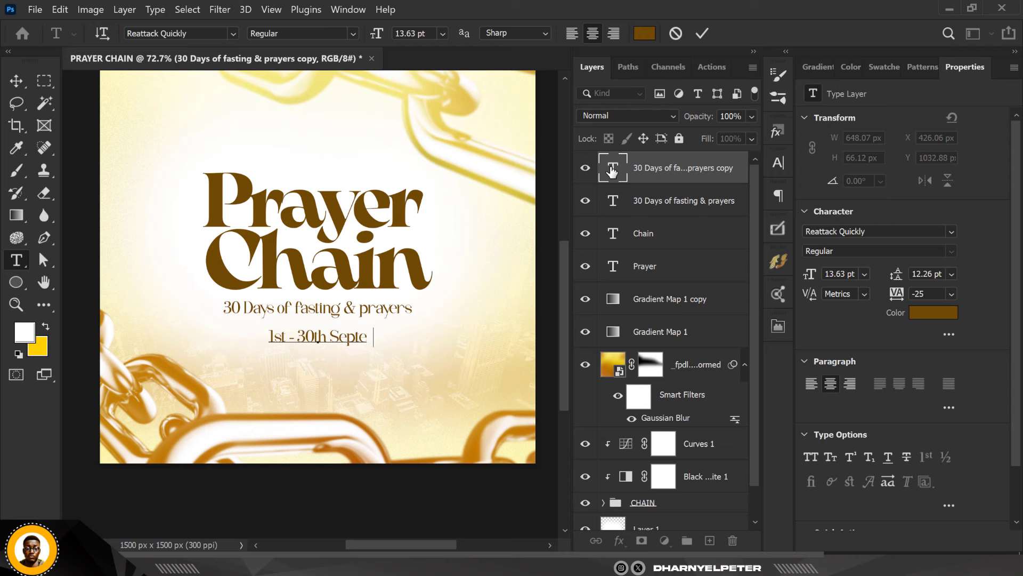
left_click(16, 81)
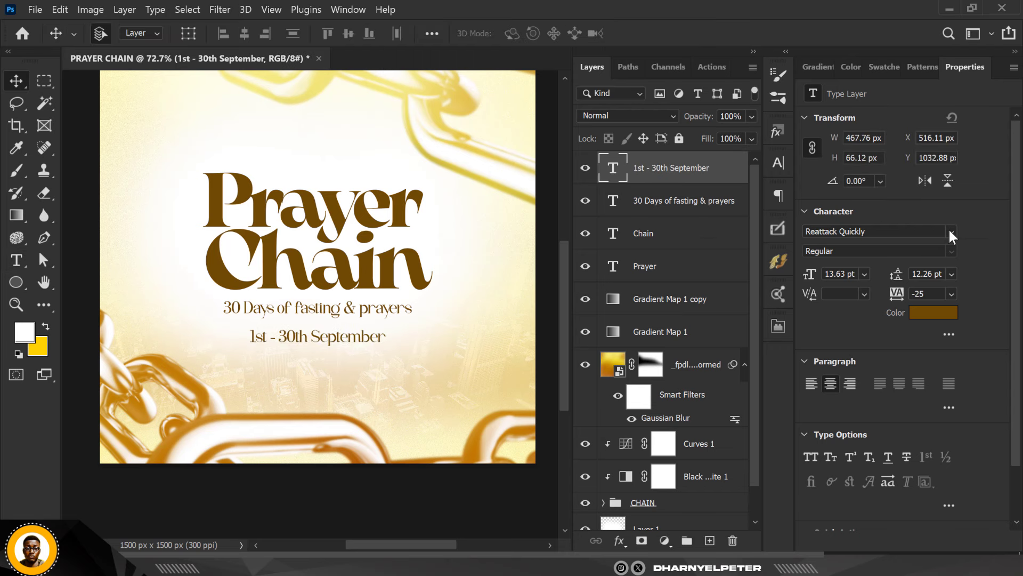
left_click(950, 232)
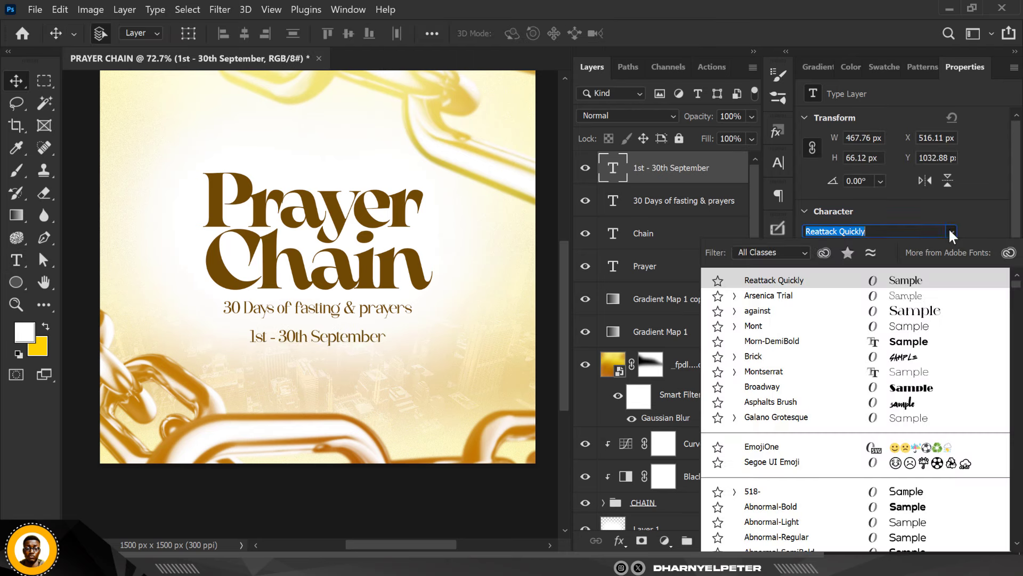
left_click(770, 342)
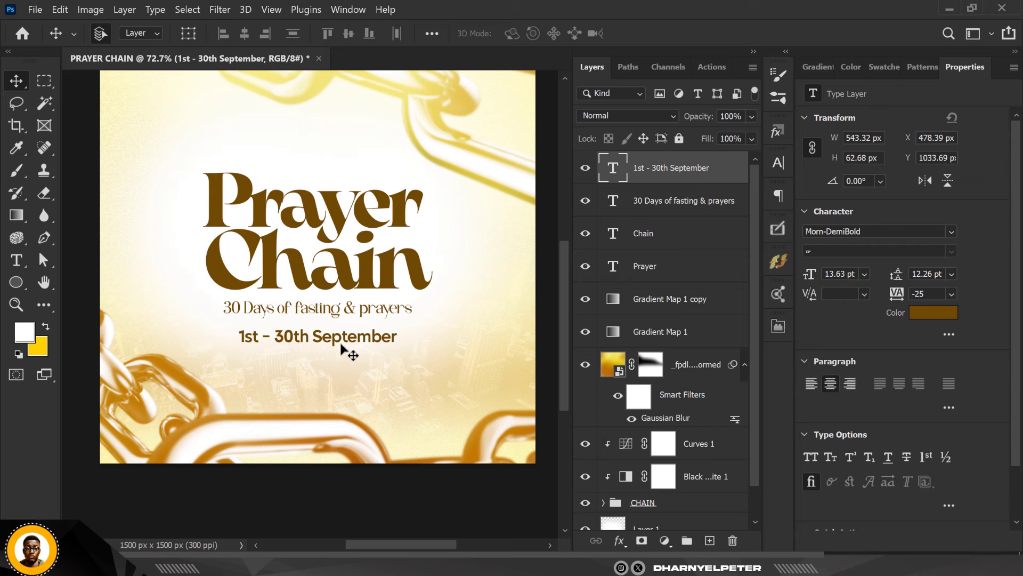
Centre the date under the subtitle and shrink it to 96% (13.08 pt)
left_click_drag(354, 336, 338, 366)
key("ctrl+t")
scroll(394, 373, "up", 3)
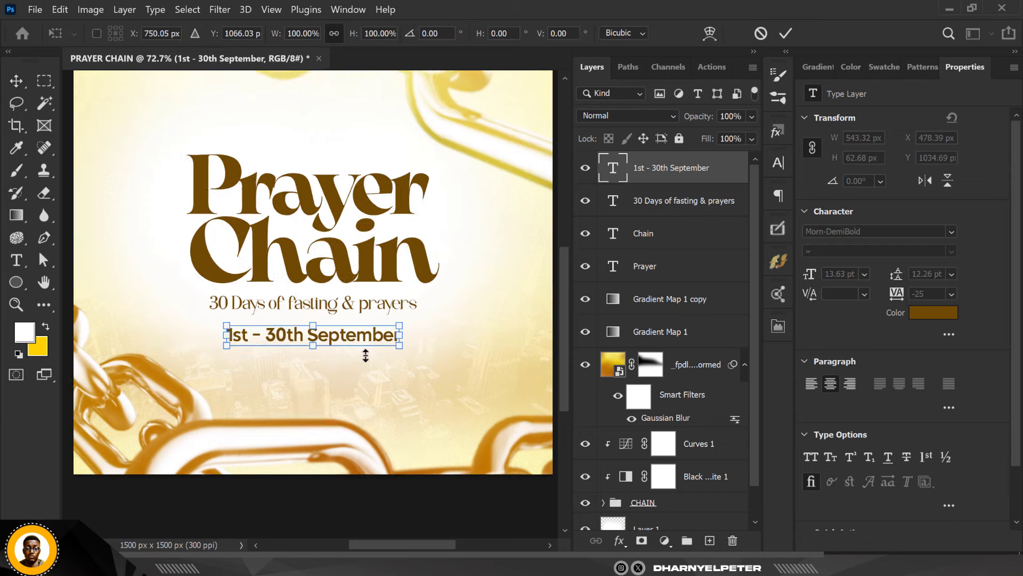
left_click_drag(416, 342, 413, 345)
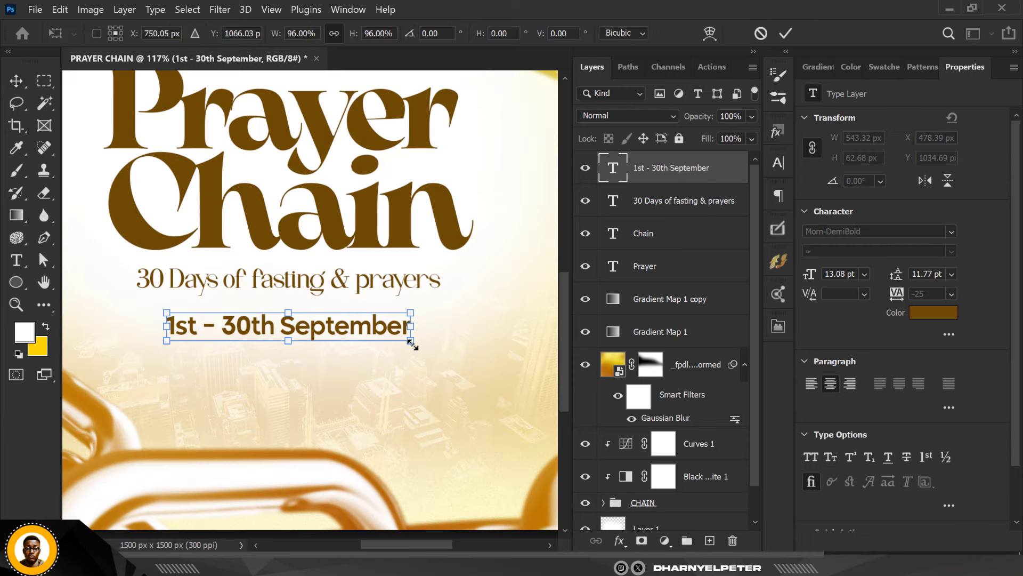
key("Return")
scroll(384, 330, "down", 4)
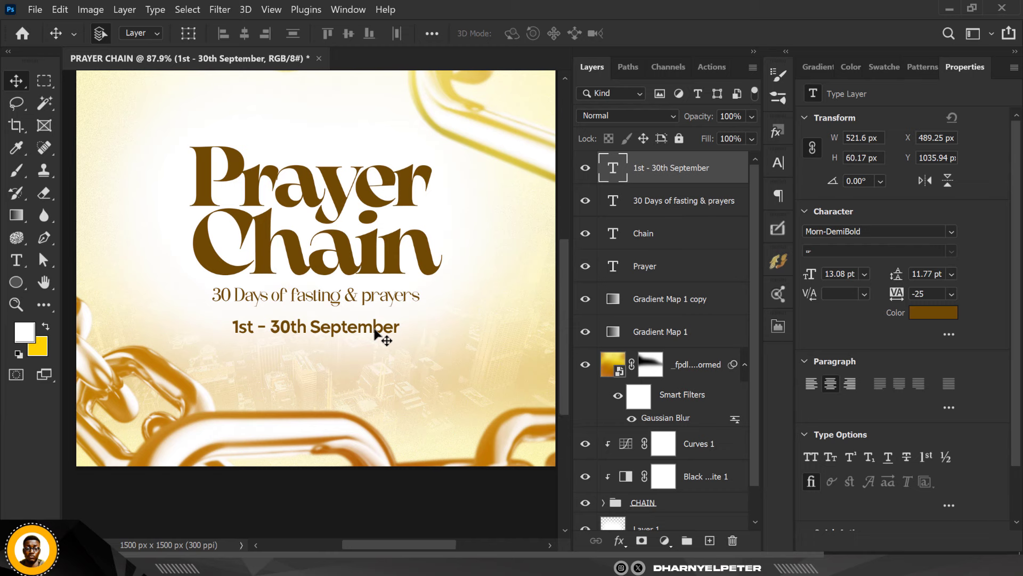
scroll(387, 291, "up", 2)
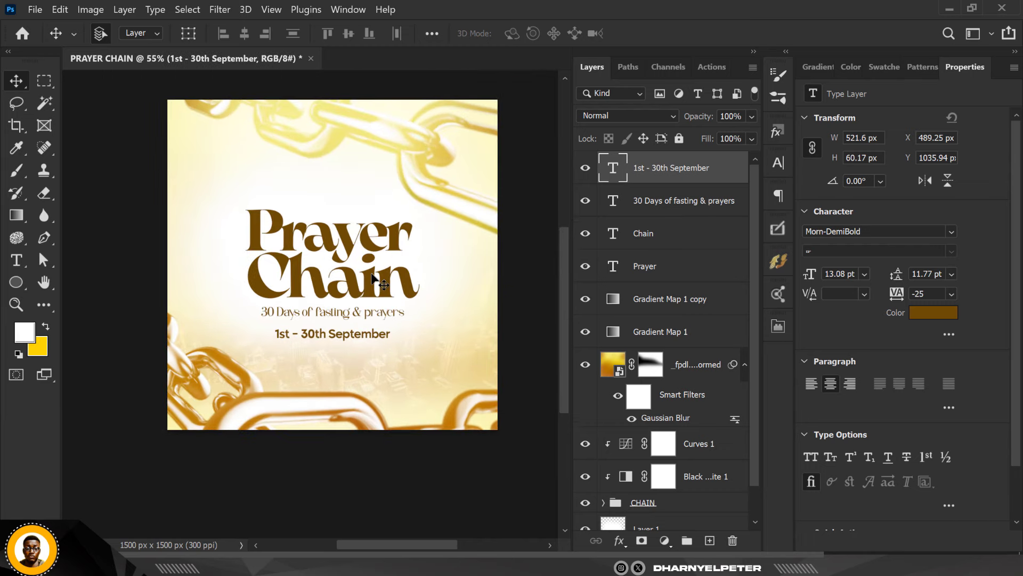
scroll(675, 441, "down", 1)
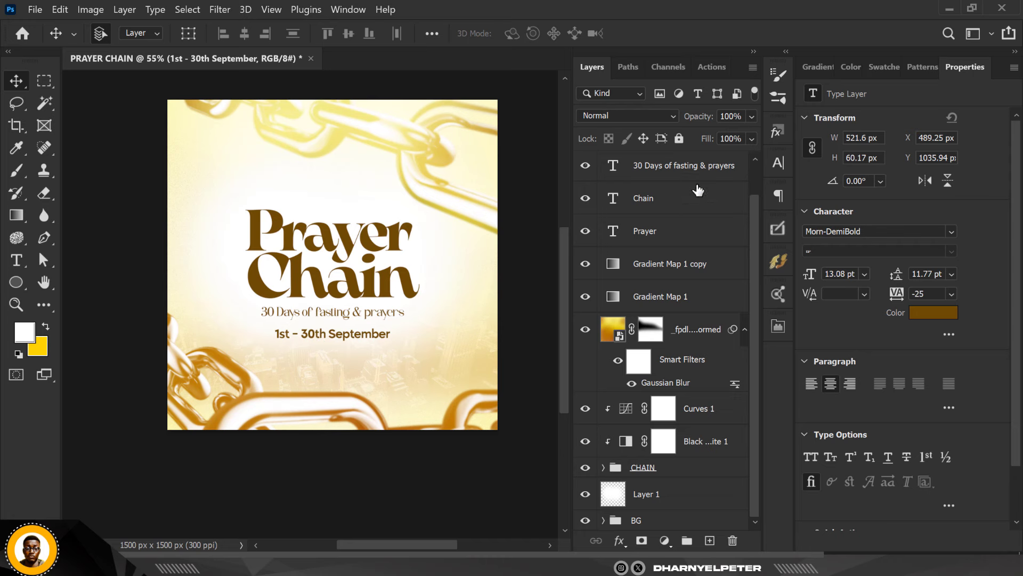
scroll(693, 186, "up", 1)
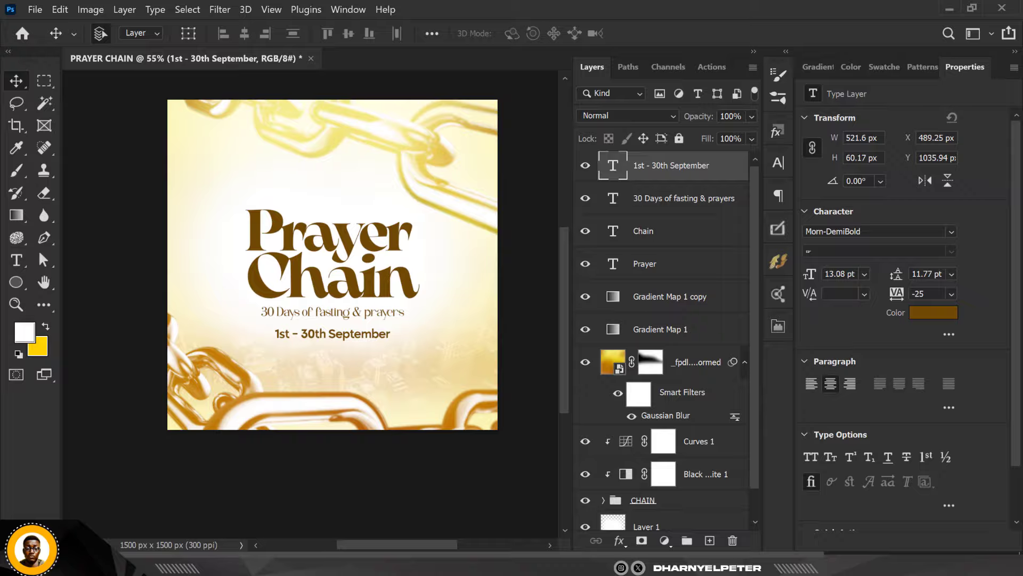
key("alt+Tab")
Place the GraceLife logo file into the flyer above the title
left_click(448, 128)
left_click_drag(447, 118, 328, 200)
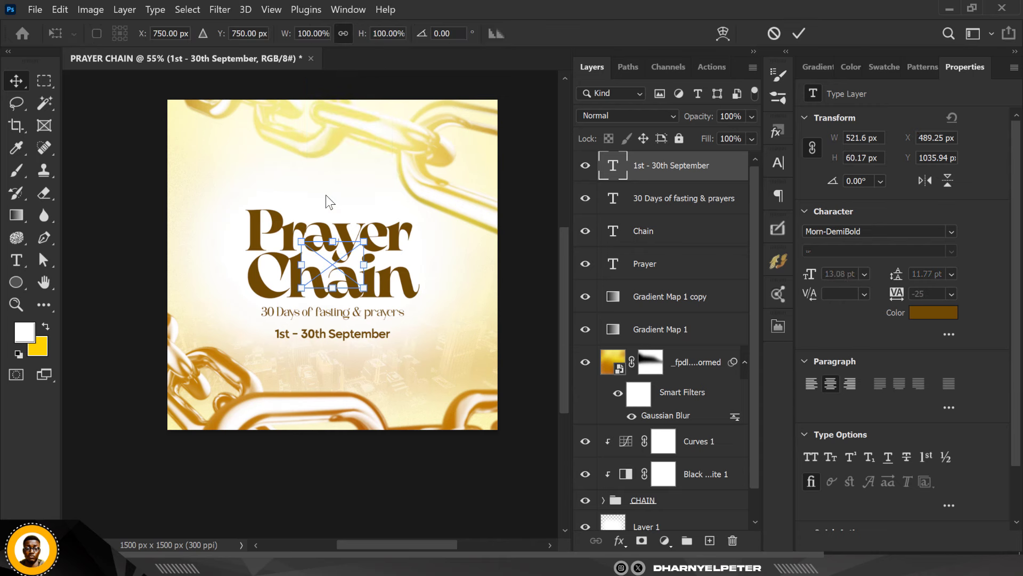
left_click_drag(341, 273, 339, 184)
key("Return")
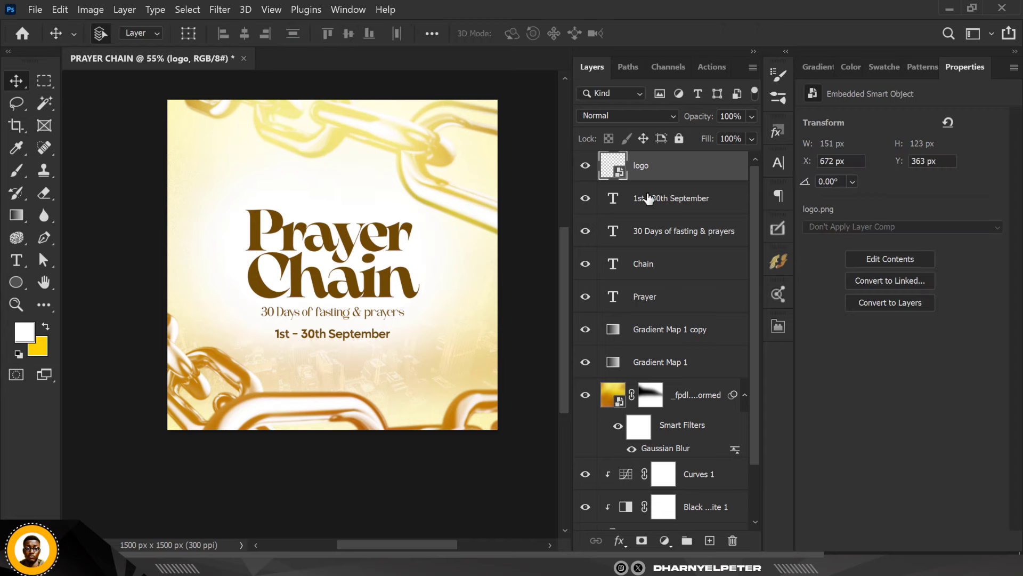
Add a 100% Color Overlay to the logo using the title's brown 704804
right_click(681, 171)
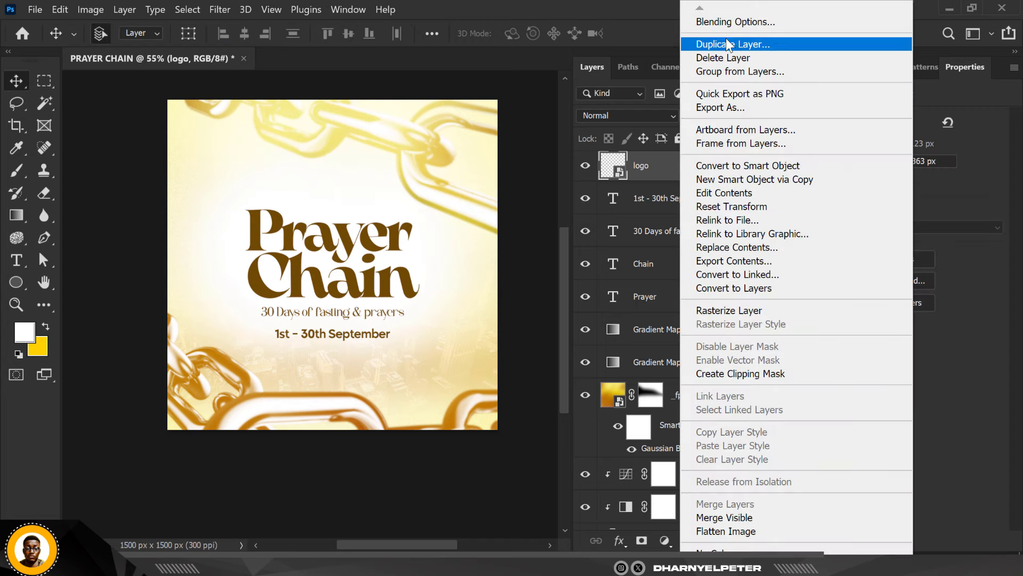
left_click(725, 23)
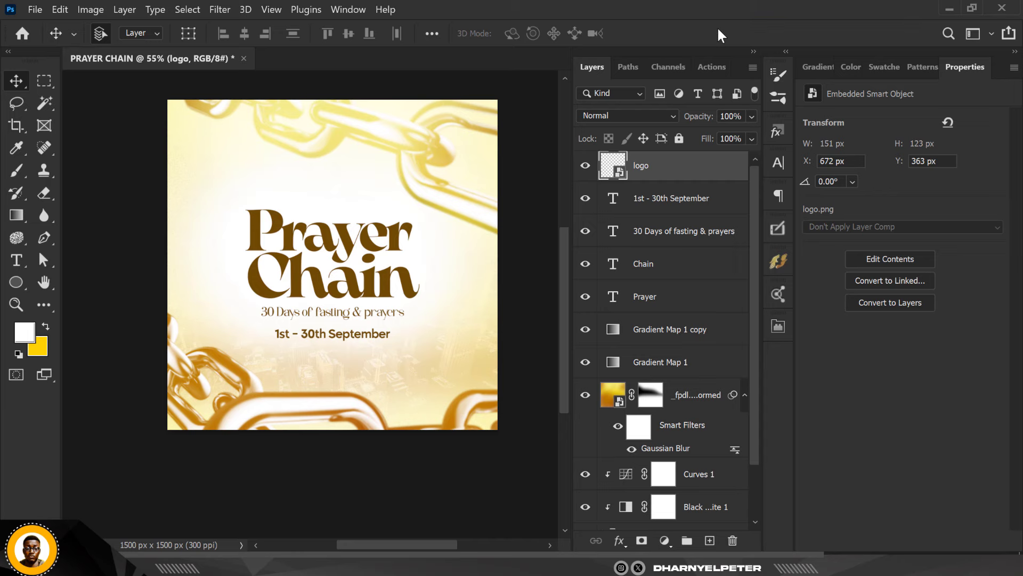
left_click_drag(731, 21, 707, 22)
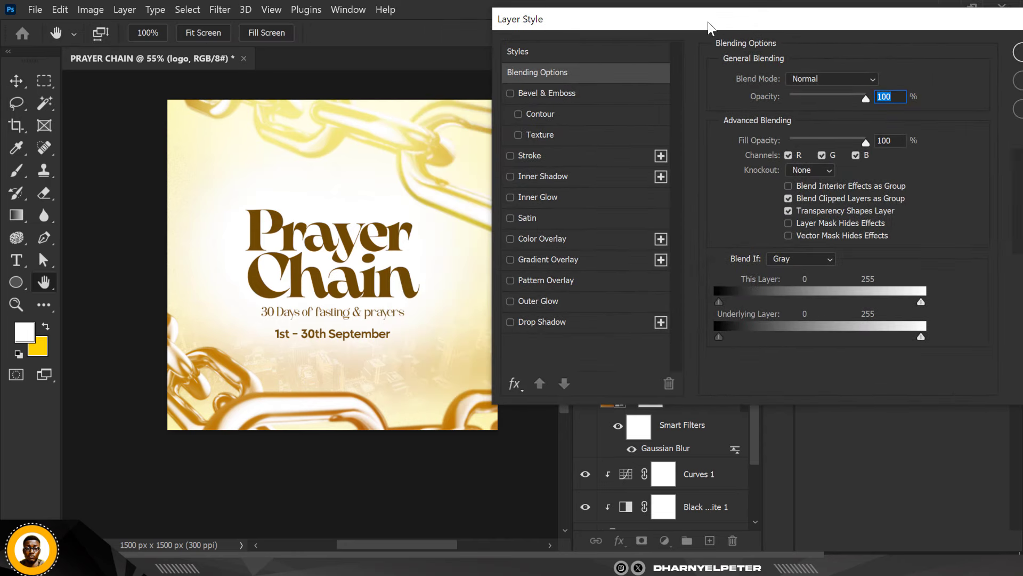
left_click(552, 239)
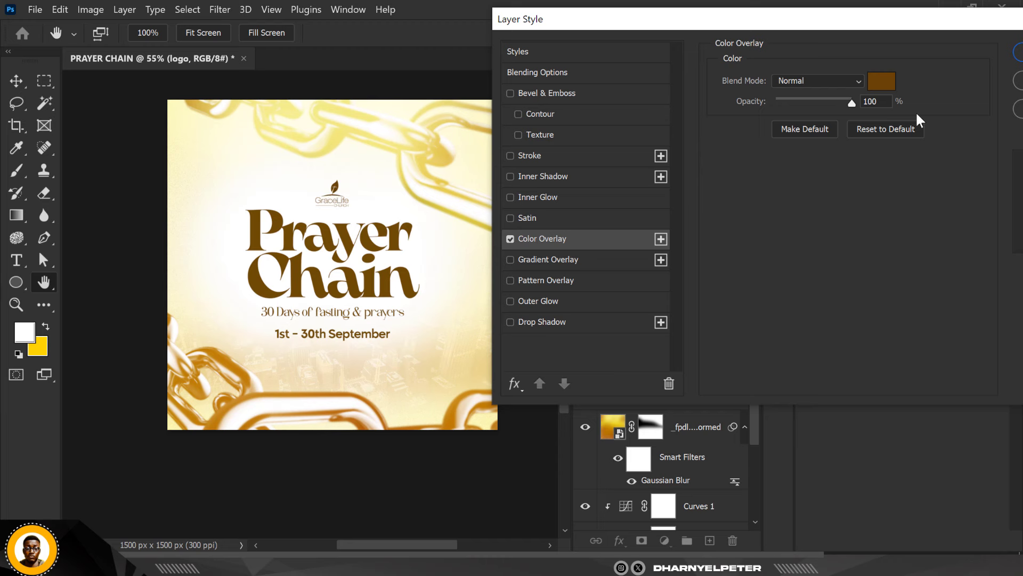
left_click(881, 82)
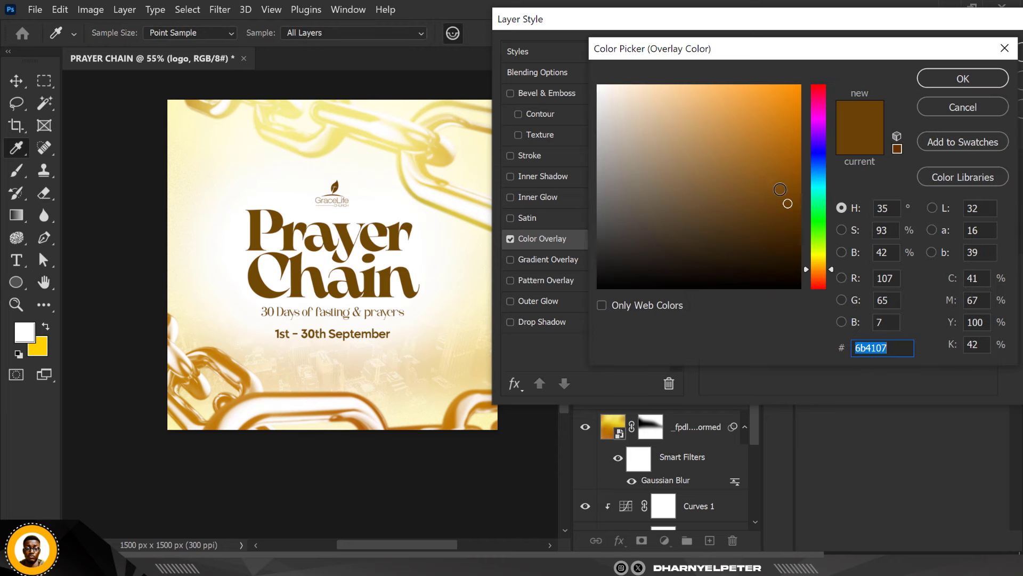
left_click(647, 101)
left_click(760, 100)
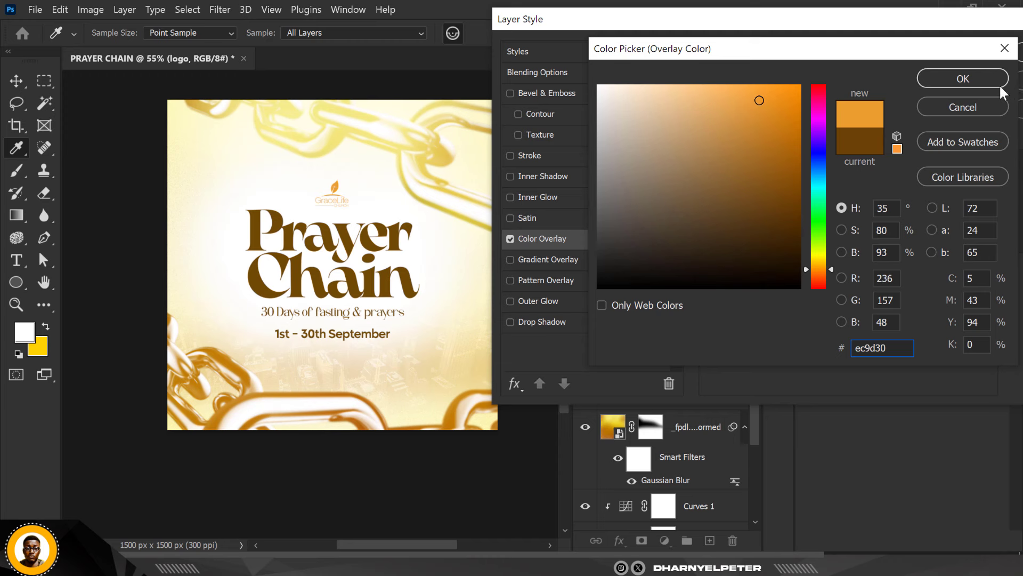
left_click(953, 106)
left_click(880, 81)
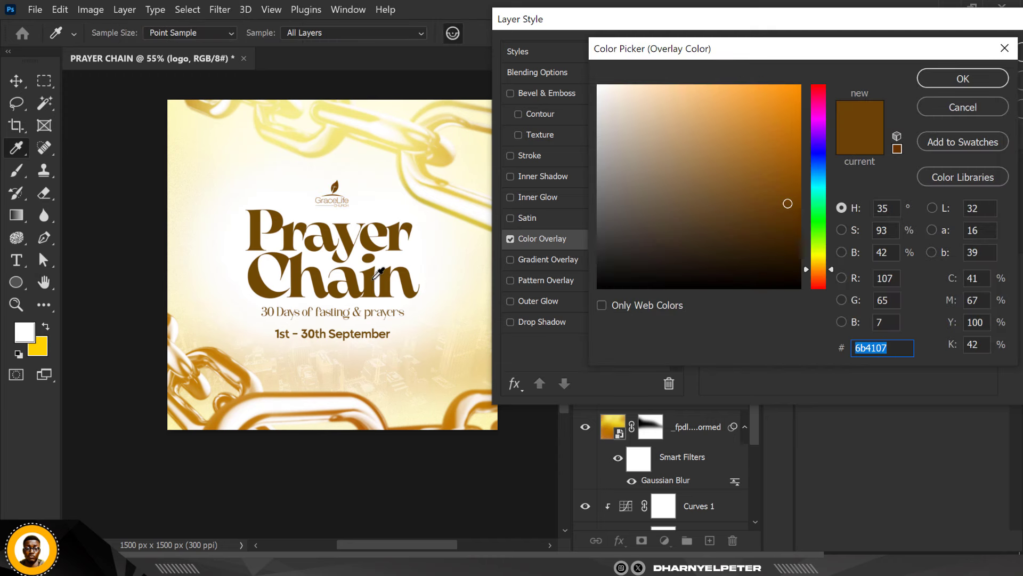
left_click(371, 293)
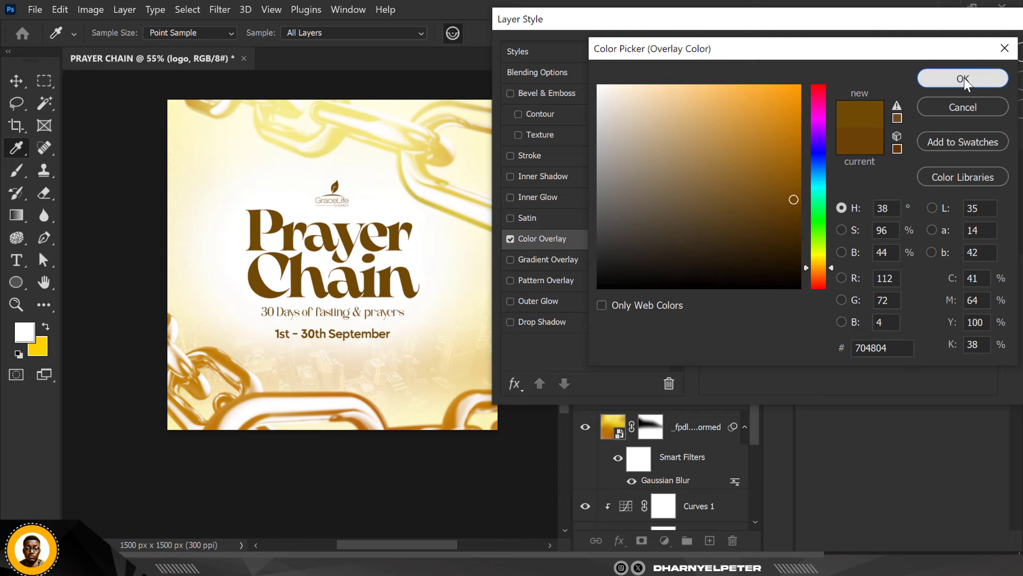
left_click(973, 80)
left_click_drag(941, 22, 820, 27)
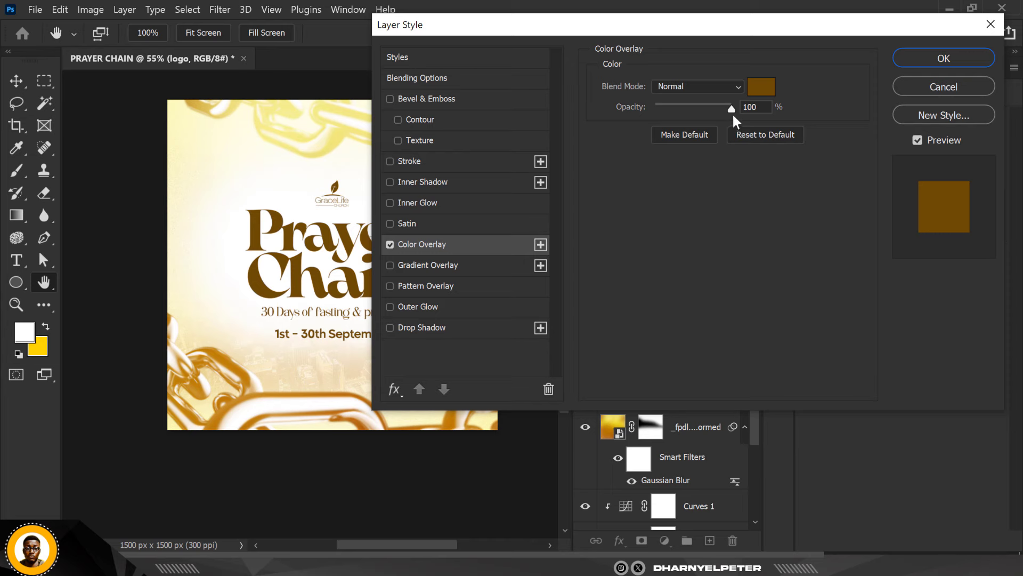
left_click_drag(731, 107, 754, 114)
Apply the brown overlay and scale the GraceLife logo up
left_click(958, 57)
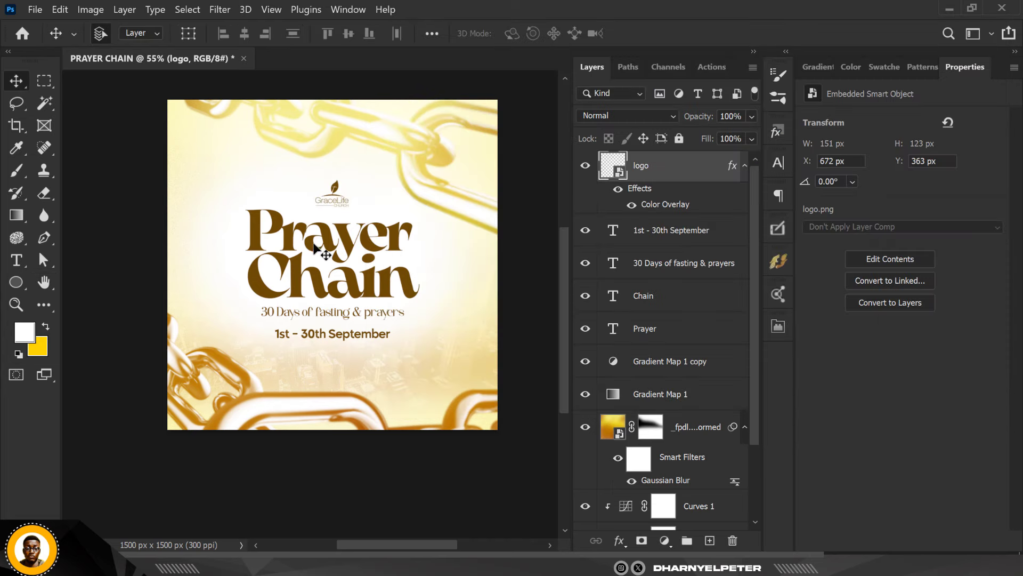
key("ctrl+t")
scroll(355, 187, "up", 5)
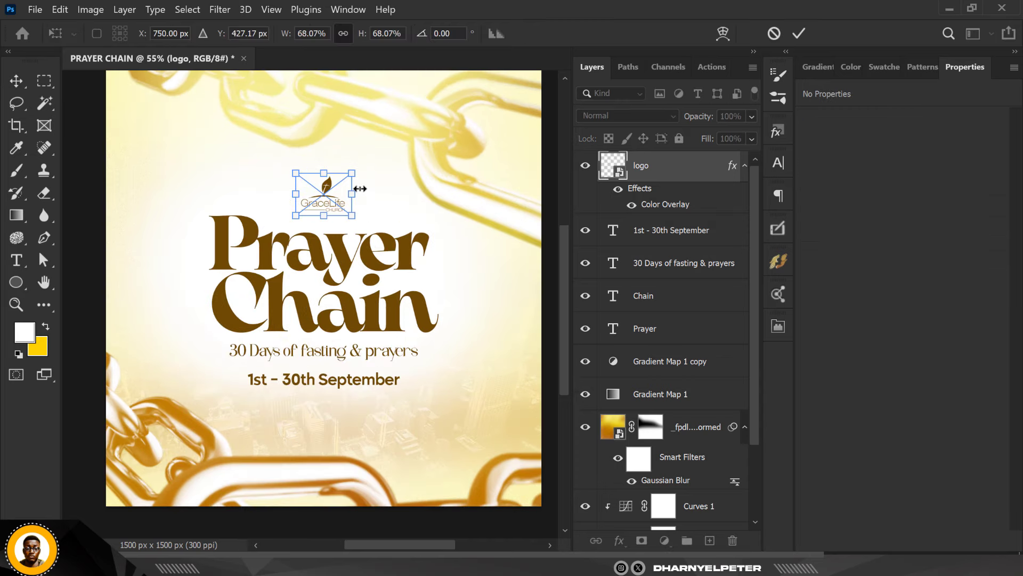
left_click_drag(355, 168, 323, 183)
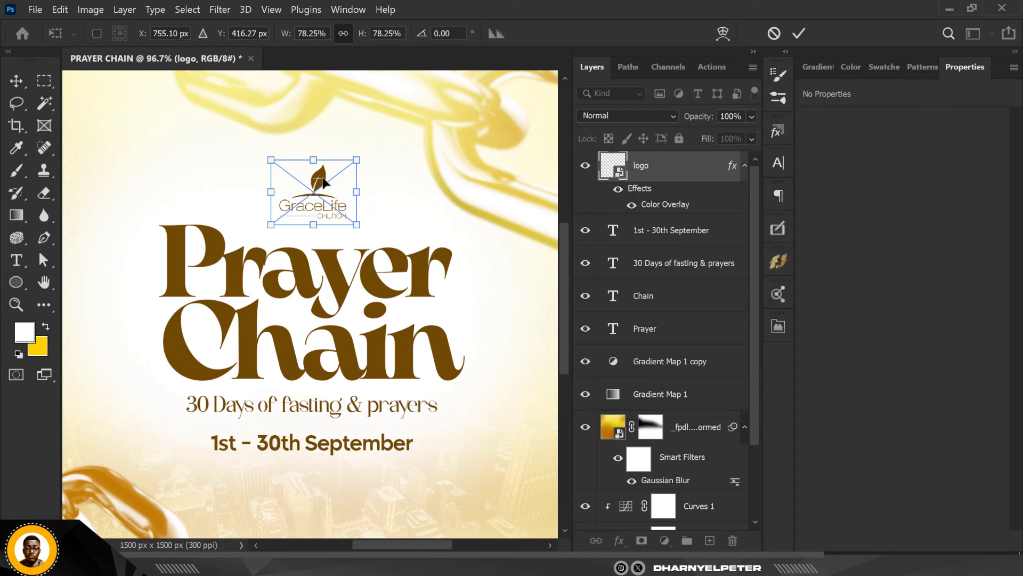
key("Return")
scroll(320, 242, "down", 5)
scroll(321, 249, "down", 1)
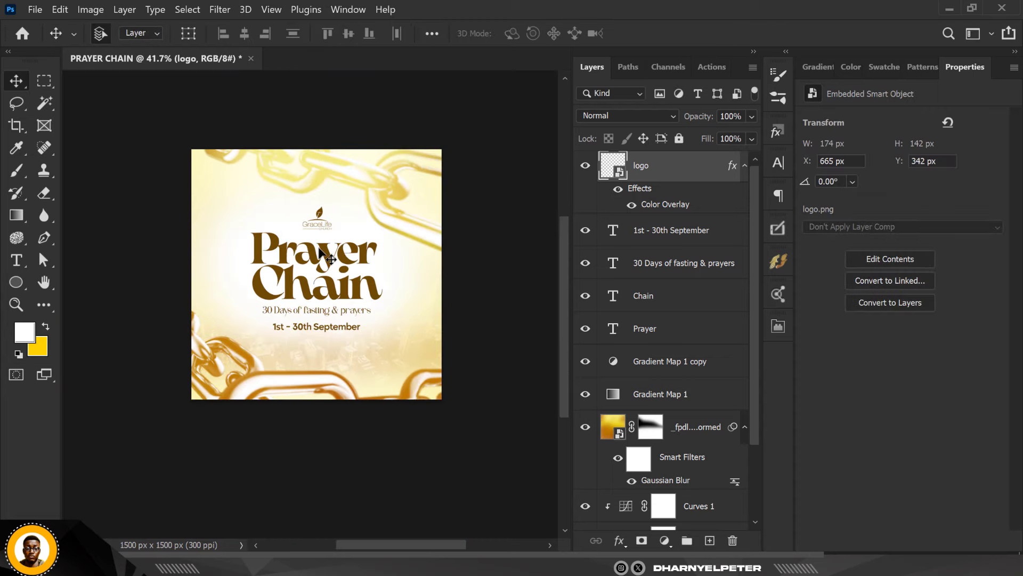
scroll(320, 250, "up", 2)
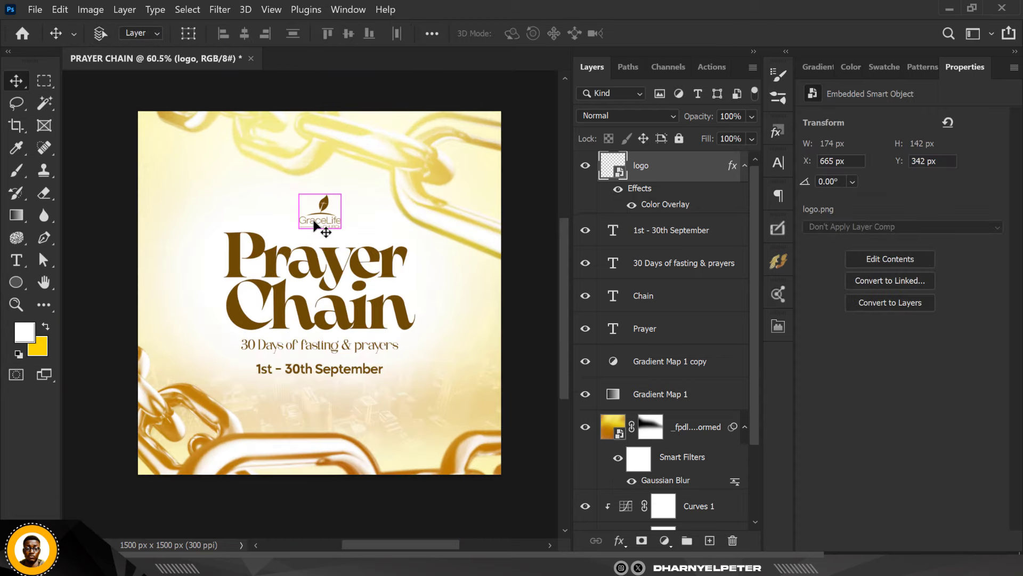
Enlarge the logo further to 204 × 166 px, centred above Prayer at X 649, Y 318
key("ctrl+t")
scroll(334, 201, "up", 3)
left_click_drag(347, 191, 316, 207)
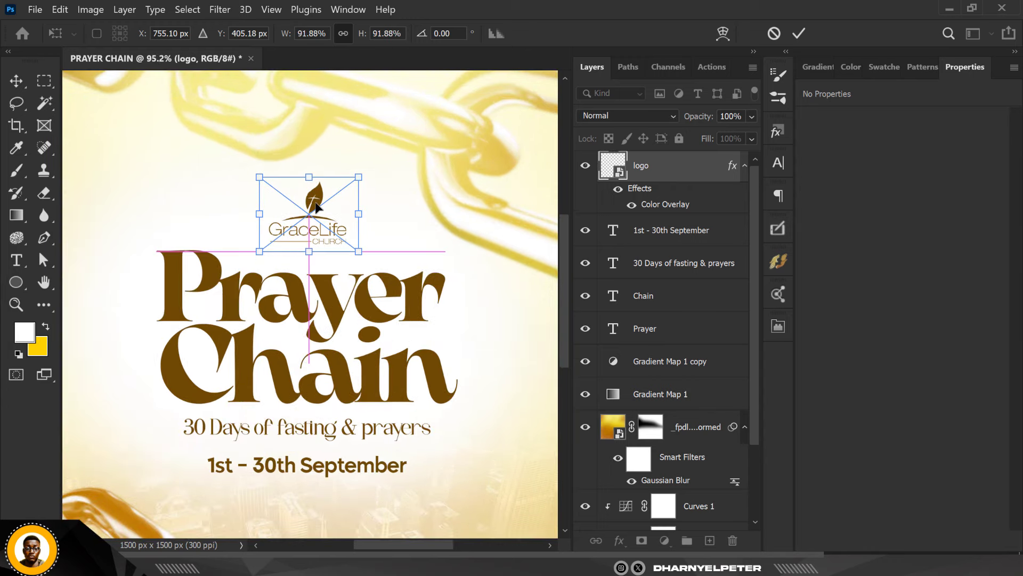
key("Return")
scroll(309, 267, "down", 4)
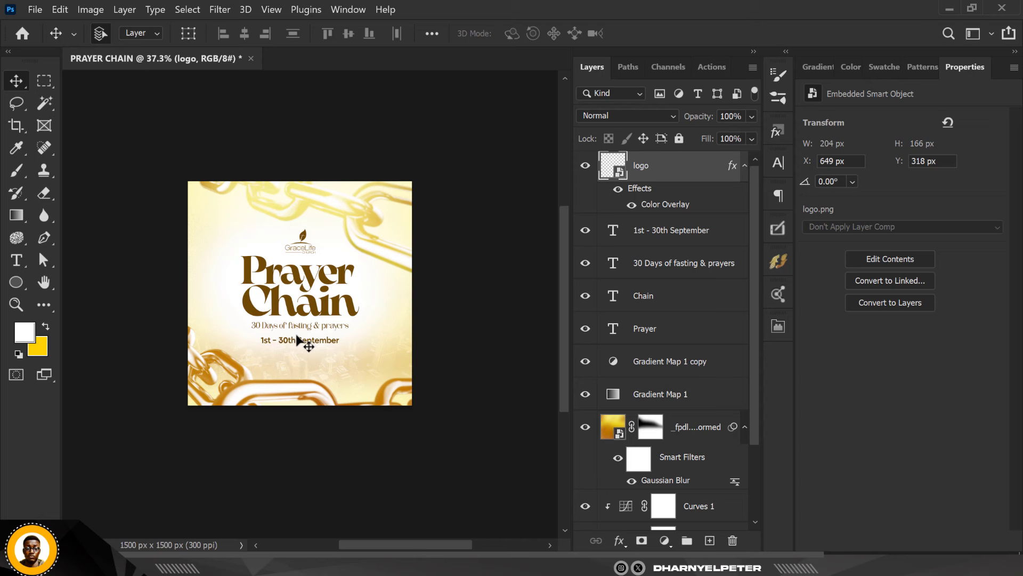
scroll(298, 341, "up", 1)
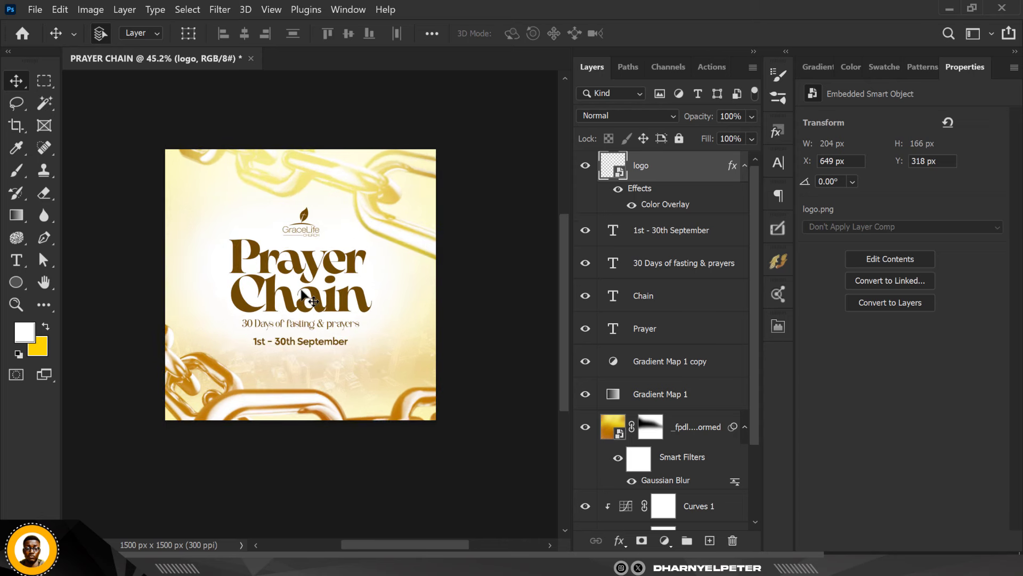
scroll(314, 320, "down", 1)
scroll(322, 340, "up", 2)
scroll(322, 336, "down", 1)
scroll(320, 328, "up", 2)
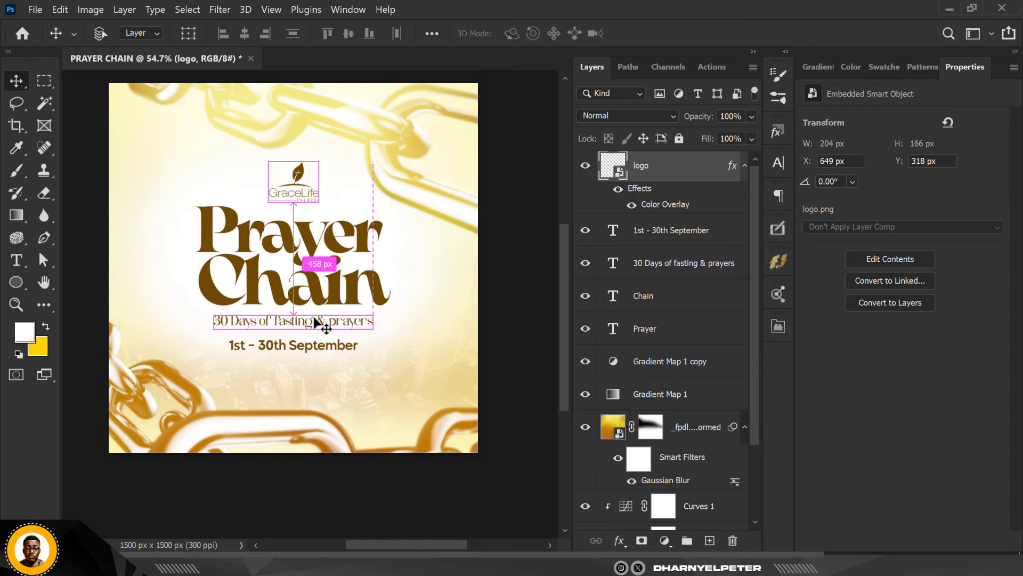
scroll(321, 325, "up", 3)
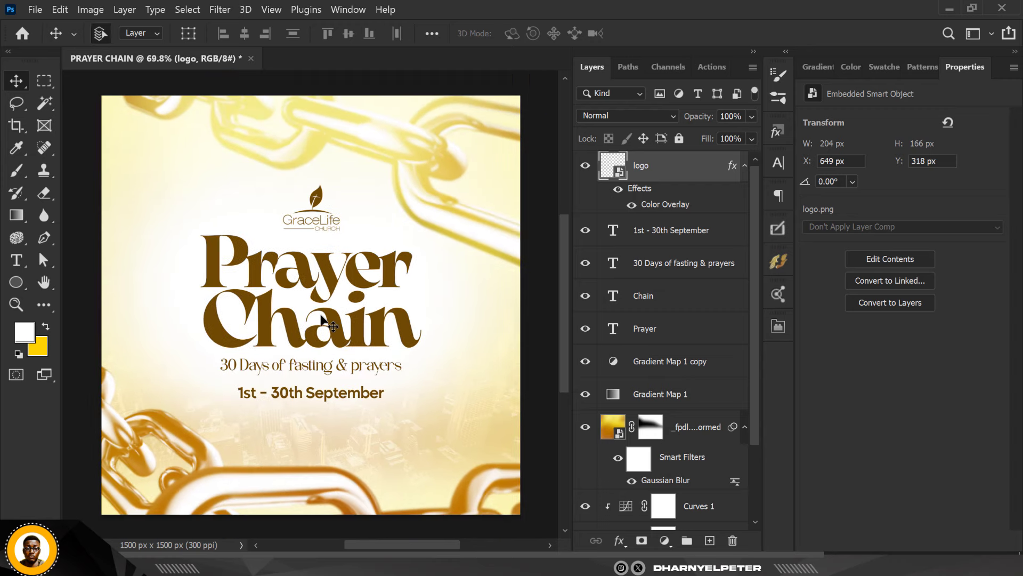
Clip a new layer to the Prayer text, paint yellow over the word's top, and change its blend mode
scroll(323, 319, "down", 1)
left_click(740, 331)
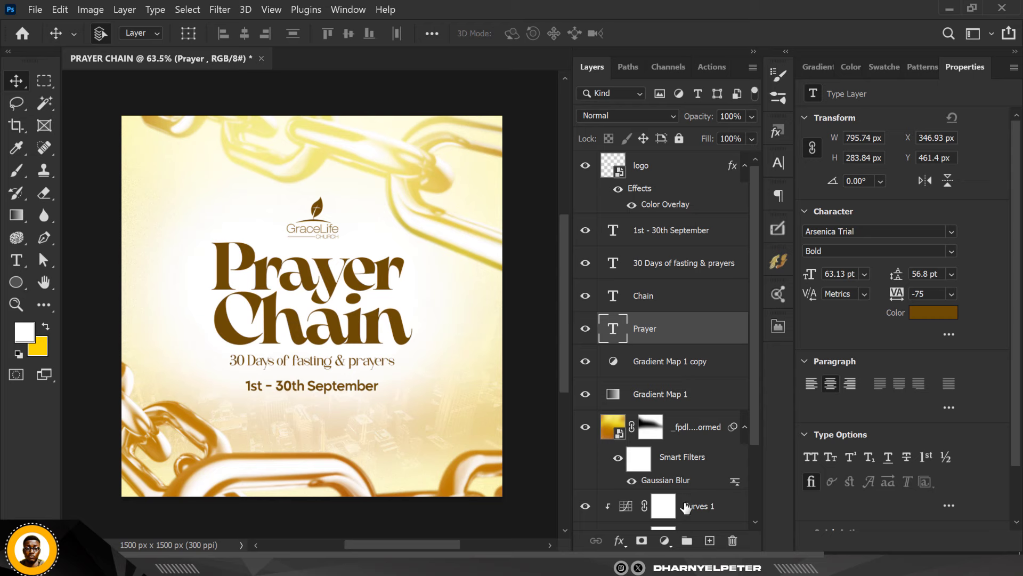
left_click(709, 540)
right_click(702, 335)
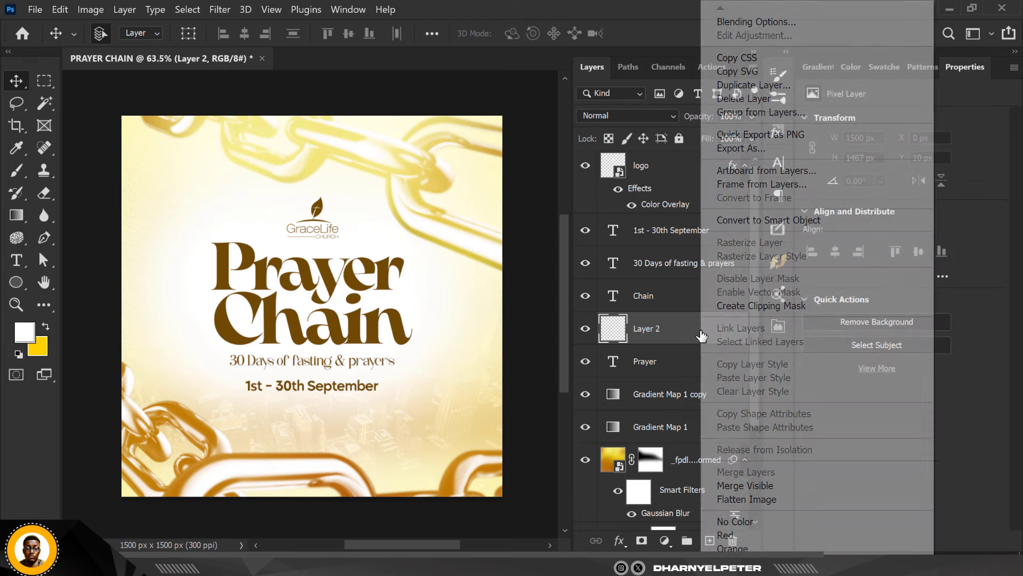
left_click(763, 306)
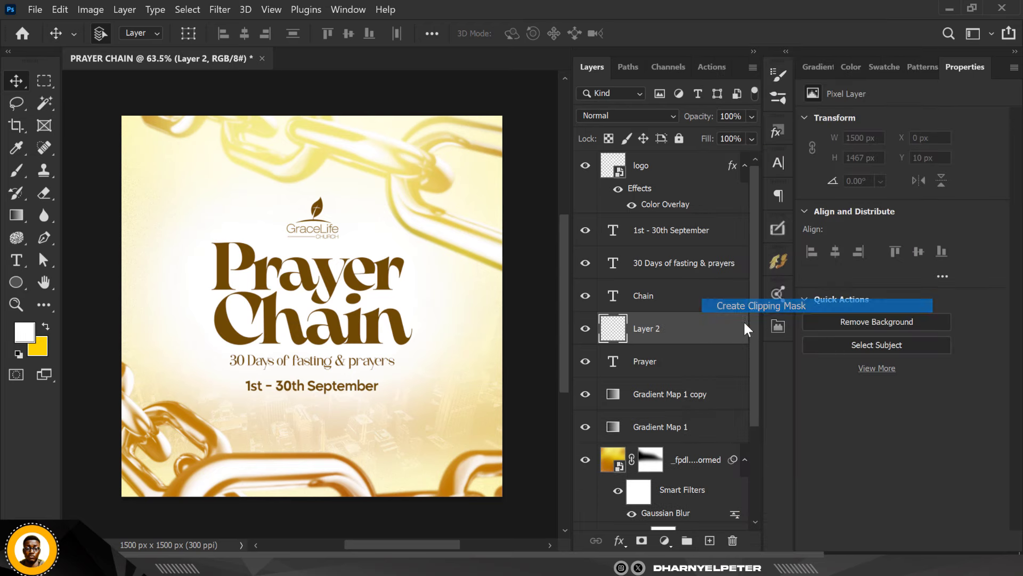
left_click(46, 326)
key("b")
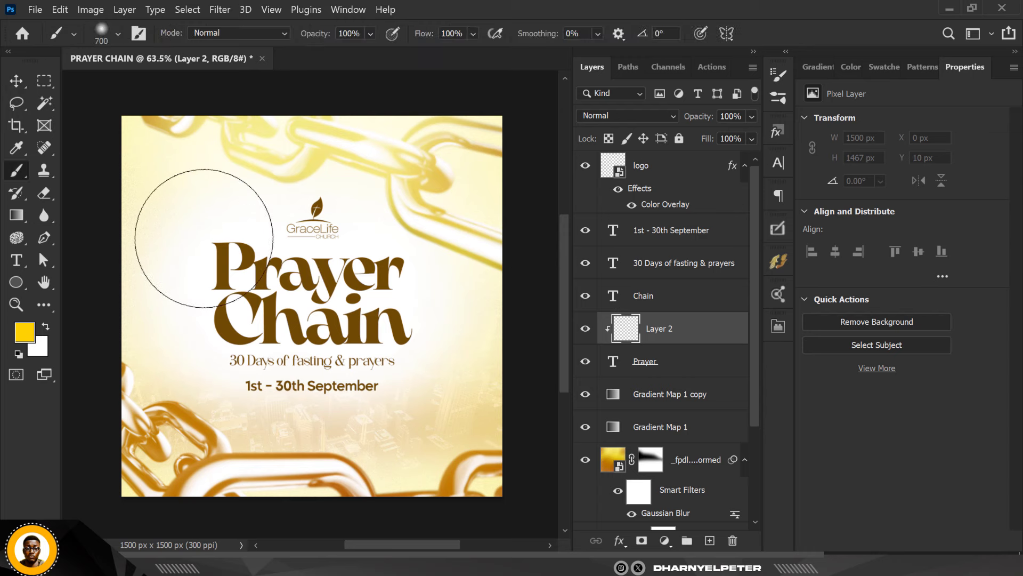
mouse_move(217, 171)
left_mouse_down()
mouse_move(338, 137)
mouse_move(367, 155)
left_mouse_up()
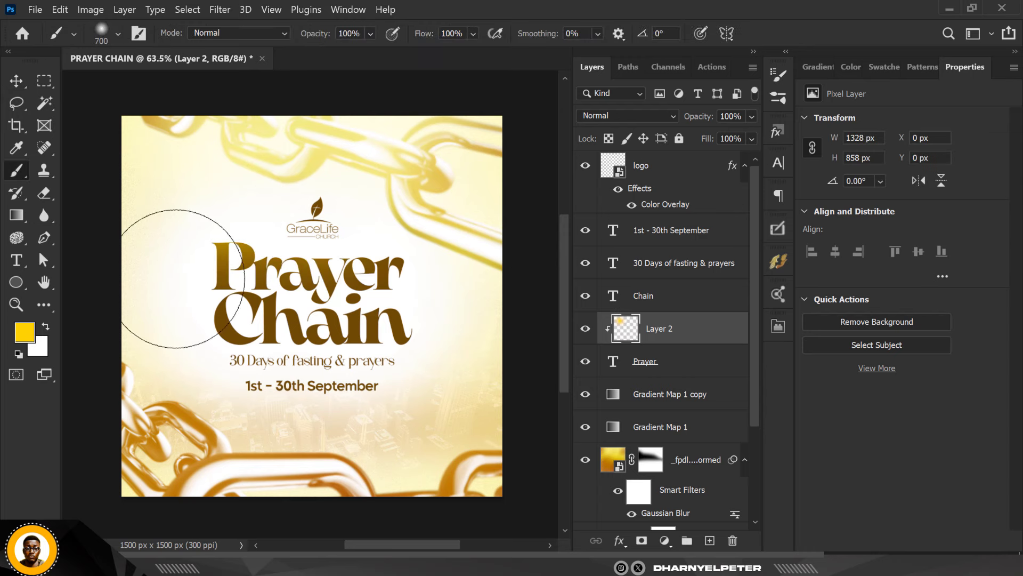
left_click(652, 117)
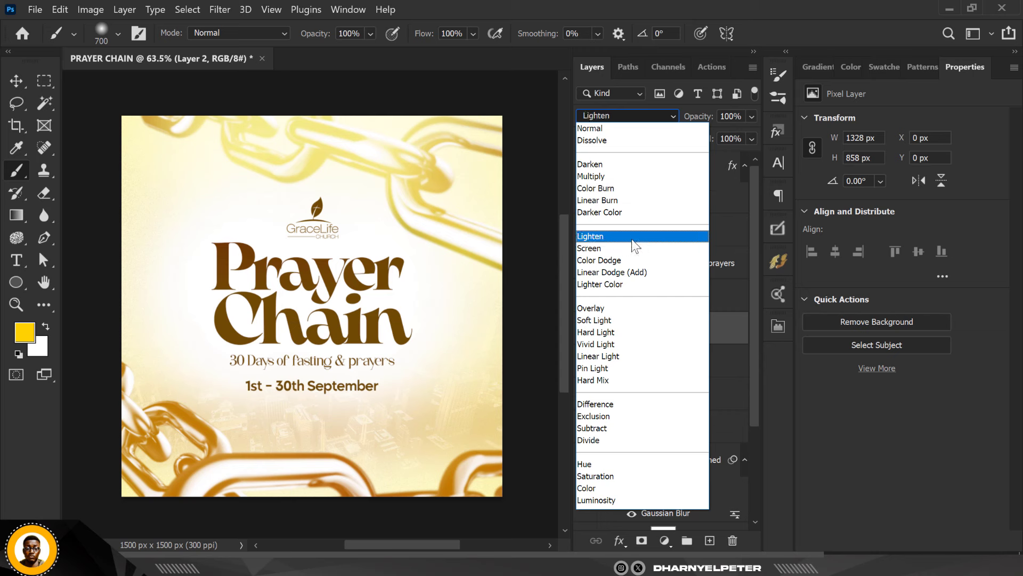
left_click(613, 247)
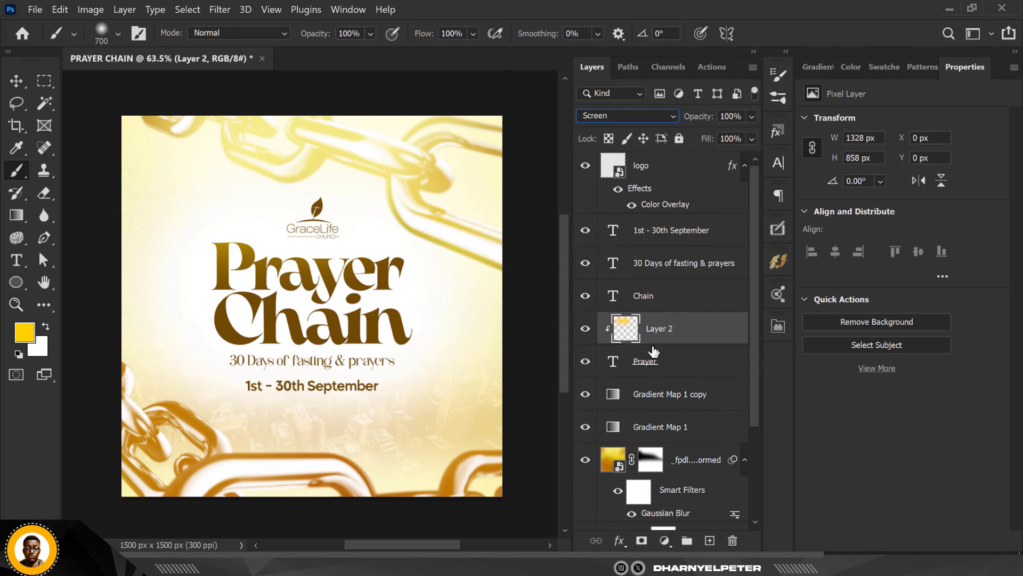
Clip Layer 3 to the Chain text, paint yellow across the word, and set it to Lighten
left_click(660, 304)
left_click(712, 540)
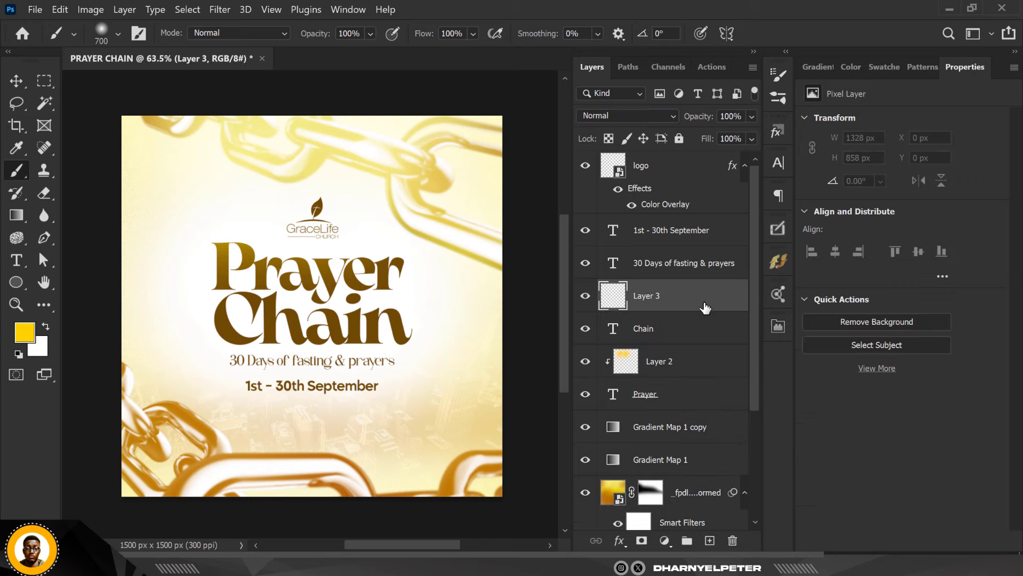
right_click(701, 303)
left_click(769, 305)
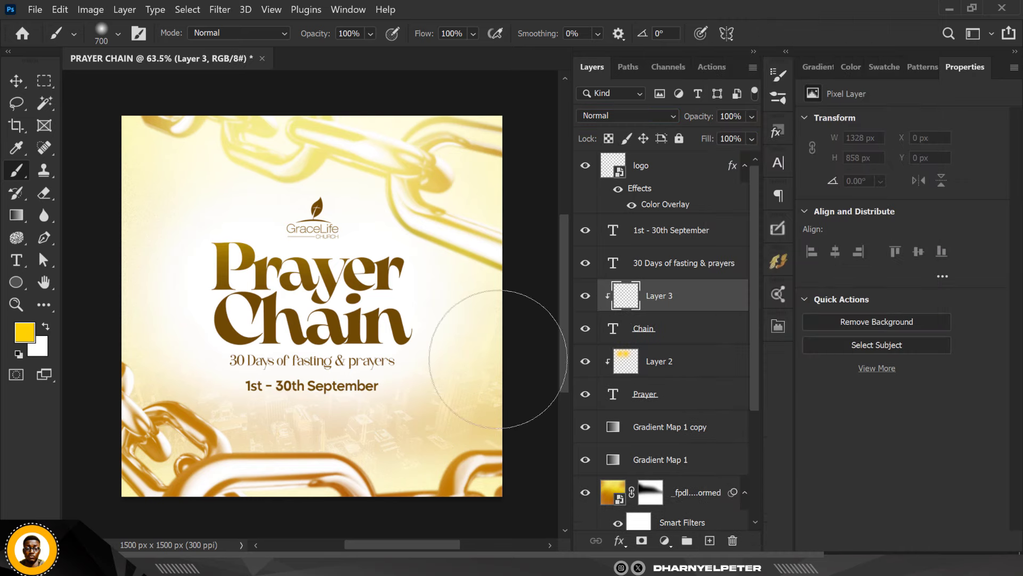
mouse_move(456, 389)
left_mouse_down()
mouse_move(426, 399)
mouse_move(443, 319)
mouse_move(441, 239)
mouse_move(194, 380)
mouse_move(187, 414)
left_mouse_up()
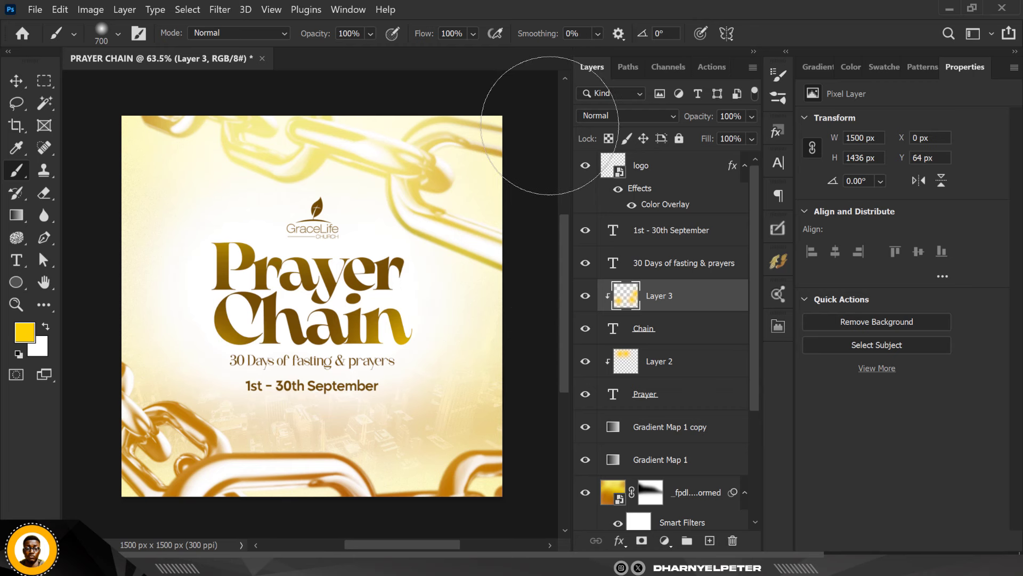
left_click(634, 120)
left_click(618, 237)
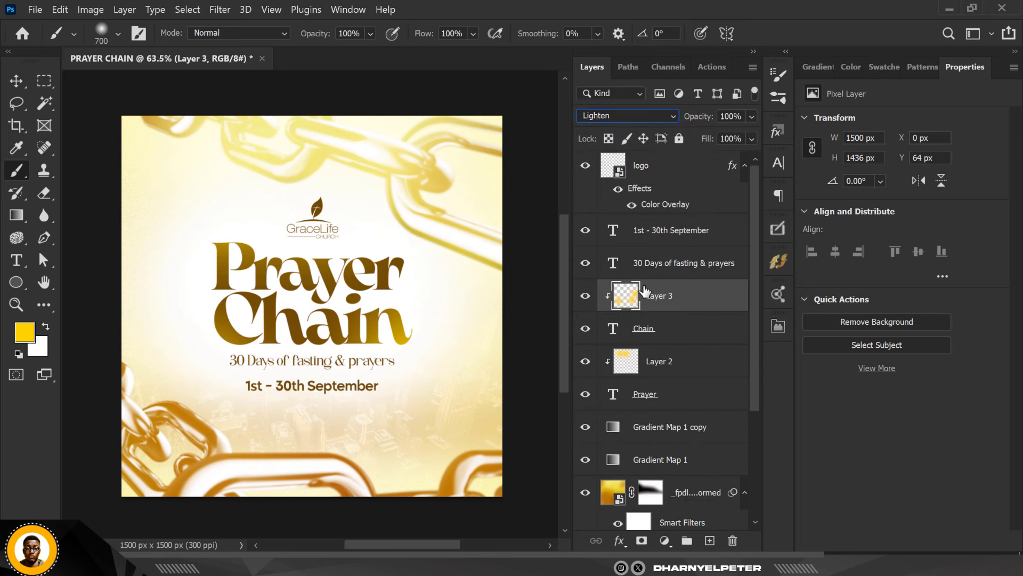
Return to the Move tool and select the logo layer
left_click(16, 80)
scroll(314, 194, "down", 1)
scroll(325, 192, "up", 1)
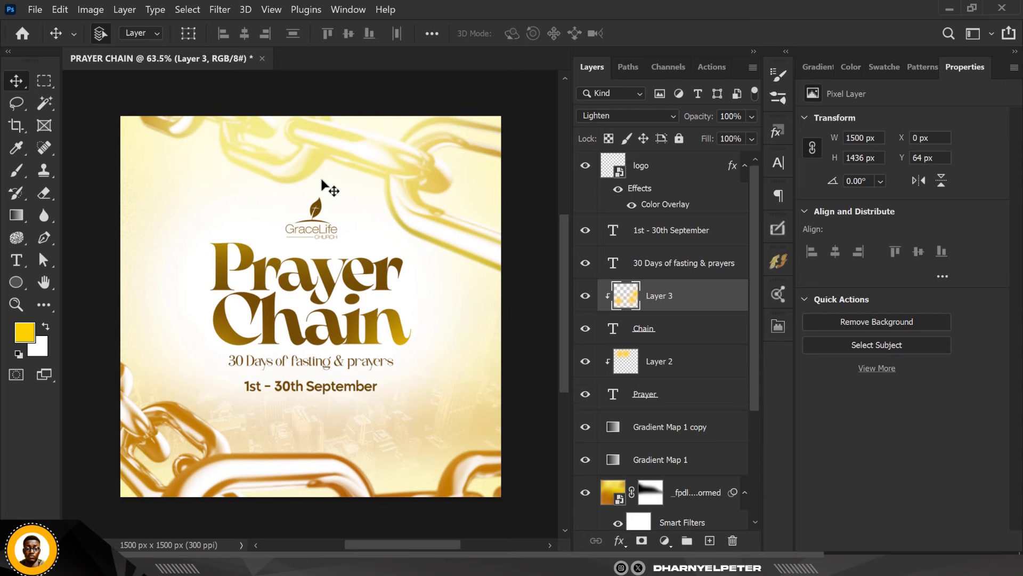
scroll(670, 203, "up", 1)
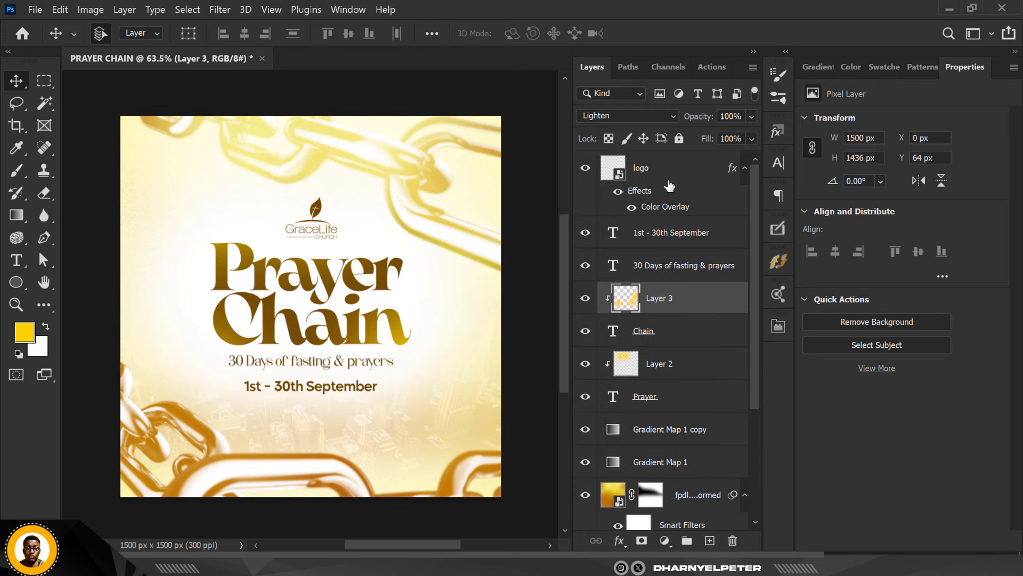
left_click(671, 172)
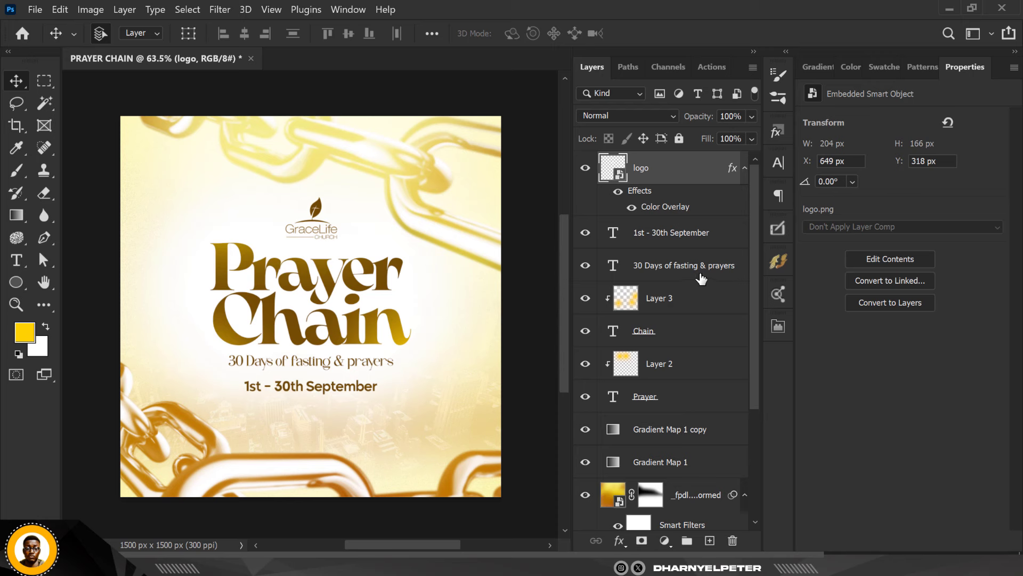
Check the logo's distances to the canvas edges
scroll(380, 315, "down", 1)
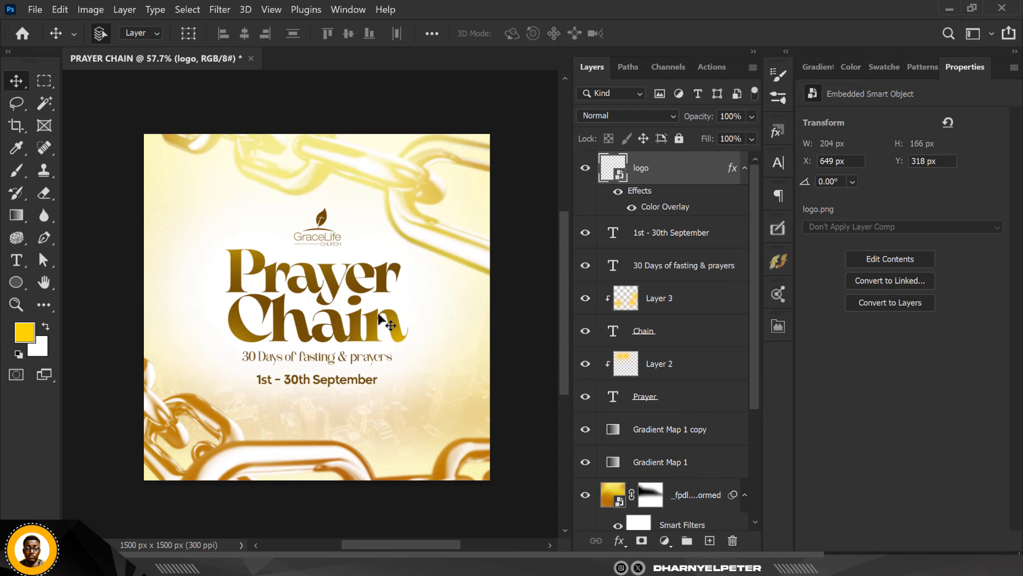
scroll(383, 322, "up", 1)
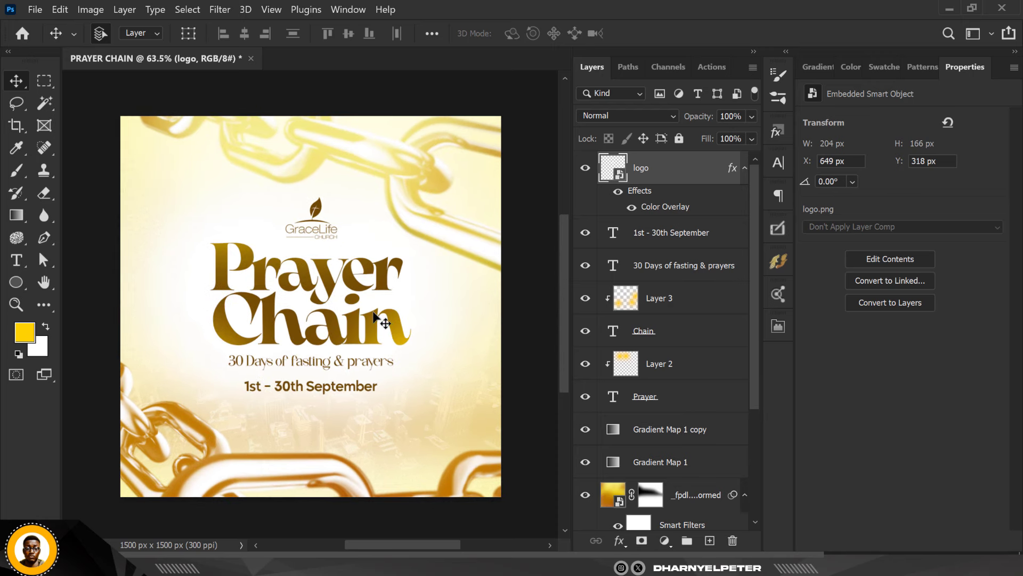
key("ctrl")
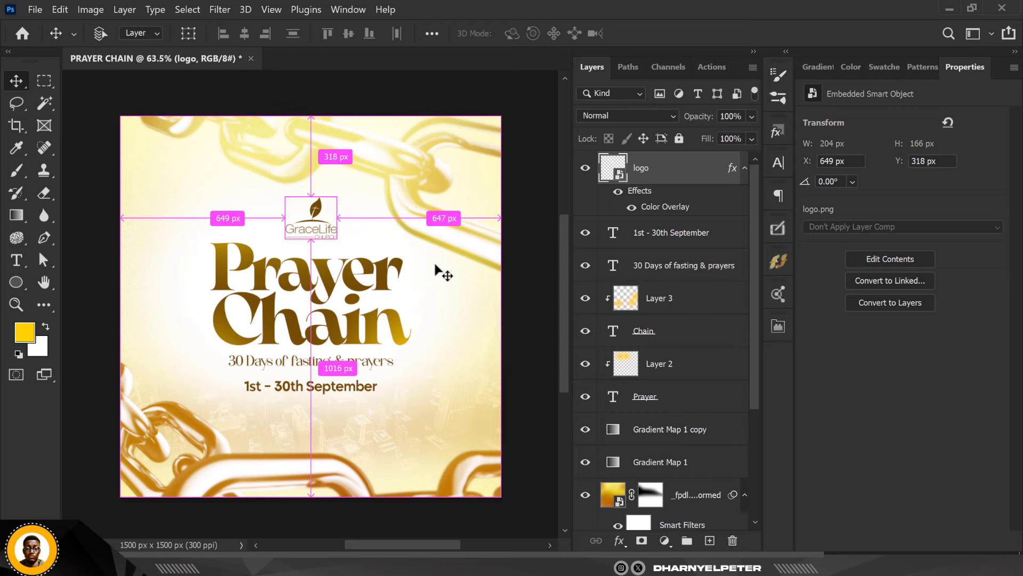
scroll(434, 261, "up", 2)
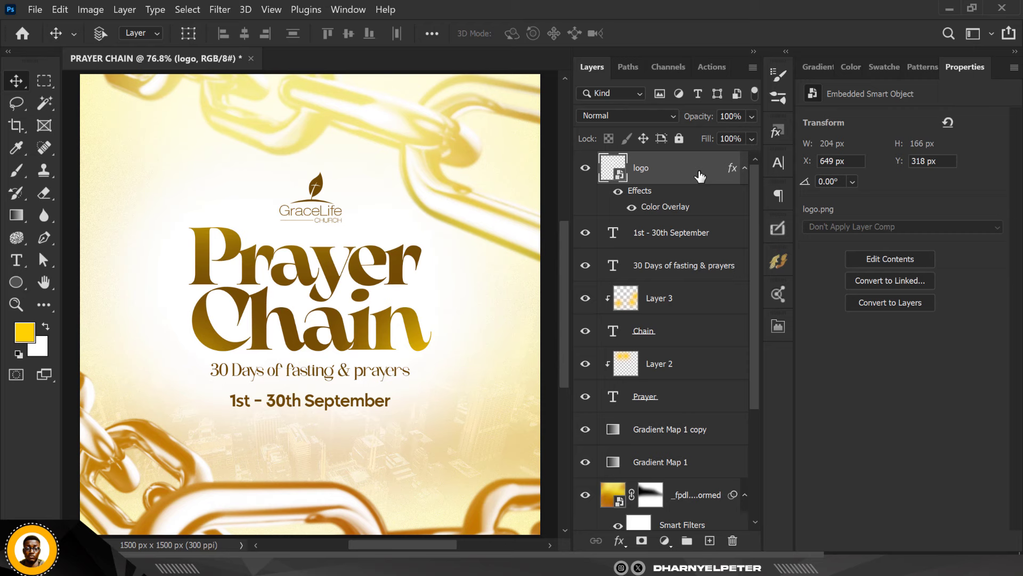
Stamp all visible layers into Layer 4 and convert it to a smart object
key("ctrl+shift+alt+e")
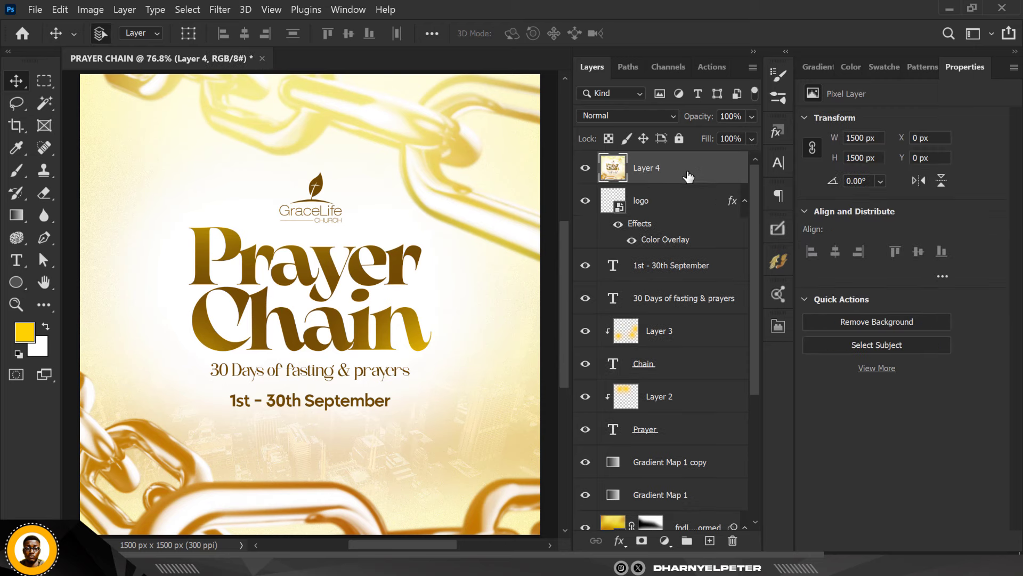
scroll(319, 274, "down", 1)
right_click(680, 173)
left_click(746, 220)
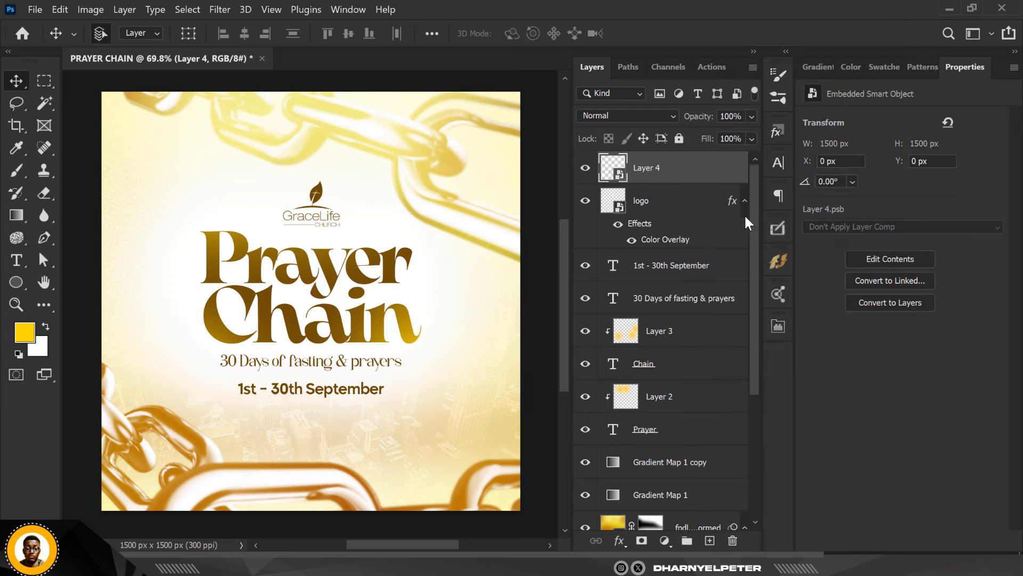
scroll(363, 241, "down", 1)
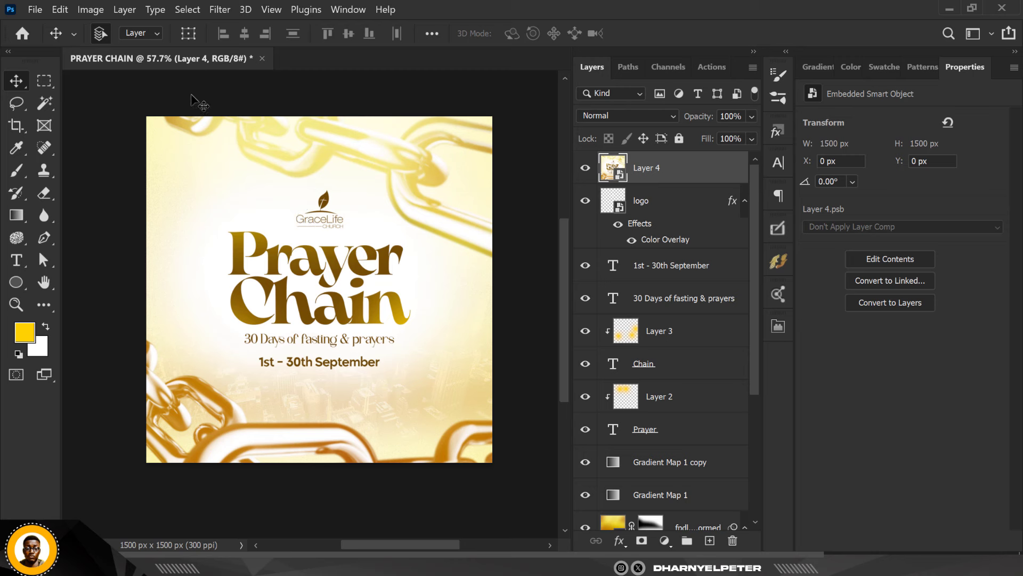
Apply Camera Raw to Layer 4 with Dehaze +41, Texture +56, Shadows -11 and Blacks -19
left_click(222, 8)
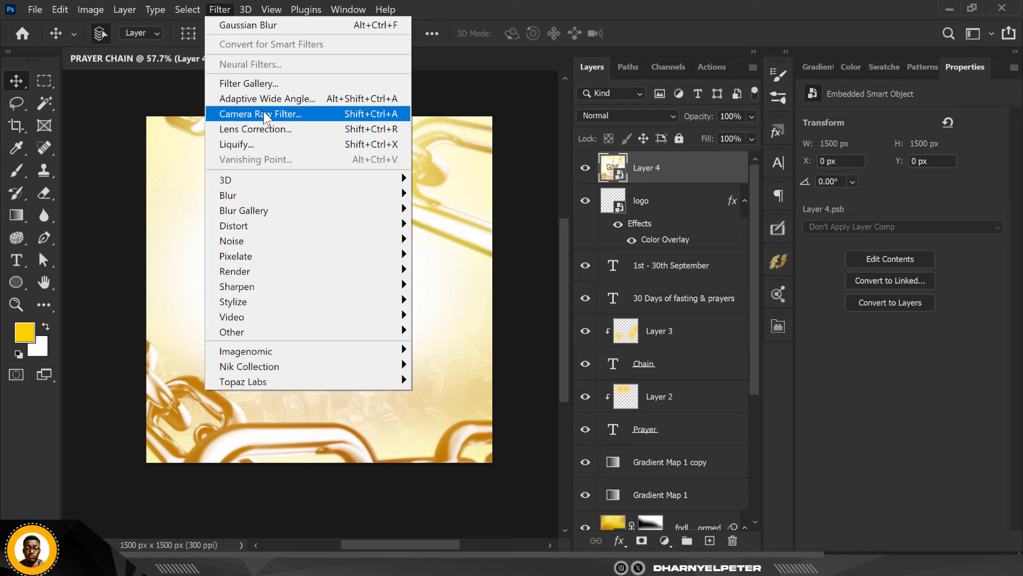
left_click(263, 111)
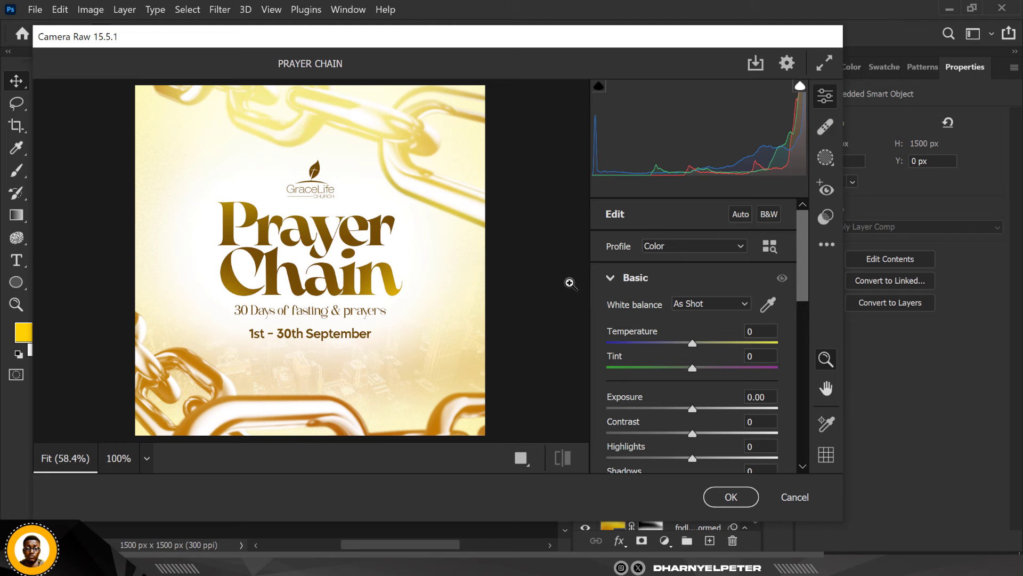
scroll(406, 285, "down", 1)
scroll(406, 285, "down", 1)
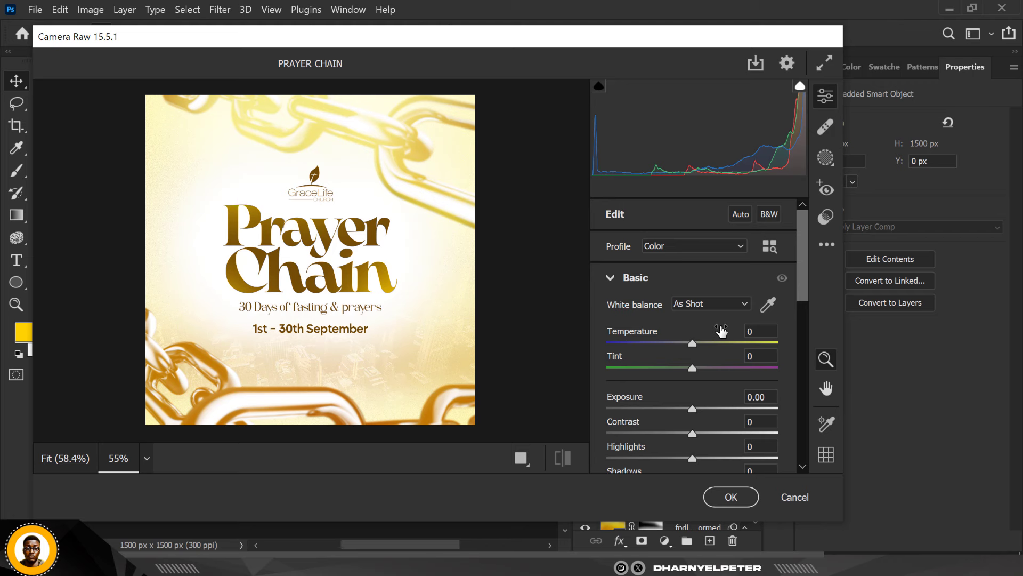
scroll(665, 388, "down", 5)
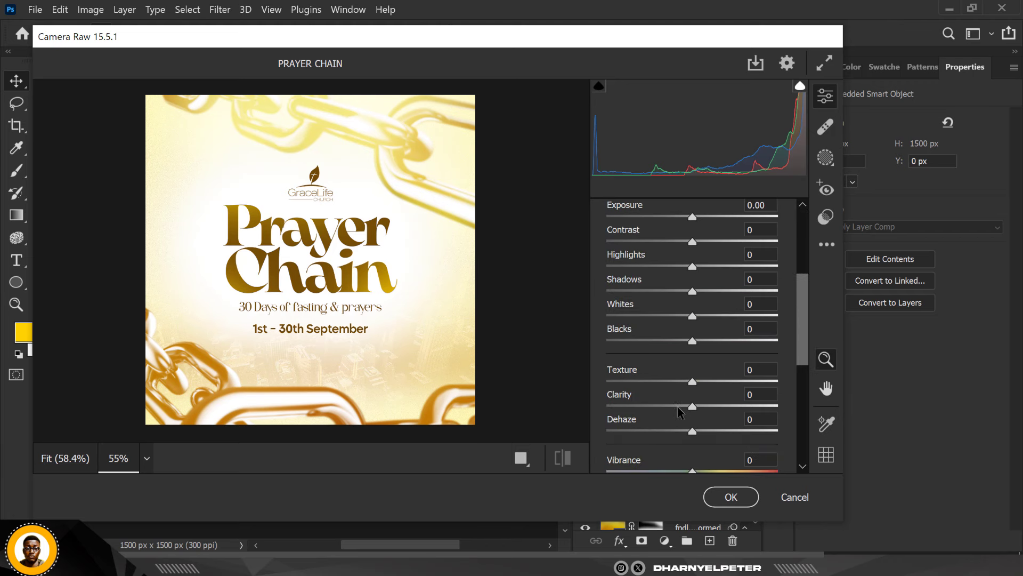
left_click_drag(692, 433, 728, 432)
left_click_drag(694, 382, 741, 390)
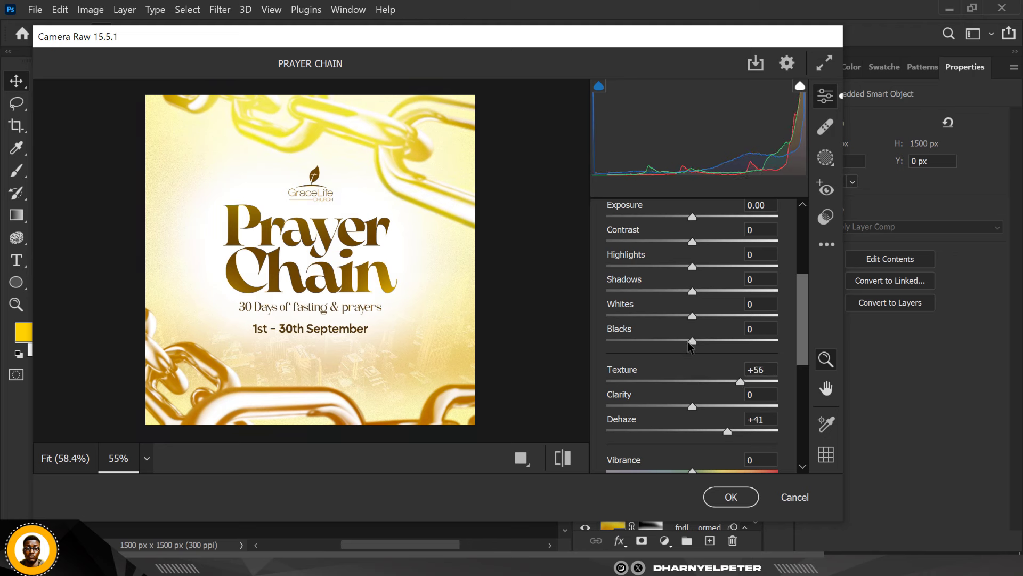
left_click_drag(692, 342, 680, 345)
mouse_move(695, 292)
left_mouse_down()
mouse_move(665, 296)
mouse_move(683, 291)
left_mouse_up()
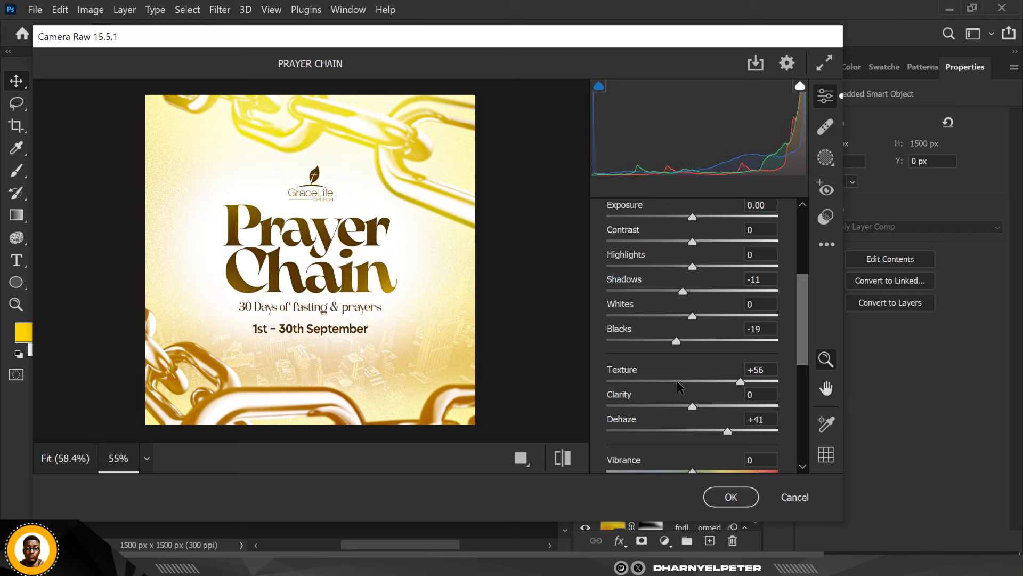
mouse_move(693, 406)
left_mouse_down()
mouse_move(710, 408)
mouse_move(696, 404)
left_mouse_up()
Set Temperature +2 and Contrast +8, then apply the Camera Raw filter
scroll(701, 336, "up", 4)
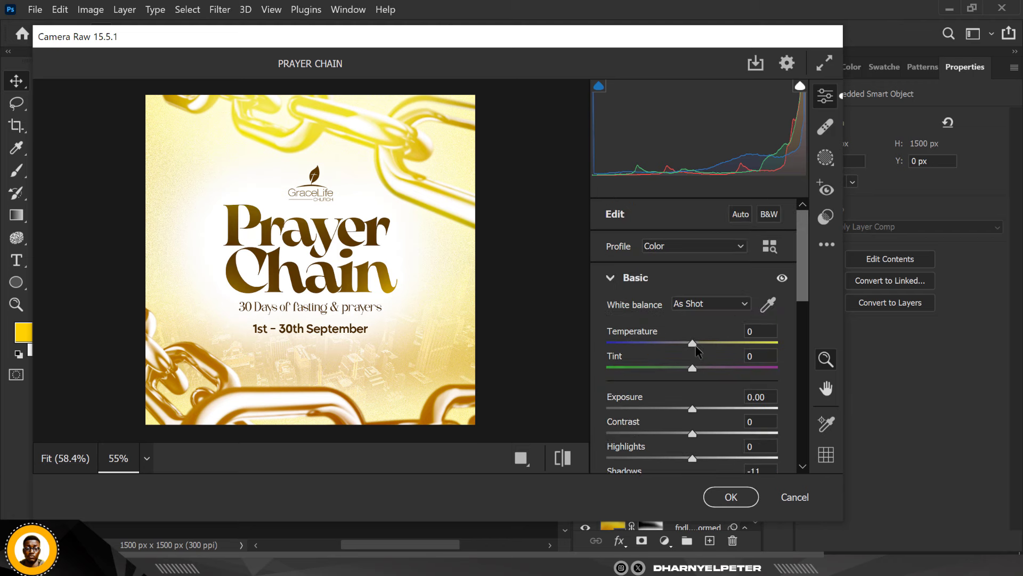
left_click_drag(693, 344, 671, 347)
scroll(708, 368, "down", 3)
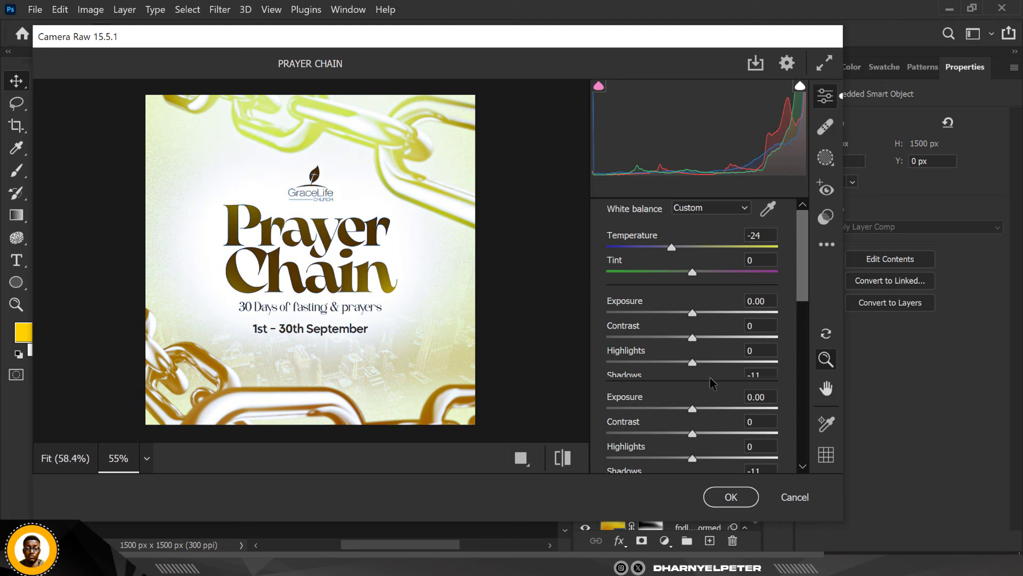
left_click_drag(693, 335, 695, 337)
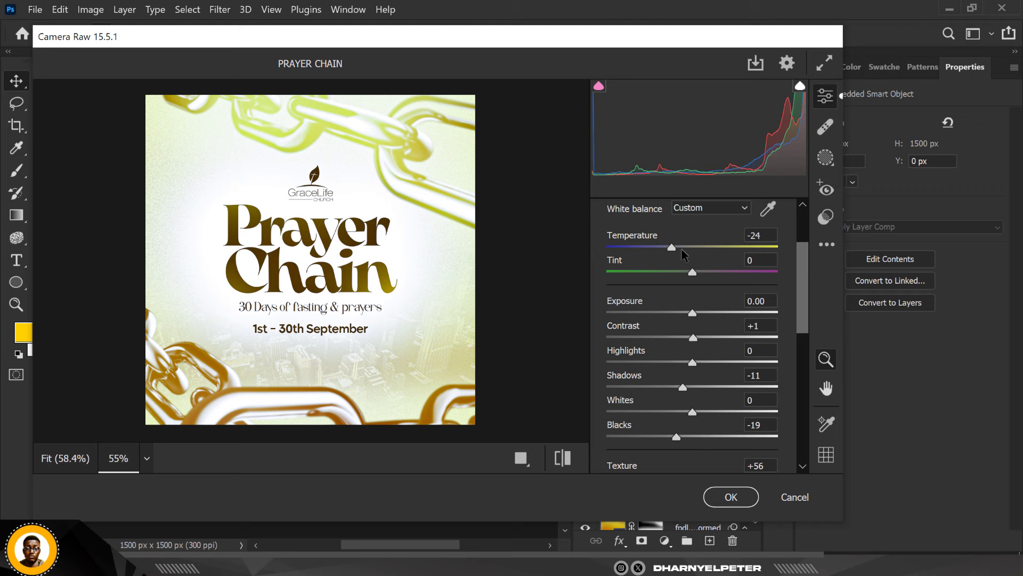
left_click_drag(673, 247, 694, 249)
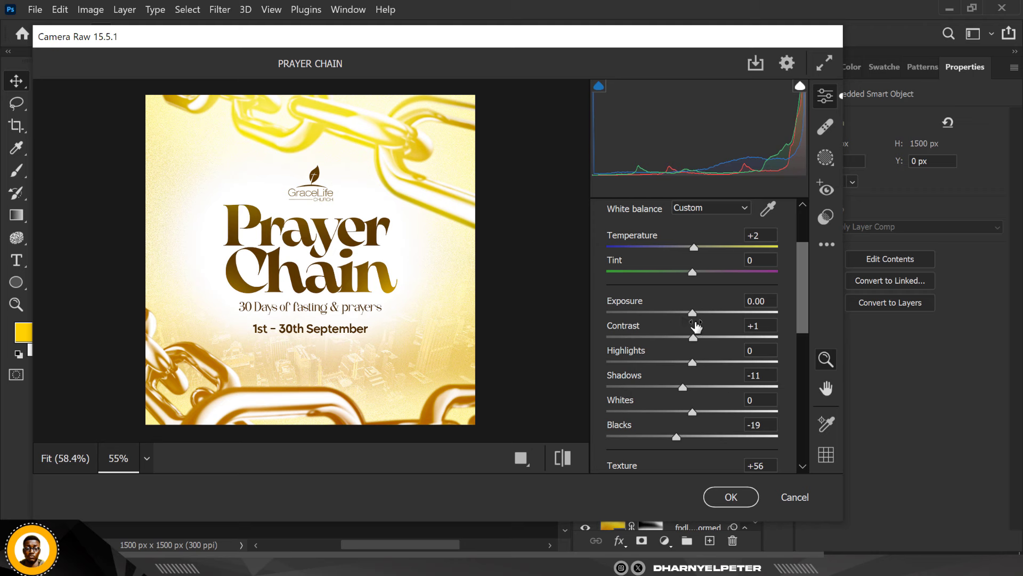
mouse_move(694, 337)
left_mouse_down()
mouse_move(715, 337)
mouse_move(701, 339)
left_mouse_up()
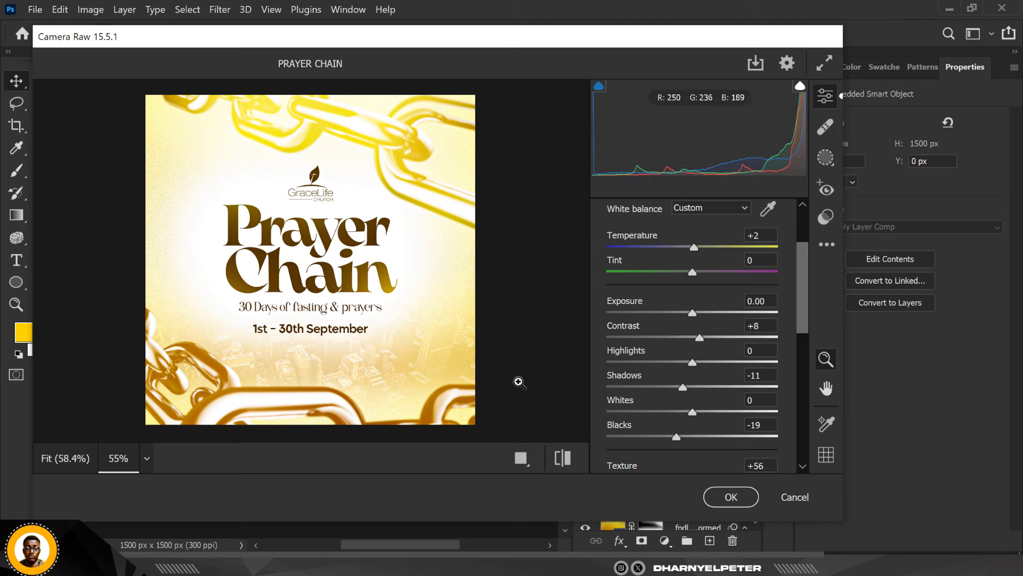
left_click(721, 498)
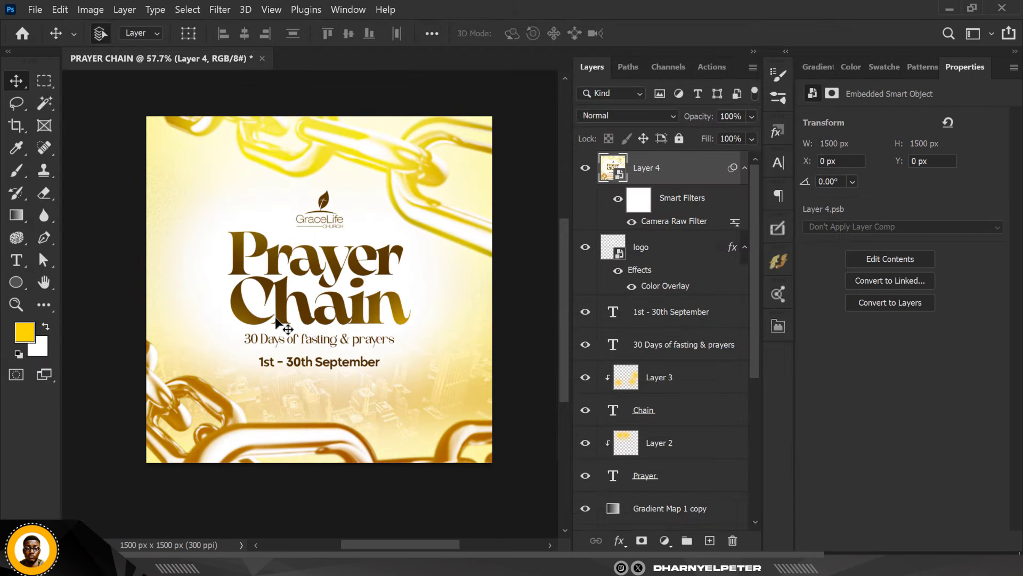
Compare Layer 4 before and after grading, then add a Color Balance layer nudging midtones toward yellow
left_click(586, 169)
left_click(587, 169)
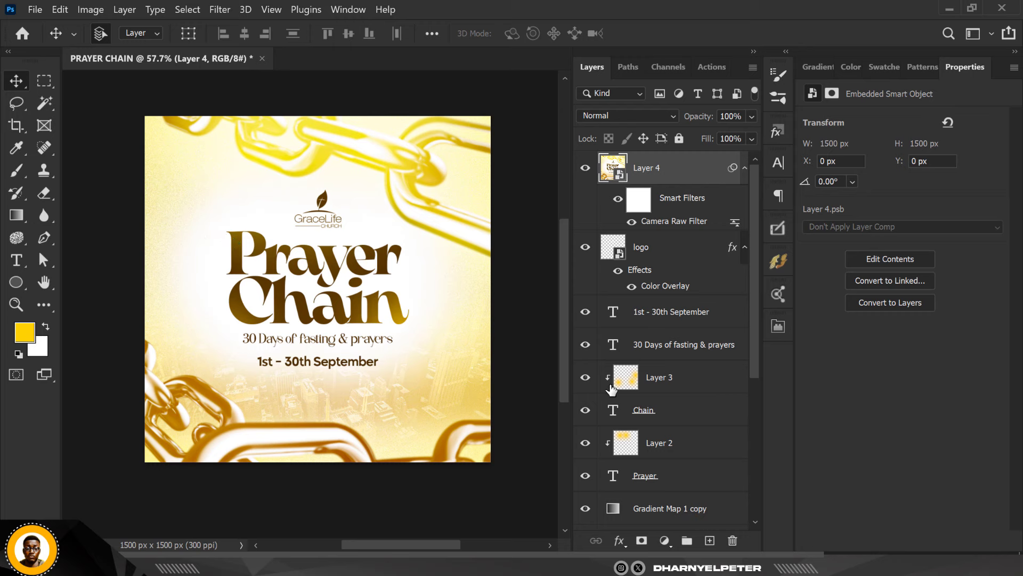
left_click(664, 540)
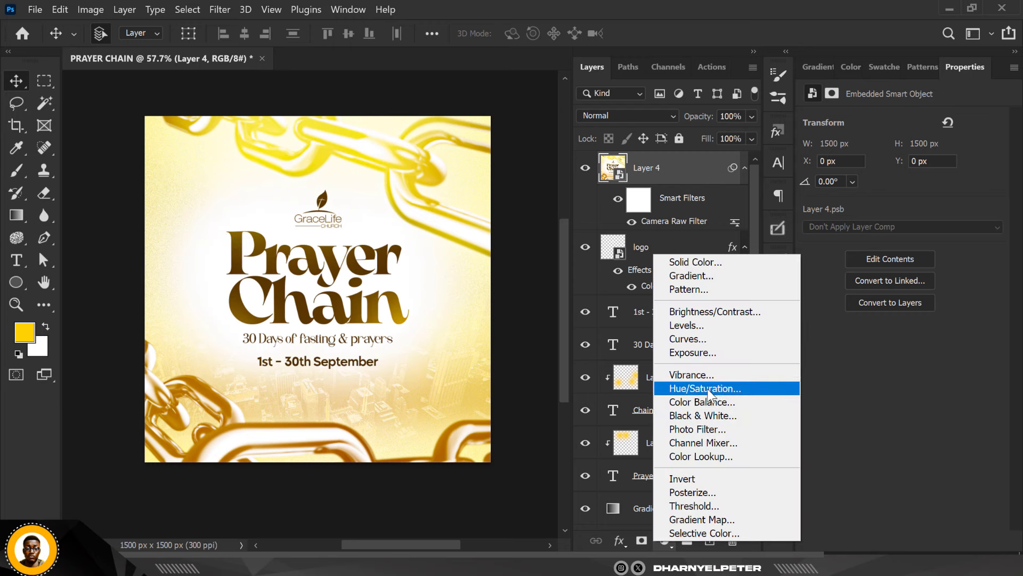
left_click(709, 403)
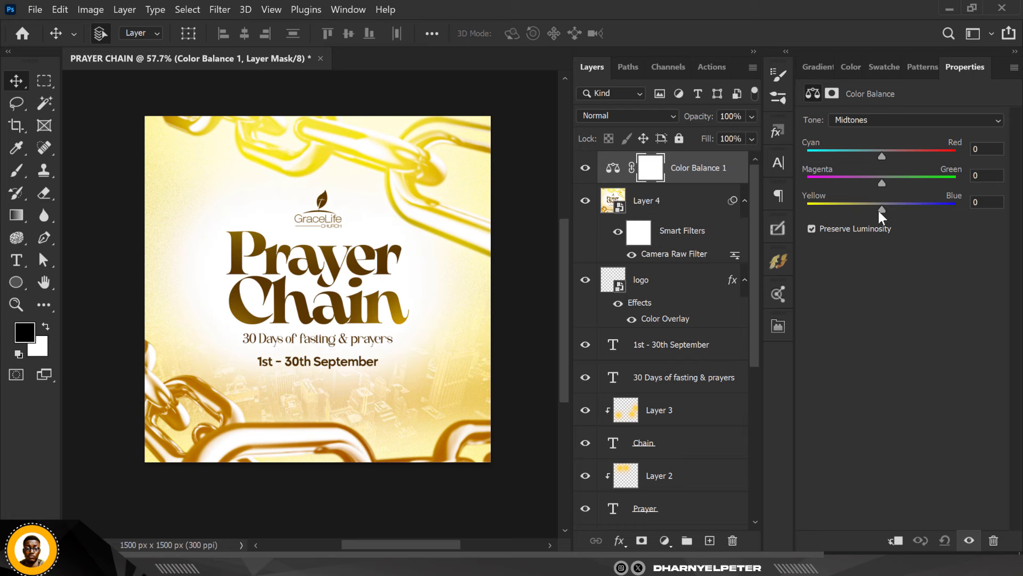
left_click_drag(881, 209, 877, 211)
Set Shadows Yellow-Blue +18 and Highlights Cyan-Red +10, Yellow-Blue -6
left_click(891, 115)
left_click(865, 130)
mouse_move(882, 208)
left_mouse_down()
mouse_move(907, 208)
mouse_move(895, 208)
left_mouse_up()
left_click(900, 120)
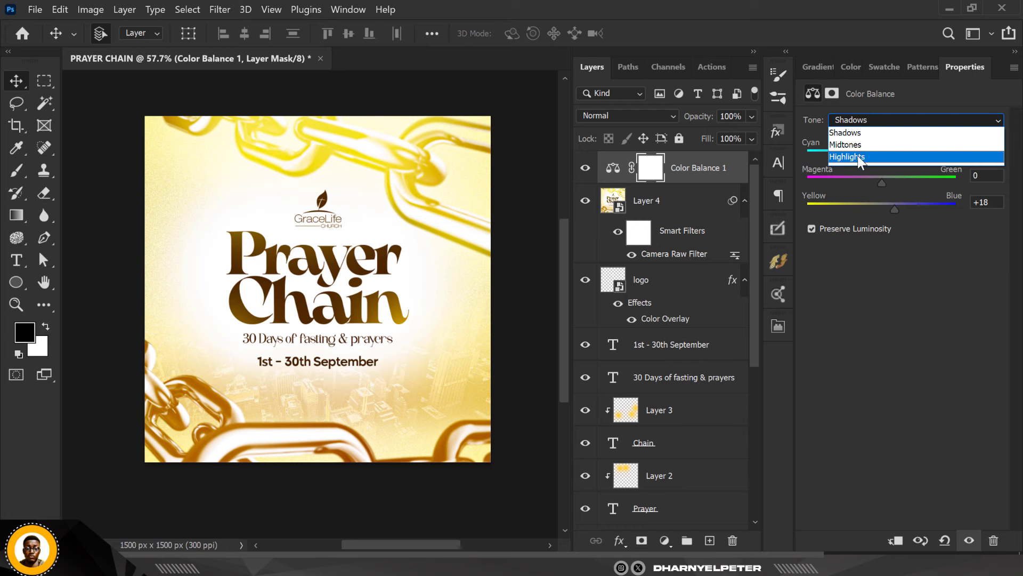
left_click(874, 155)
mouse_move(881, 210)
left_mouse_down()
mouse_move(868, 212)
mouse_move(877, 210)
left_mouse_up()
left_click_drag(884, 156, 894, 155)
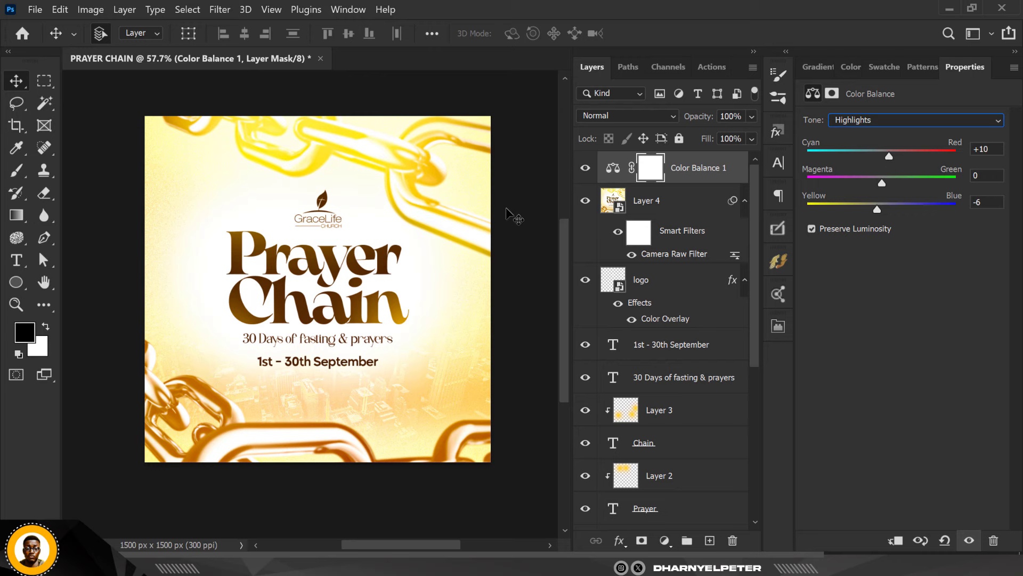
left_click(527, 171)
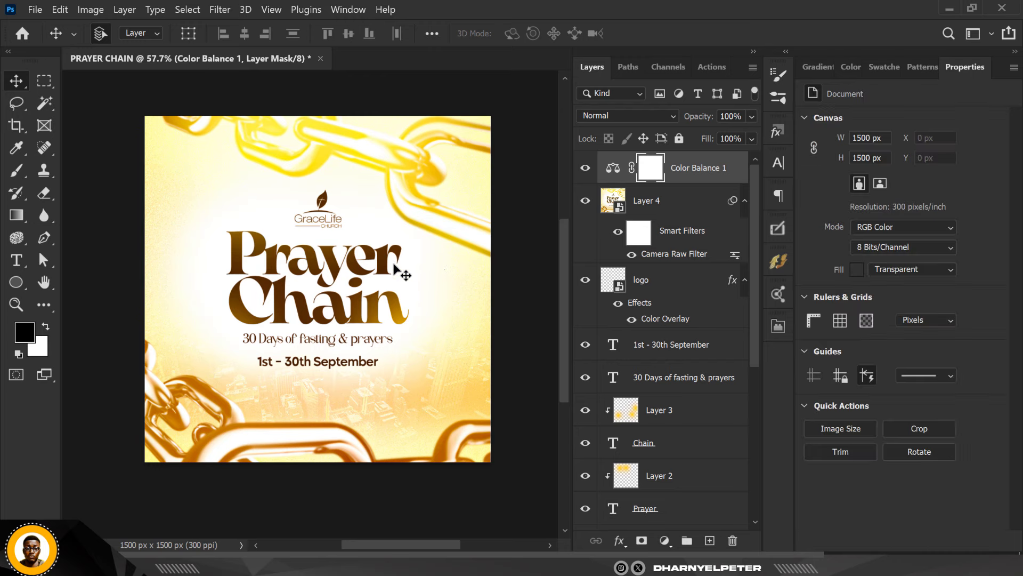
scroll(403, 272, "up", 1)
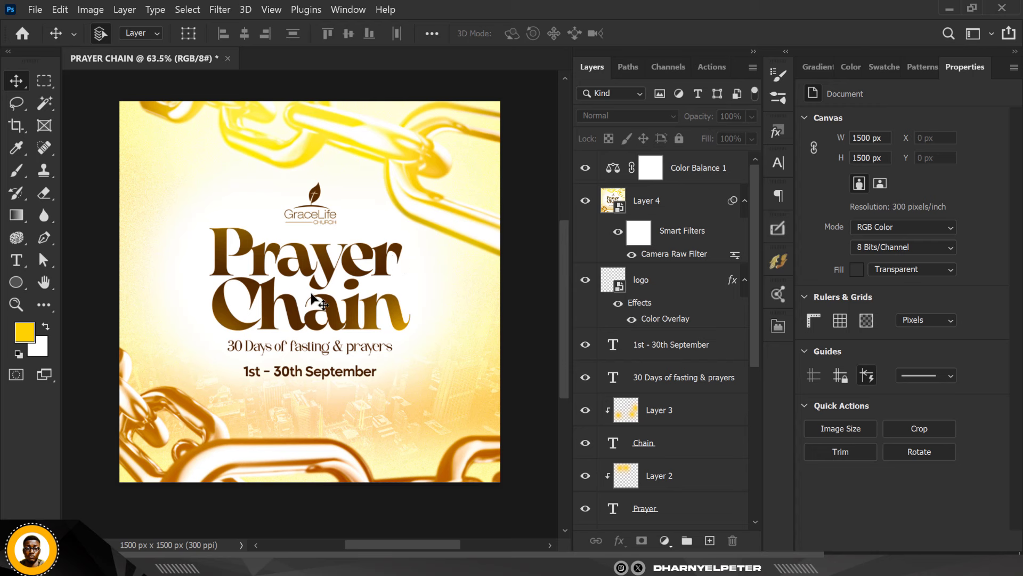
scroll(311, 297, "down", 1)
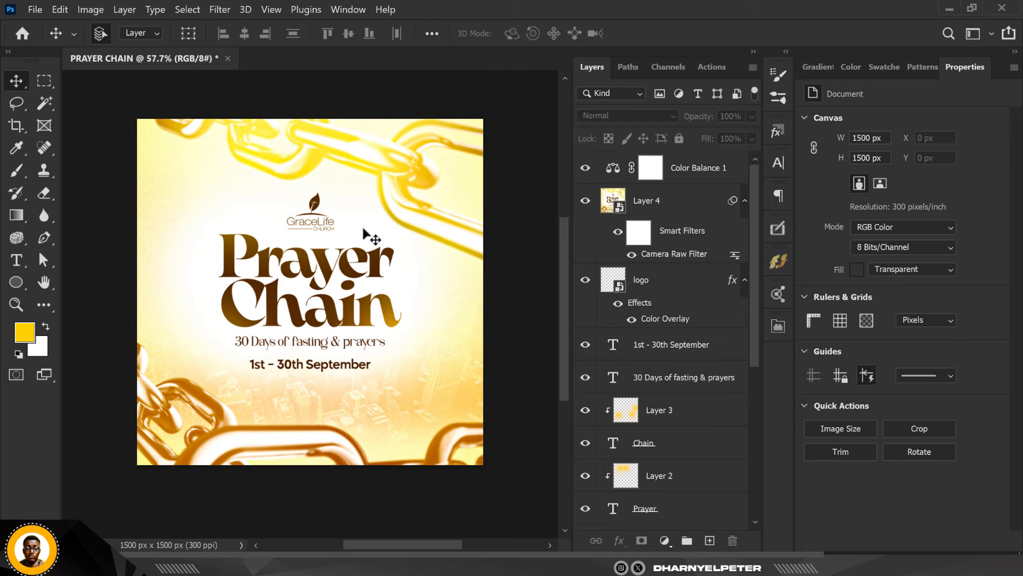
scroll(318, 276, "up", 1)
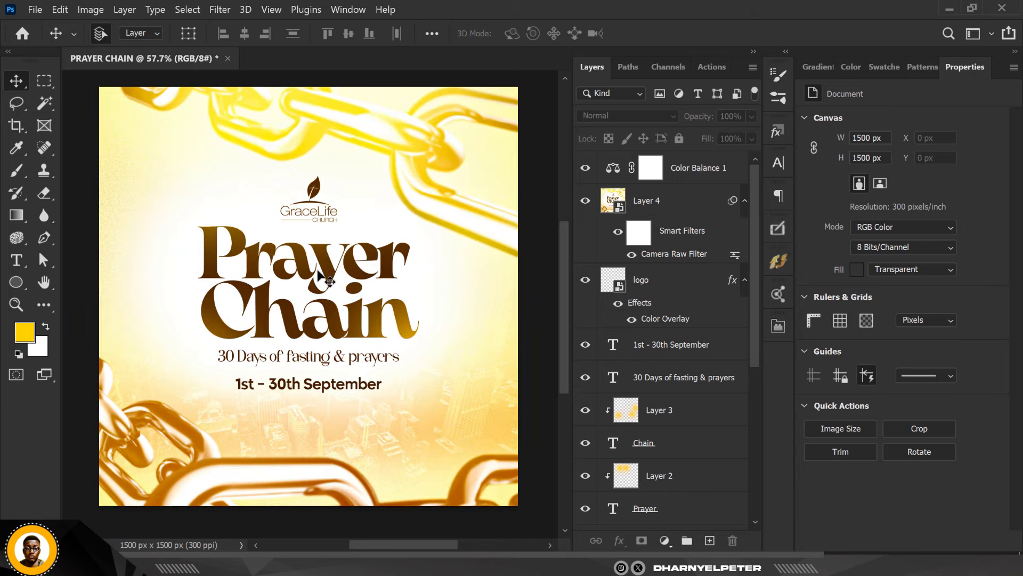
scroll(322, 272, "up", 2)
scroll(349, 190, "down", 2)
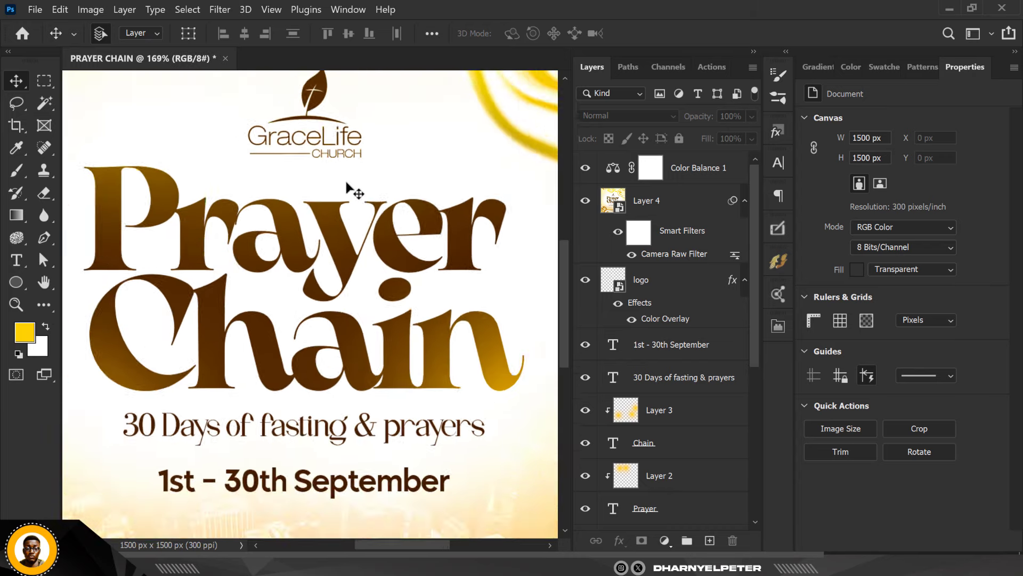